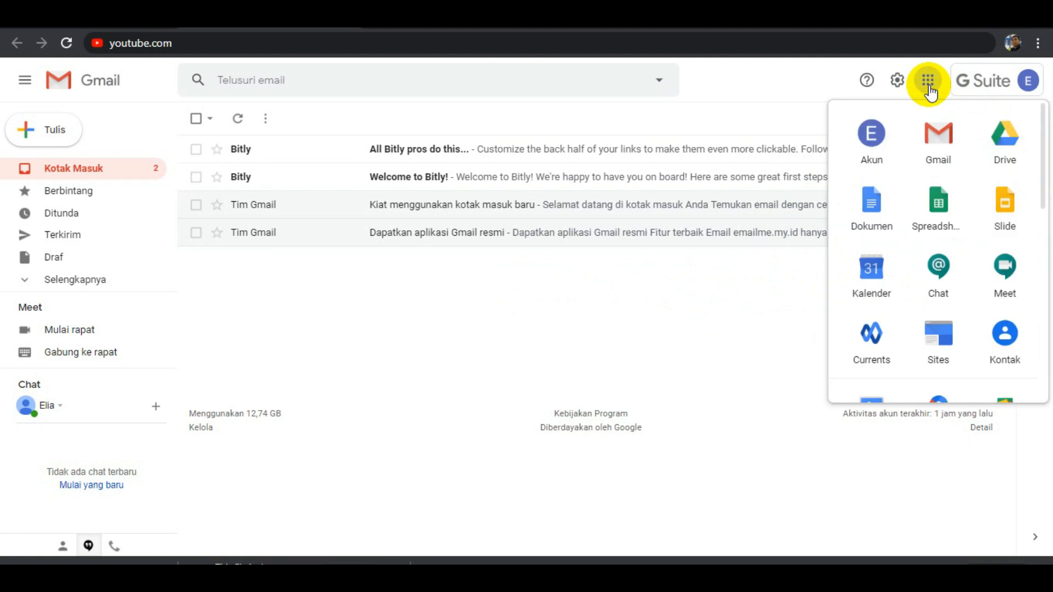
Go to Google Drive and create a new blank Google Formulir form in Drive Saya.
{"action": "left_click", "coordinate": [1008, 146]}
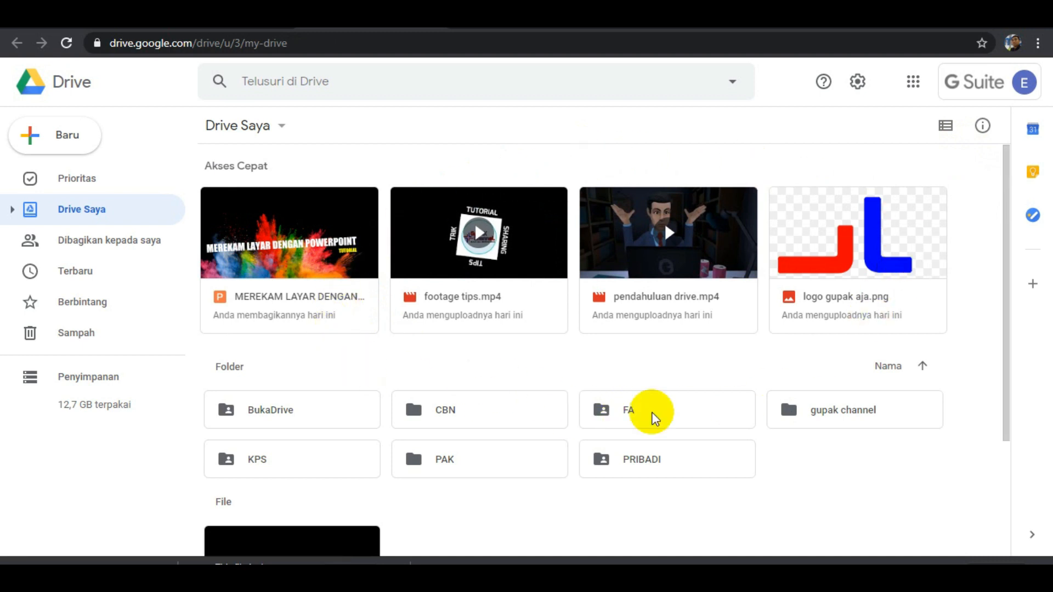
{"action": "mouse_move", "coordinate": [1008, 190]}
{"action": "left_mouse_down"}
{"action": "mouse_move", "coordinate": [1006, 182]}
{"action": "mouse_move", "coordinate": [1012, 349]}
{"action": "mouse_move", "coordinate": [1013, 159]}
{"action": "mouse_move", "coordinate": [1007, 269]}
{"action": "mouse_move", "coordinate": [1006, 177]}
{"action": "left_mouse_up"}
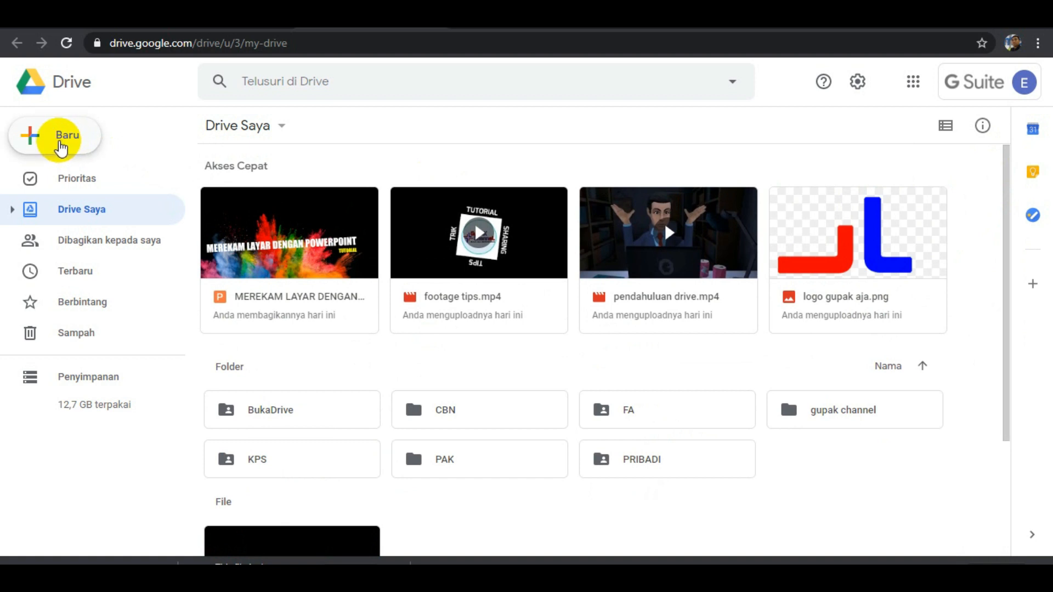
{"action": "left_click", "coordinate": [61, 144]}
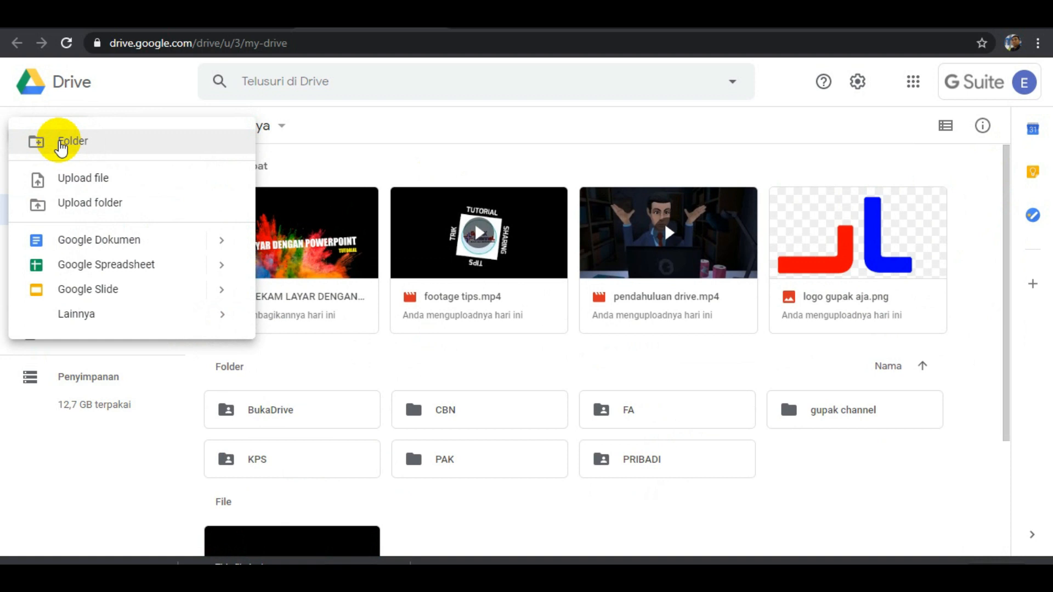
{"action": "mouse_move", "coordinate": [93, 323]}
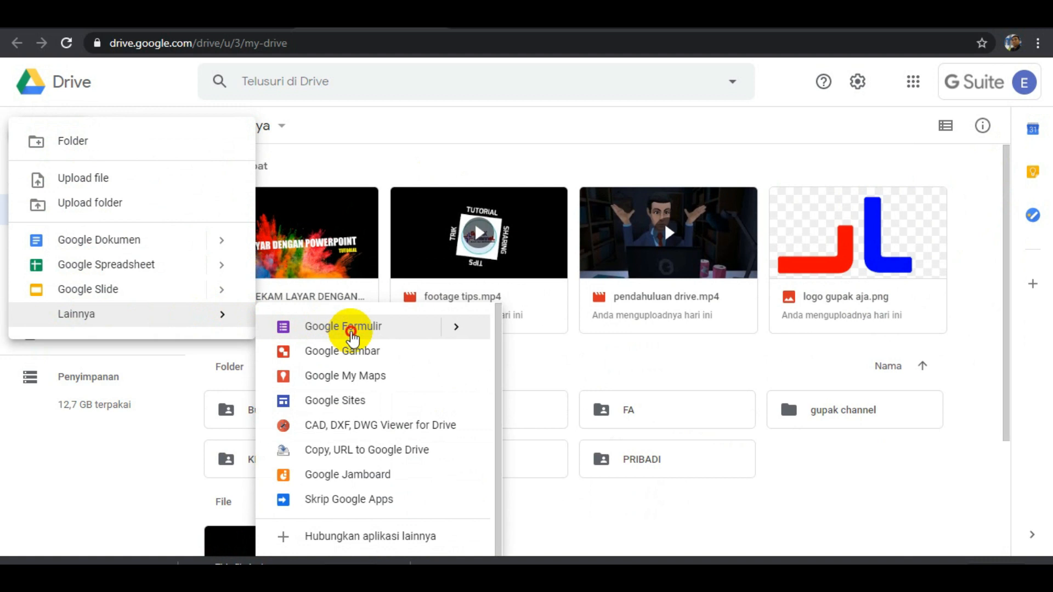
{"action": "left_click", "coordinate": [351, 329]}
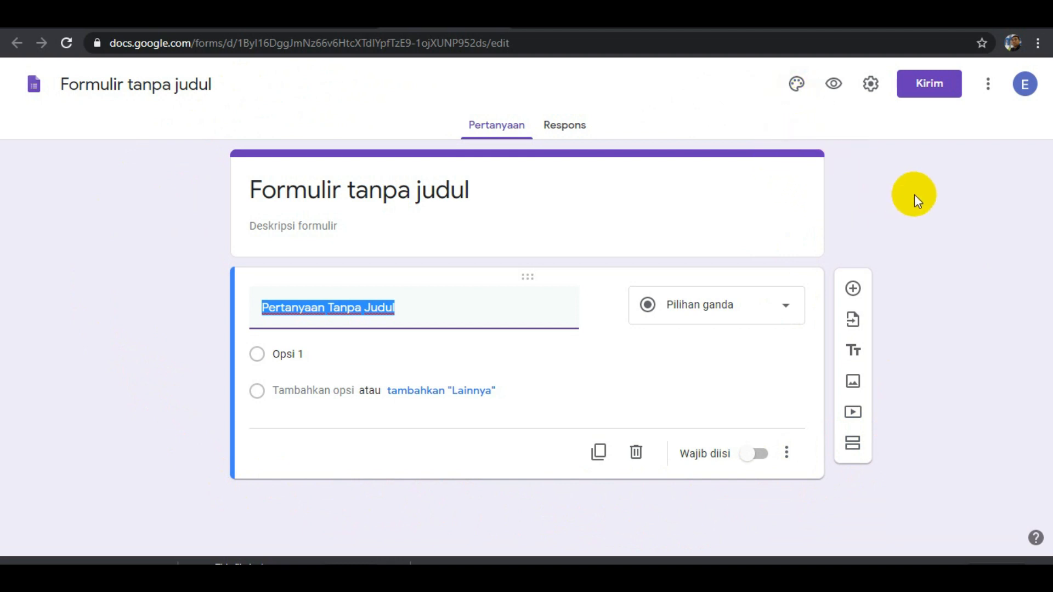
Try indigo, green and teal as the form's theme colour and set it back to purple.
{"action": "left_click", "coordinate": [797, 85]}
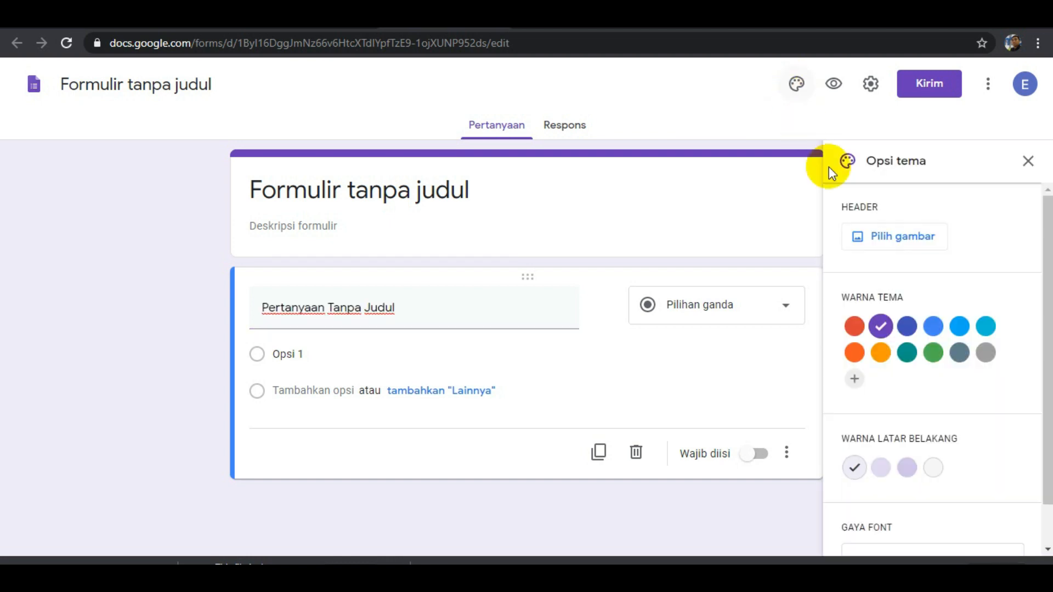
{"action": "left_click", "coordinate": [911, 329]}
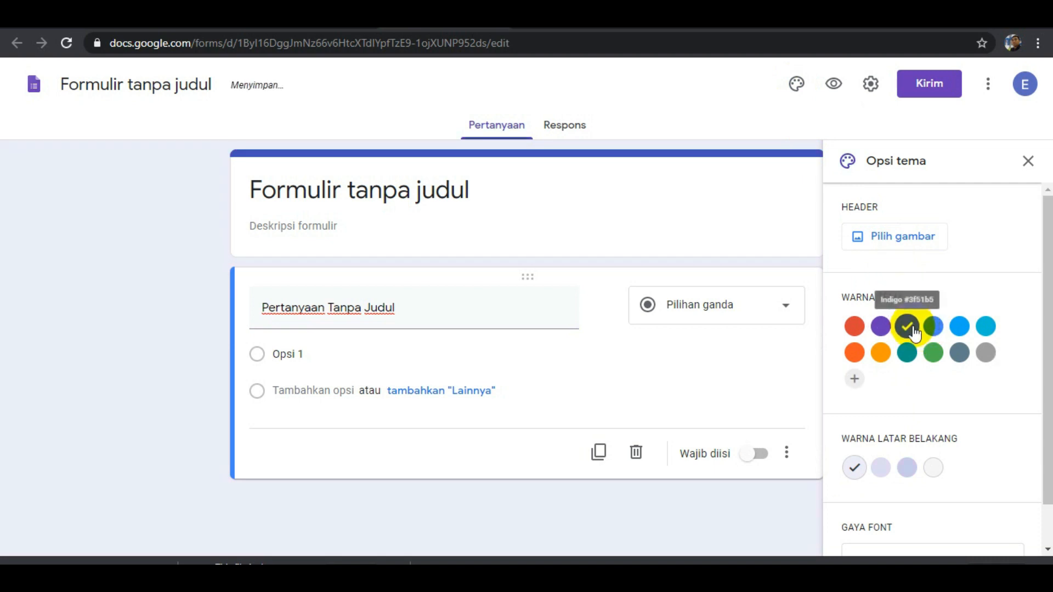
{"action": "left_click", "coordinate": [933, 353]}
{"action": "left_click", "coordinate": [900, 358]}
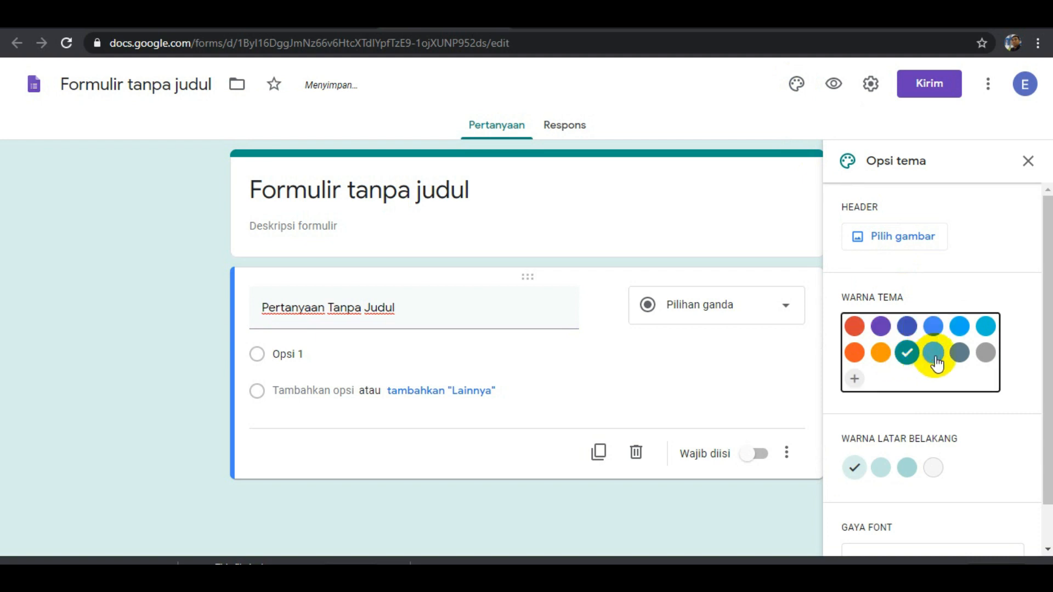
{"action": "left_click", "coordinate": [935, 356]}
{"action": "left_click", "coordinate": [880, 327]}
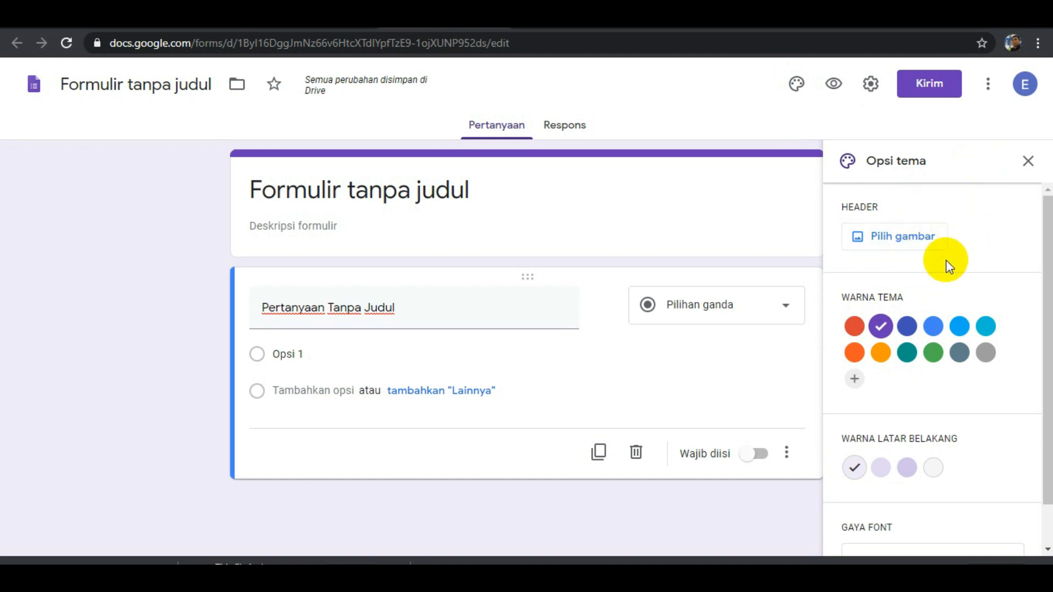
Insert the open book image with heart-shaped pages from the Kantor dan Sekolah themes as the form's header and close the theme options.
{"action": "left_click", "coordinate": [904, 241]}
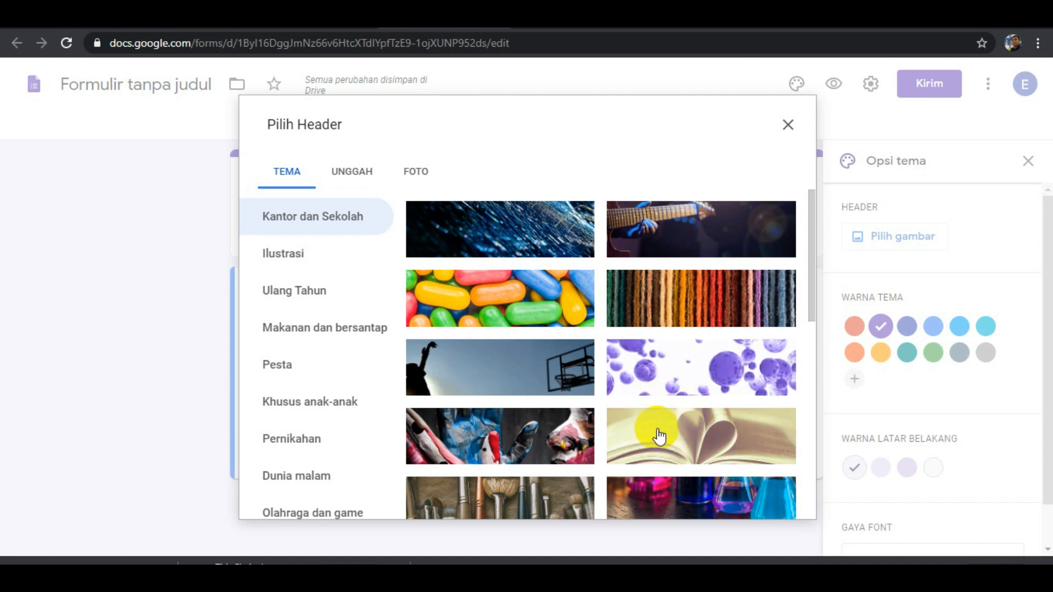
{"action": "scroll", "coordinate": [691, 461], "scroll_direction": "down", "scroll_amount": 3}
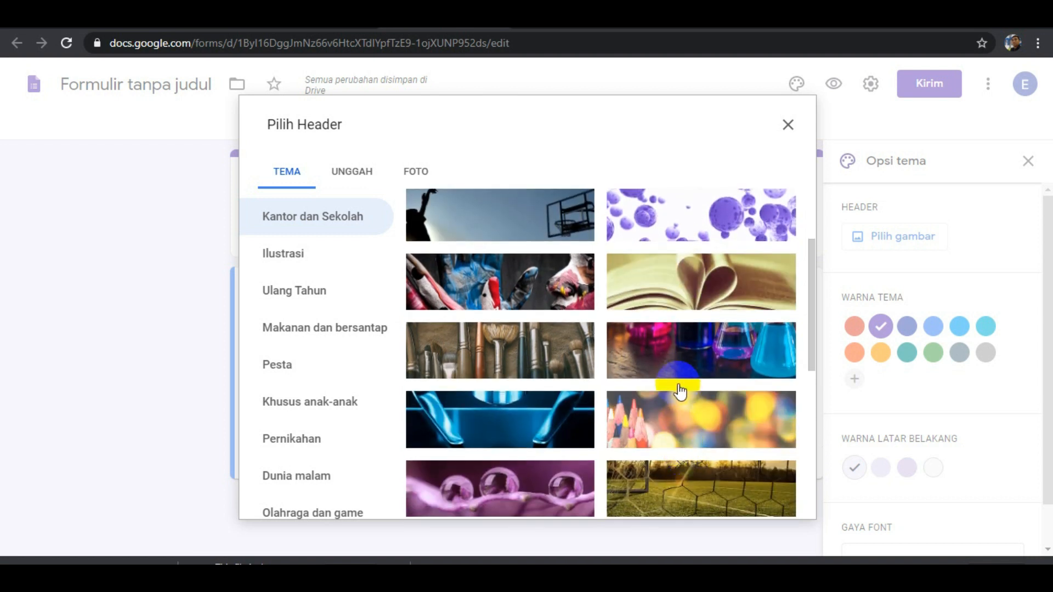
{"action": "left_click", "coordinate": [682, 291]}
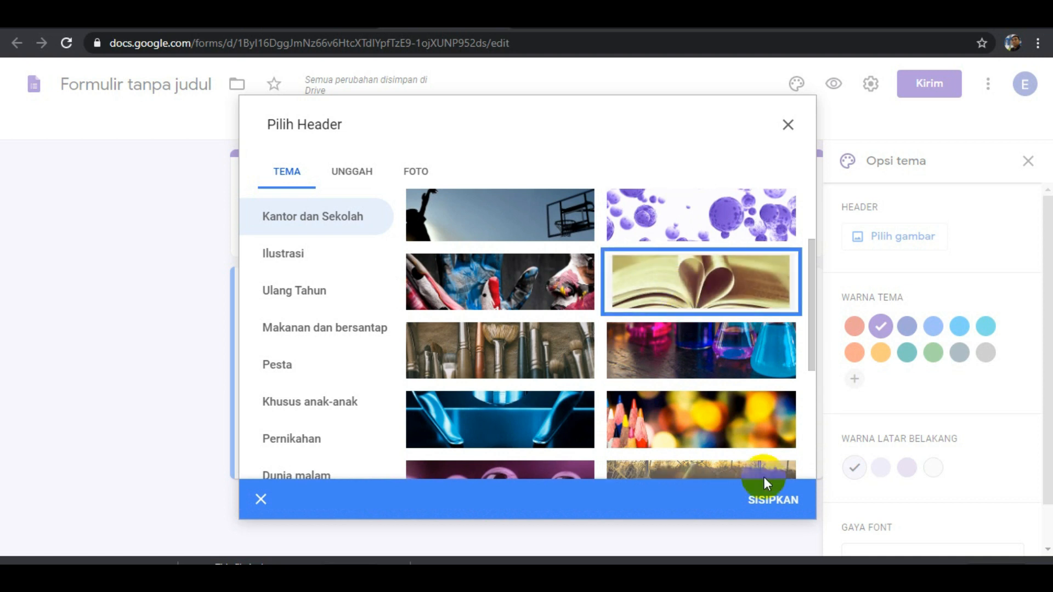
{"action": "left_click", "coordinate": [773, 502]}
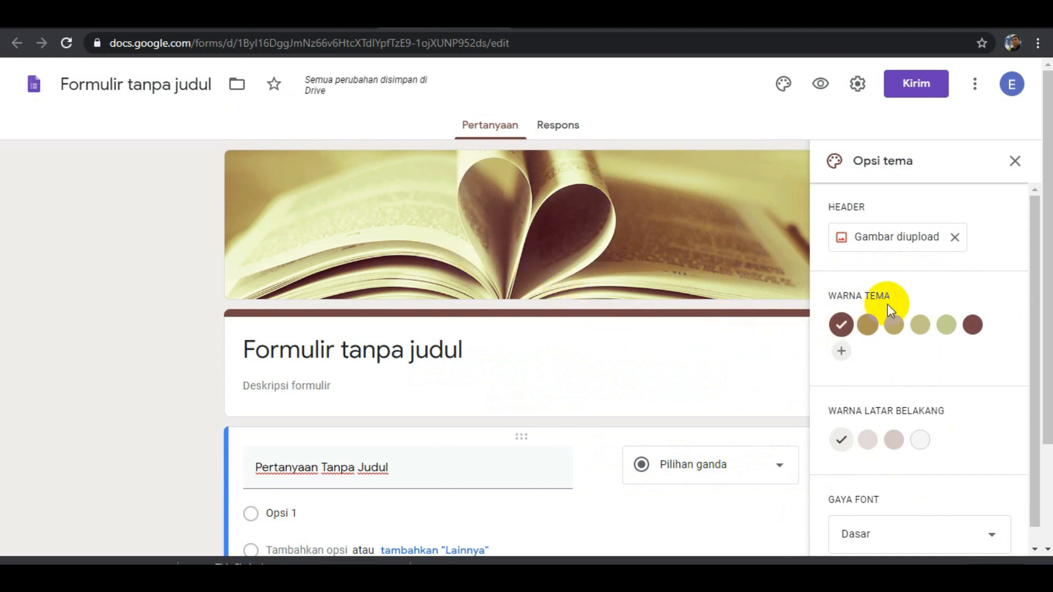
{"action": "left_click", "coordinate": [1013, 164]}
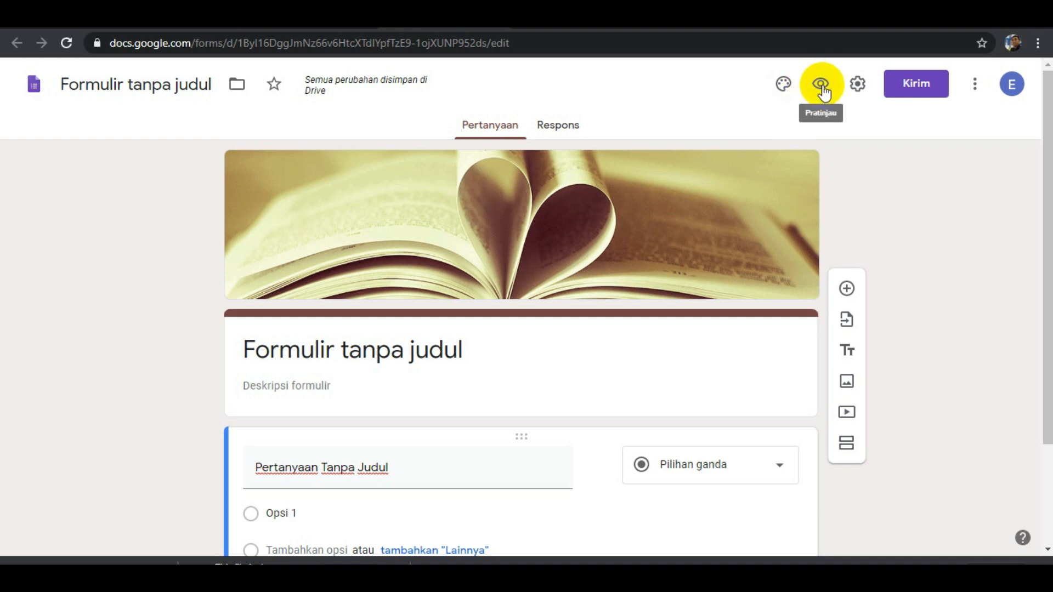
Review the form's general settings, cancel out of them, and look over the form's layout.
{"action": "left_click", "coordinate": [858, 88]}
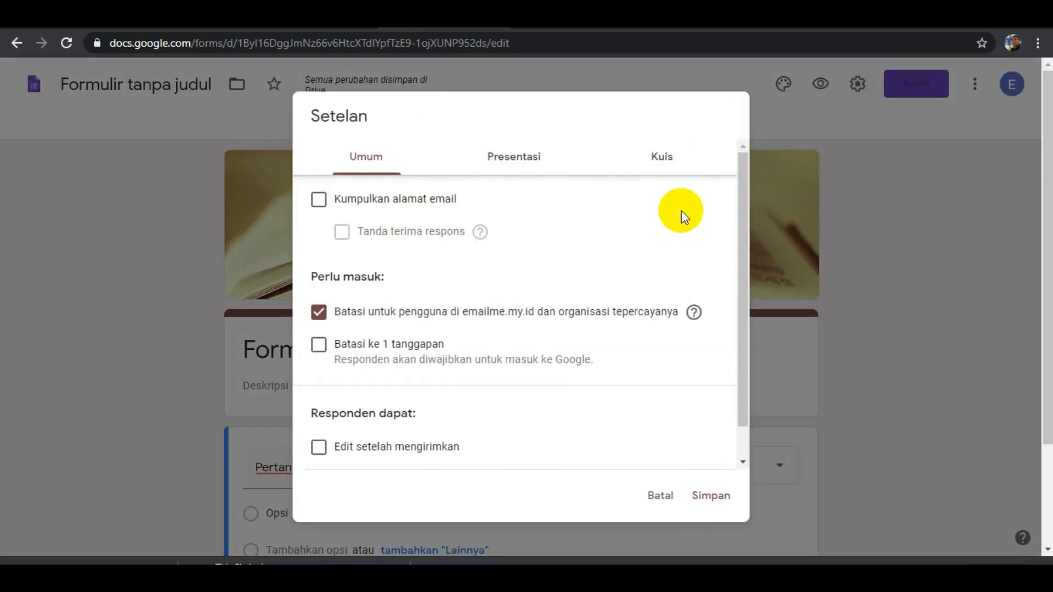
{"action": "left_click", "coordinate": [665, 504]}
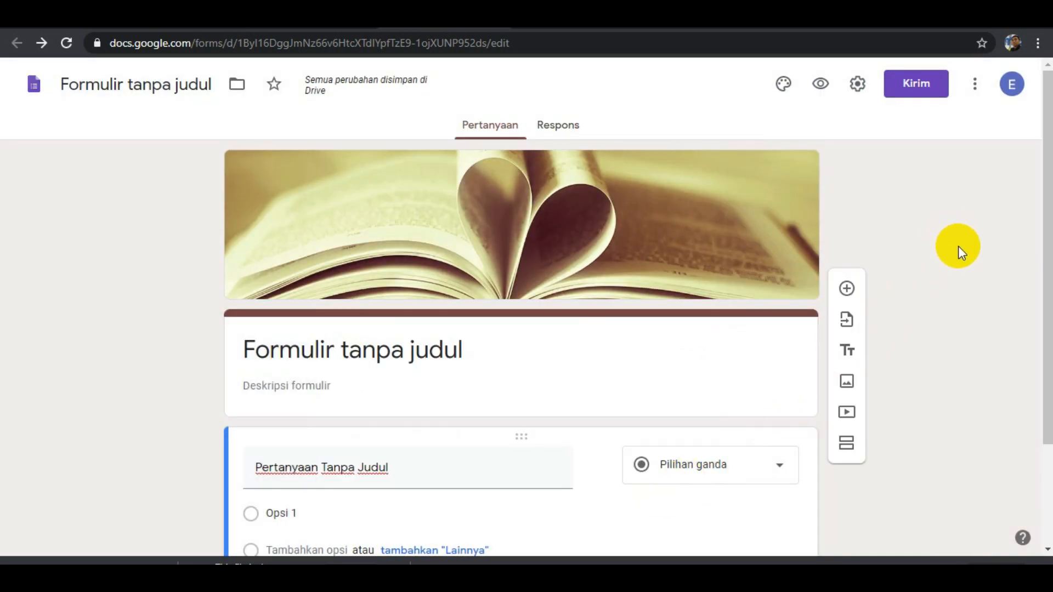
{"action": "scroll", "coordinate": [950, 280], "scroll_direction": "down", "scroll_amount": 3}
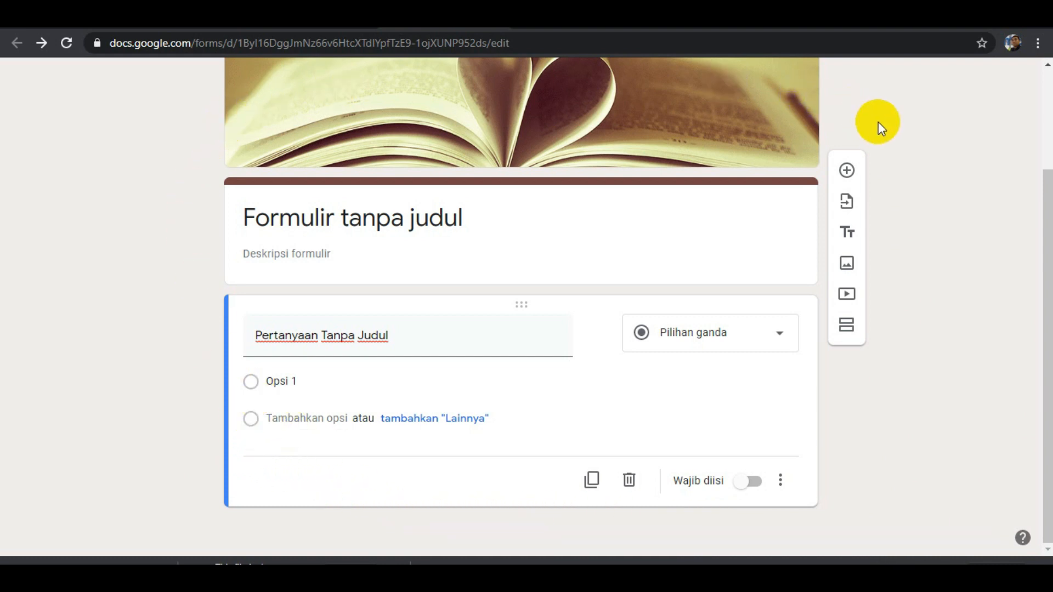
{"action": "scroll", "coordinate": [703, 211], "scroll_direction": "up", "scroll_amount": 2}
{"action": "scroll", "coordinate": [703, 211], "scroll_direction": "up", "scroll_amount": 1}
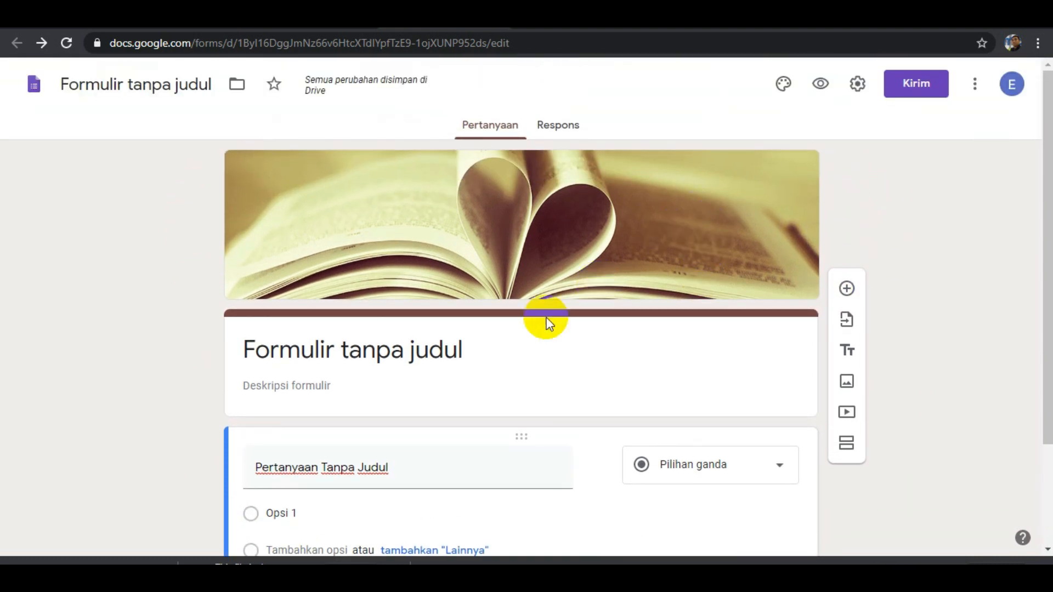
Title the form "Tema 1 kelas 1: DIRIKU" and apply the same title as the form's file name.
{"action": "left_click", "coordinate": [396, 357]}
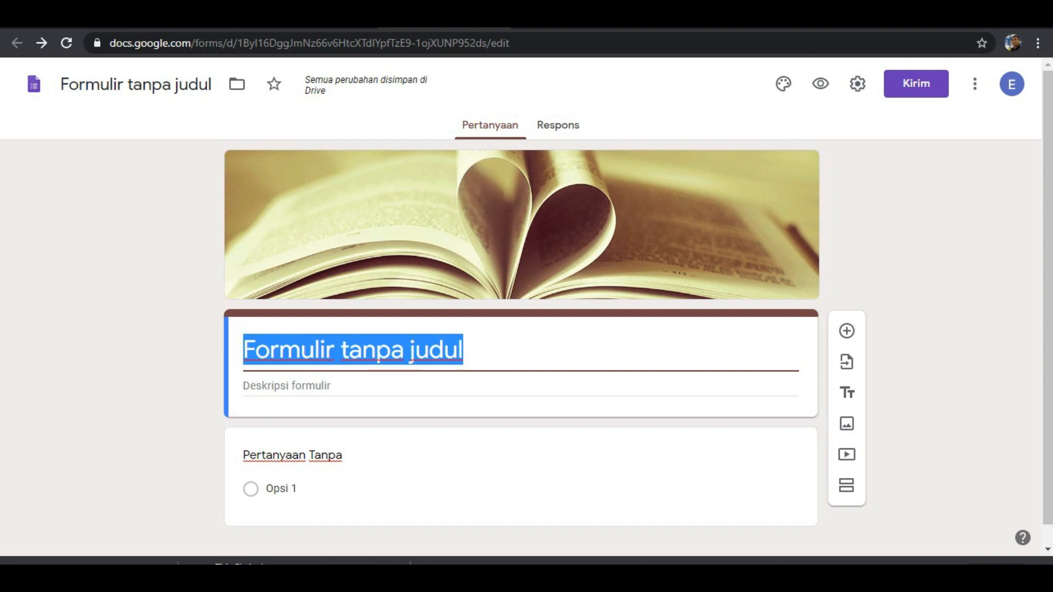
{"action": "type", "text": "T"}
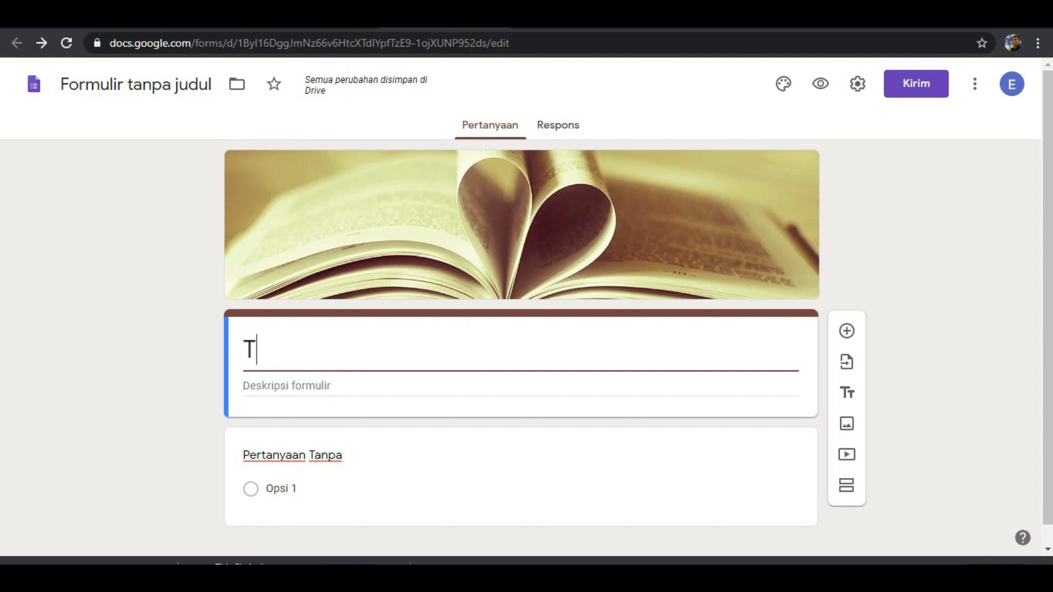
{"action": "type", "text": "ema 1"}
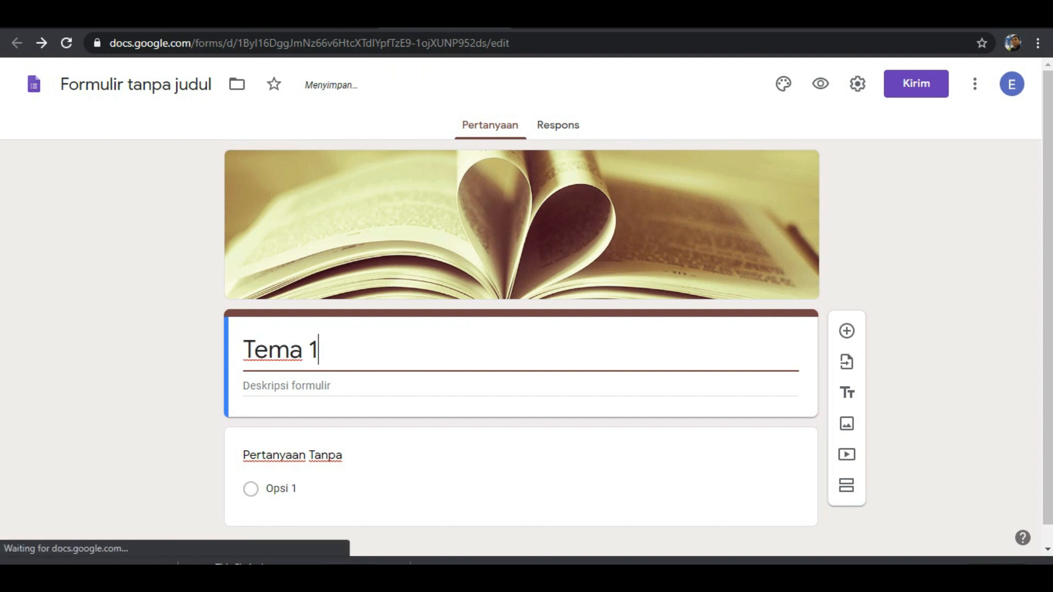
{"action": "type", "text": " kelas 1"}
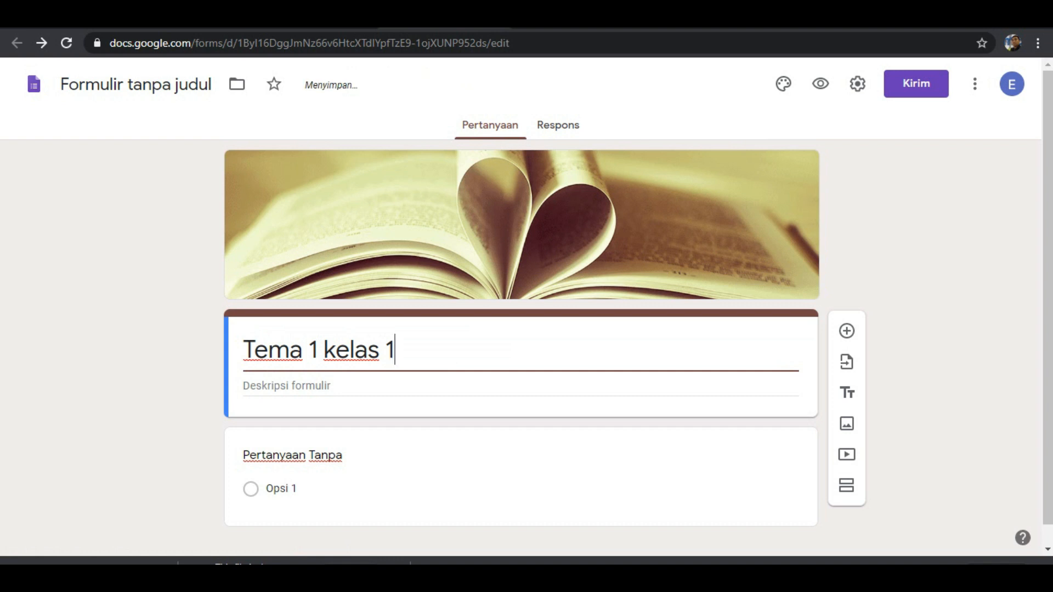
{"action": "type", "text": ": DIRIKU"}
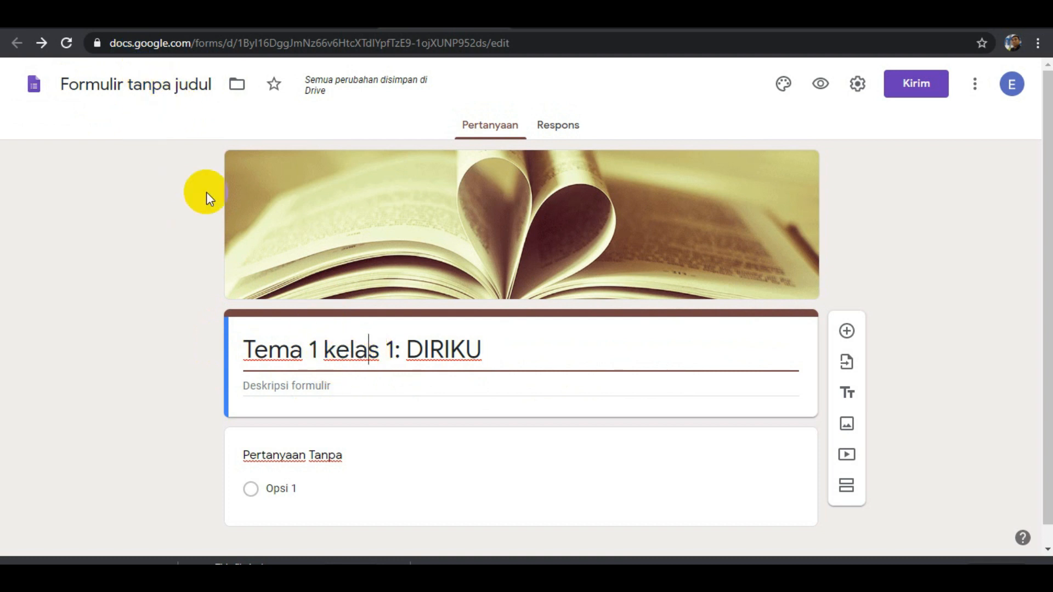
{"action": "left_click", "coordinate": [159, 84]}
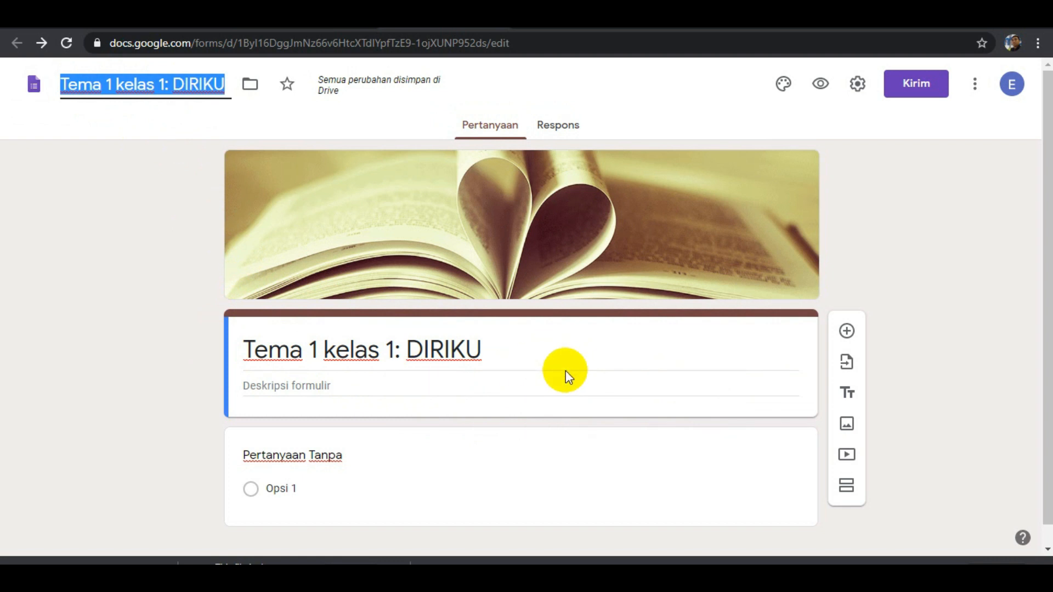
Begin the form description with the greeting "Selamat pagi...".
{"action": "left_click", "coordinate": [346, 384]}
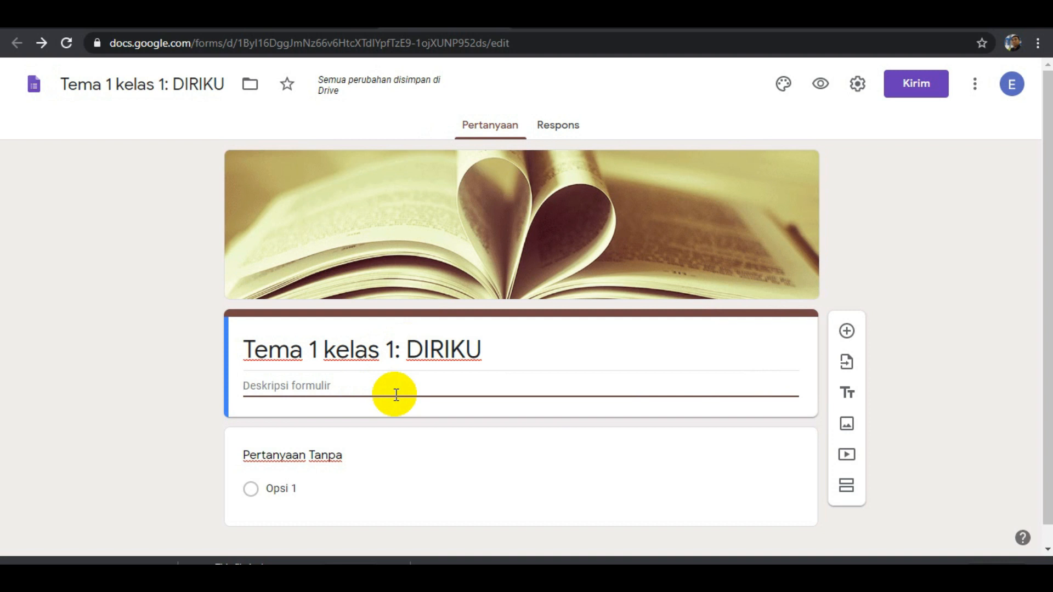
{"action": "type", "text": "Selamat"}
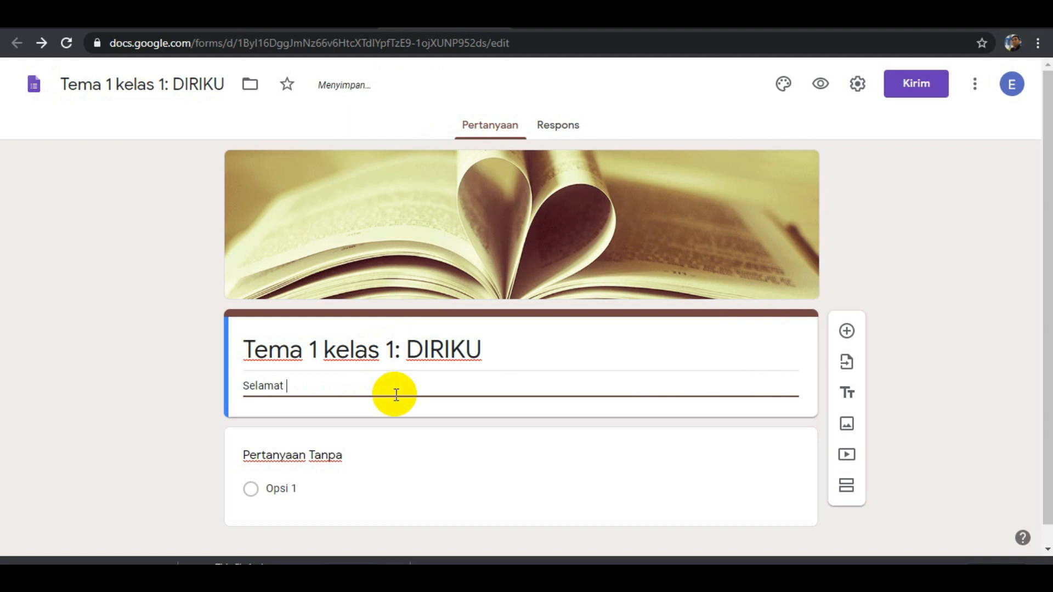
{"action": "type", "text": " datang"}
{"action": "key", "text": "ctrl+shift+Left"}
{"action": "type", "text": "pagi..."}
Add the second description line "bertemu kembali dengan Bapak." below the greeting.
{"action": "key", "text": "Return"}
{"action": "type", "text": "bertemu kembali den"}
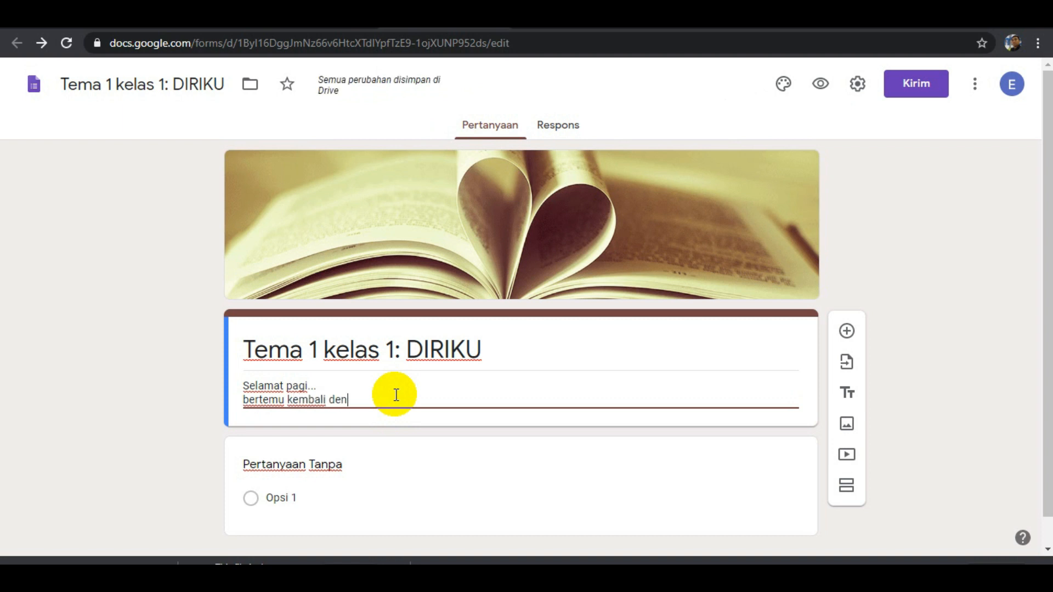
{"action": "type", "text": "gan Bapak."}
{"action": "key", "text": "Return"}
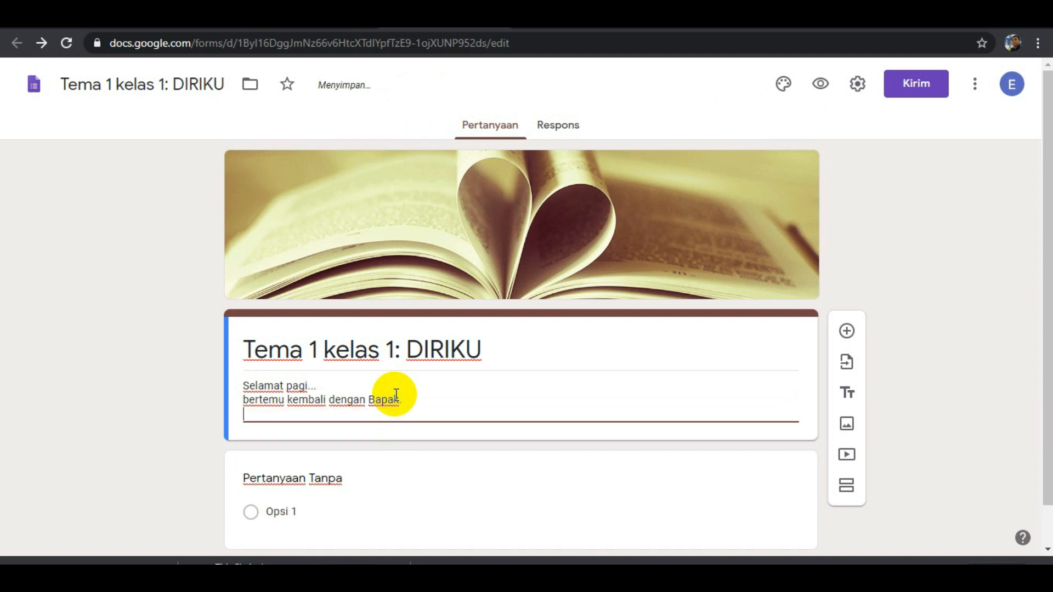
Leave a blank line in the description and add "Hari ini kita belajar belajar tentang diriku".
{"action": "key", "text": "Return"}
{"action": "type", "text": "Hari i"}
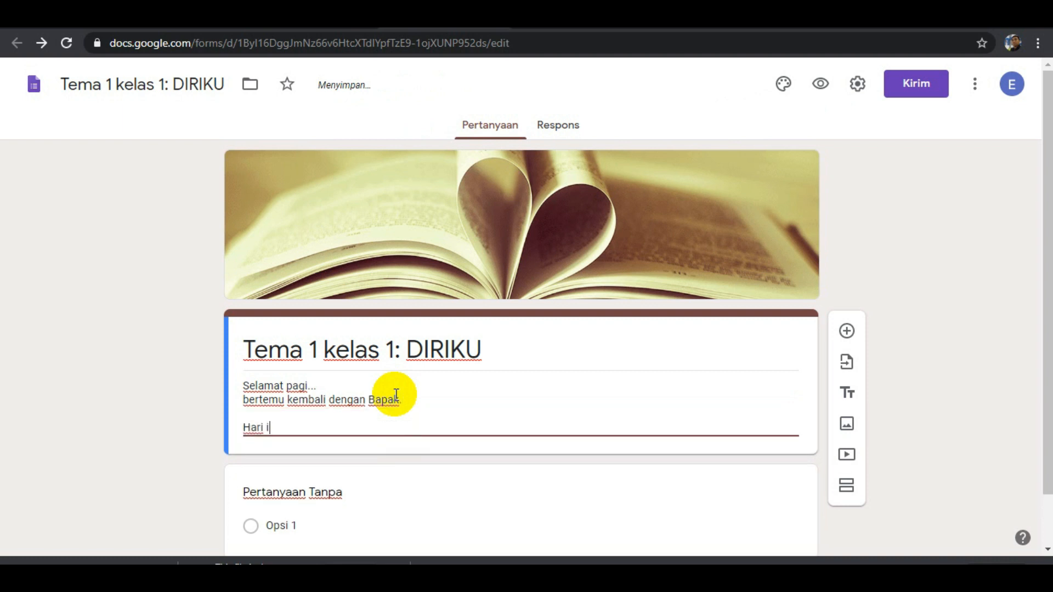
{"action": "type", "text": "ni kita belajar"}
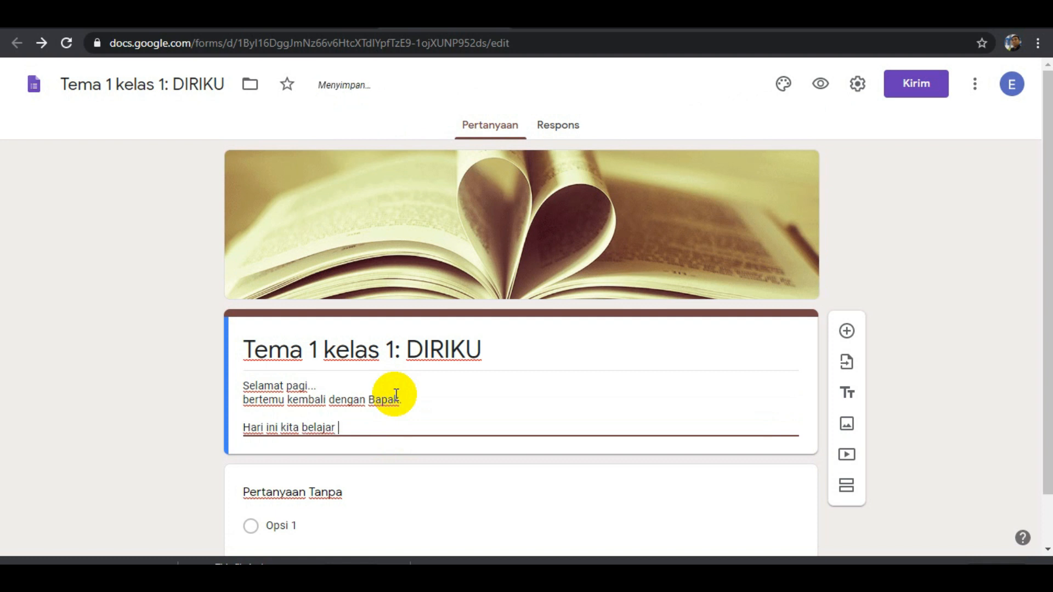
{"action": "type", "text": " belajar tentang"}
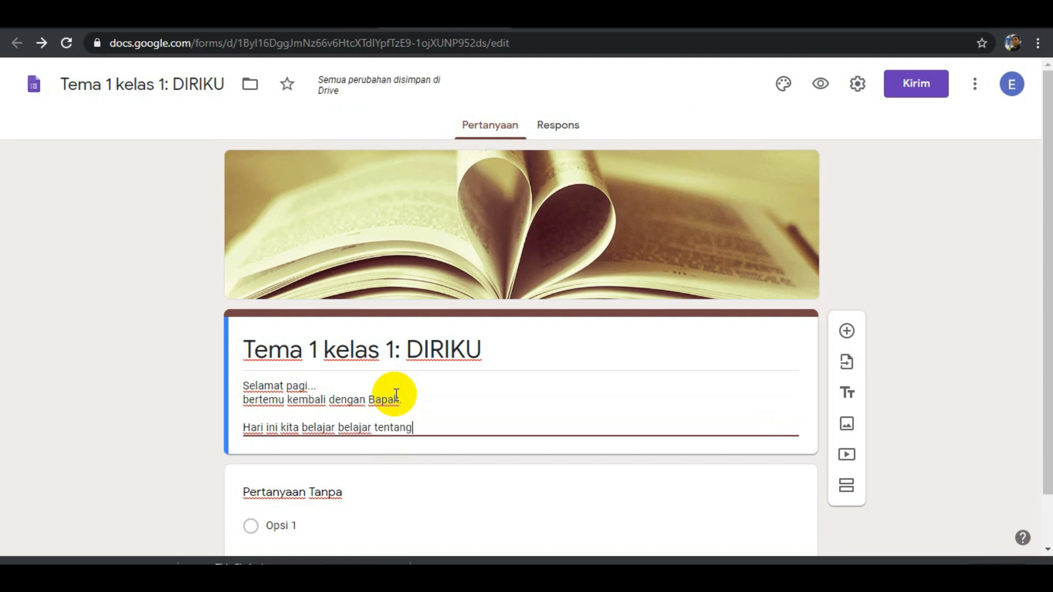
{"action": "type", "text": " diriku"}
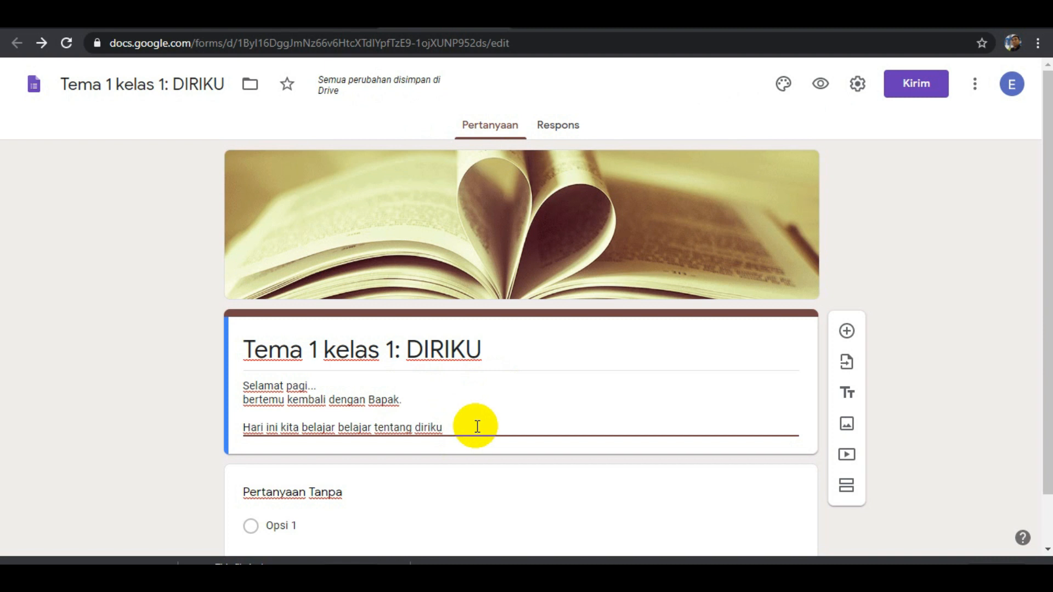
Replace the untitled first question's text with "NAMA".
{"action": "scroll", "coordinate": [475, 427], "scroll_direction": "down", "scroll_amount": 1}
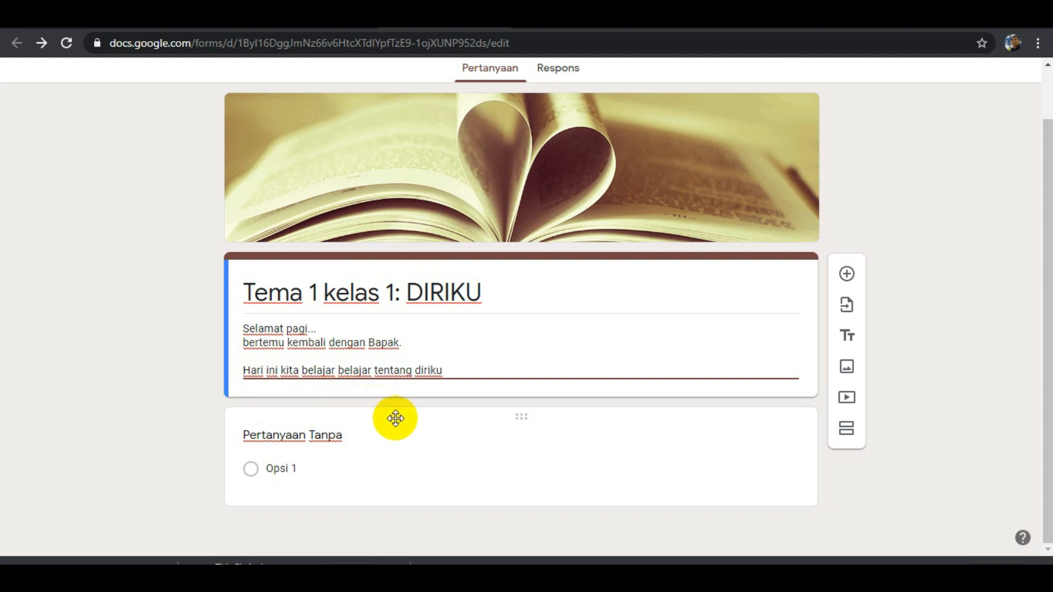
{"action": "left_click", "coordinate": [337, 434]}
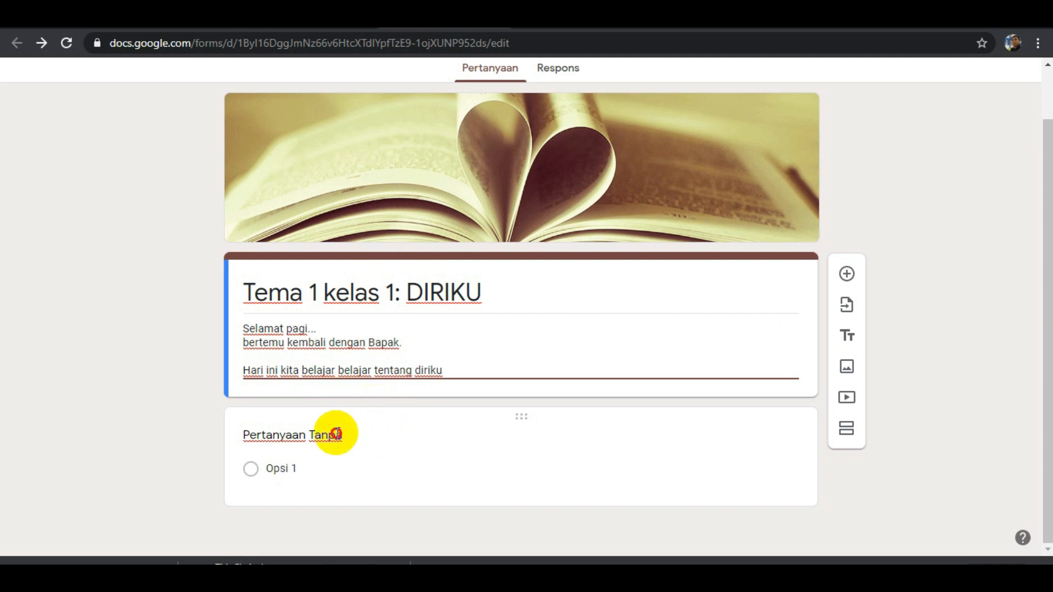
{"action": "type", "text": "NAMA"}
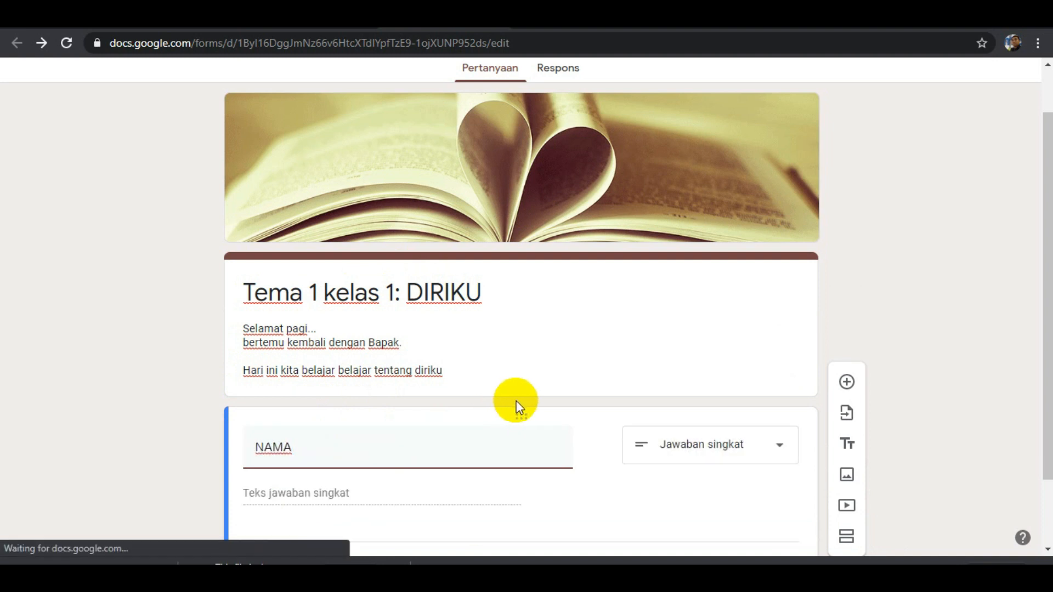
Change the NAMA question's answer type to Drop-down.
{"action": "scroll", "coordinate": [622, 378], "scroll_direction": "down", "scroll_amount": 2}
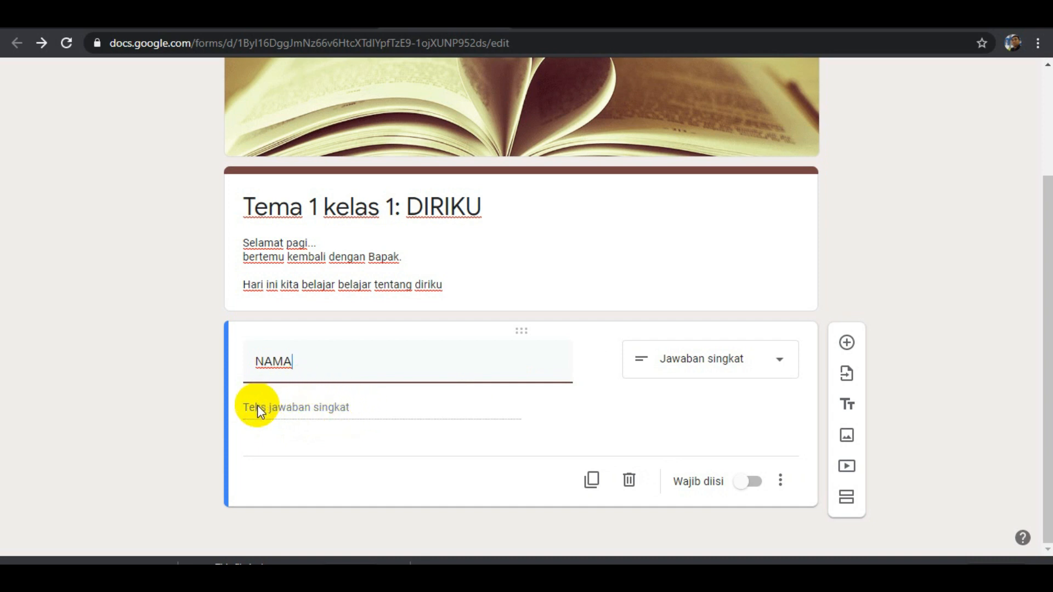
{"action": "left_click", "coordinate": [780, 359]}
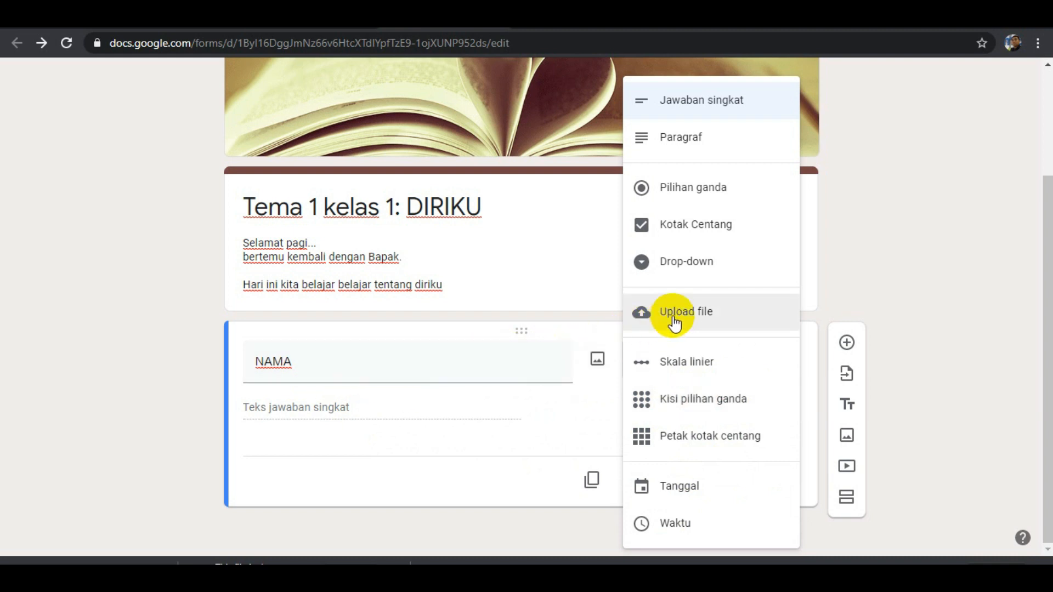
{"action": "left_click", "coordinate": [724, 269]}
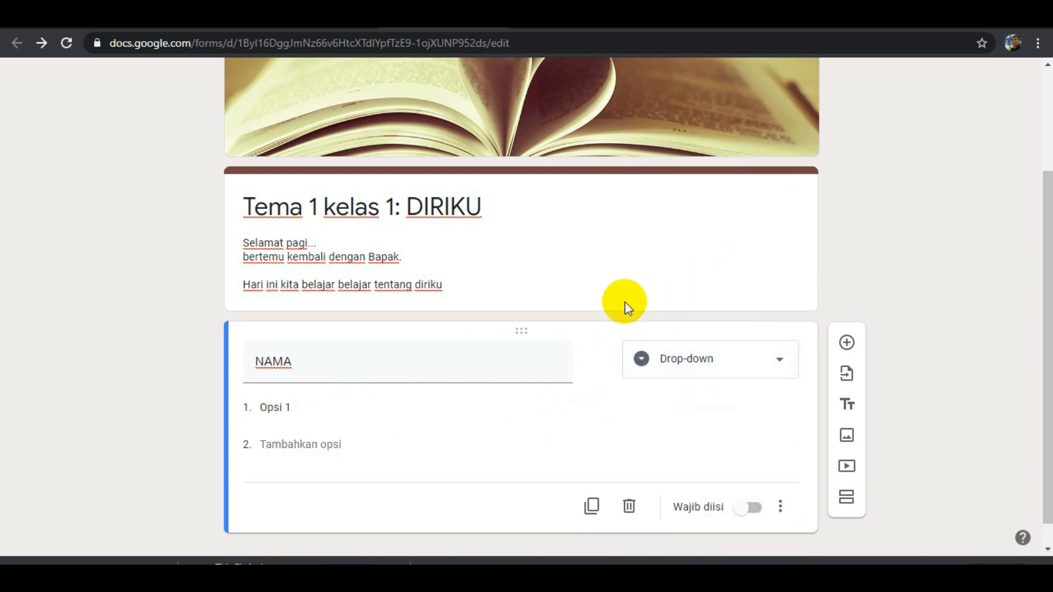
Enter two student first names as the first and second options of the NAMA drop-down.
{"action": "left_click", "coordinate": [305, 406]}
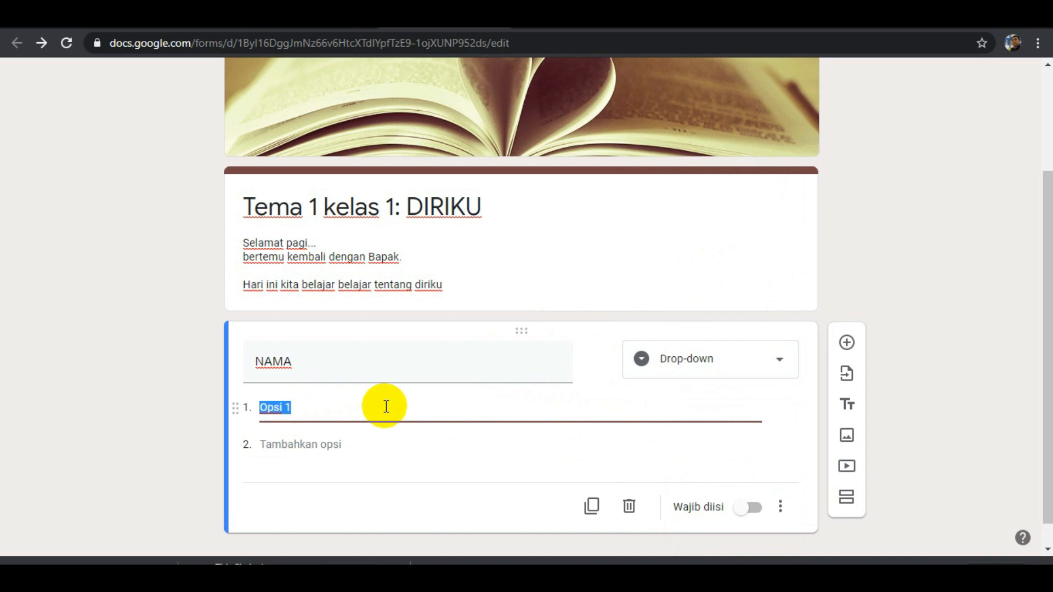
{"action": "type", "text": "Agus"}
{"action": "key", "text": "Return"}
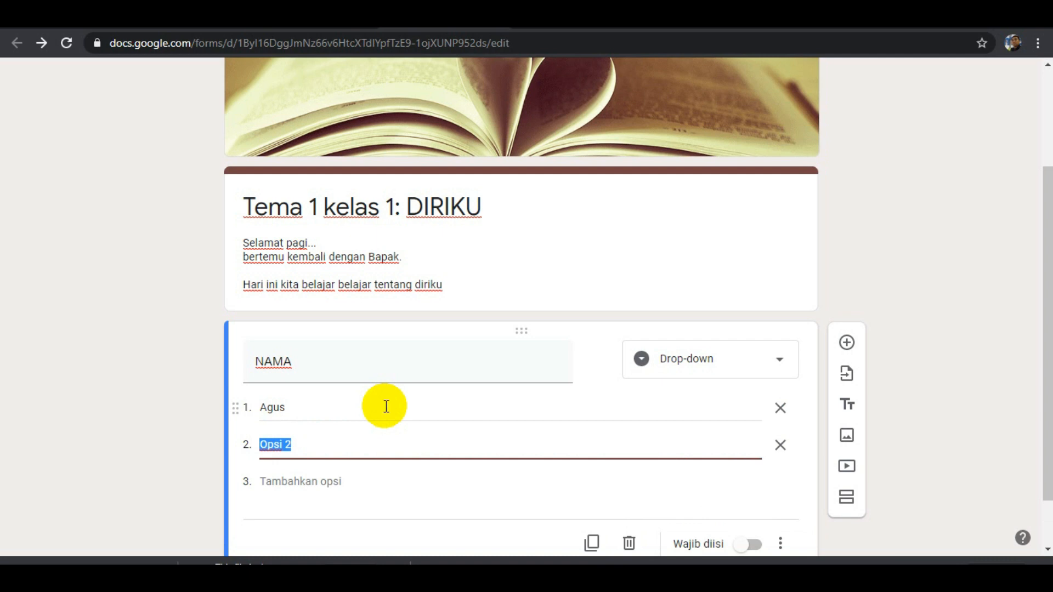
{"action": "type", "text": "Joko"}
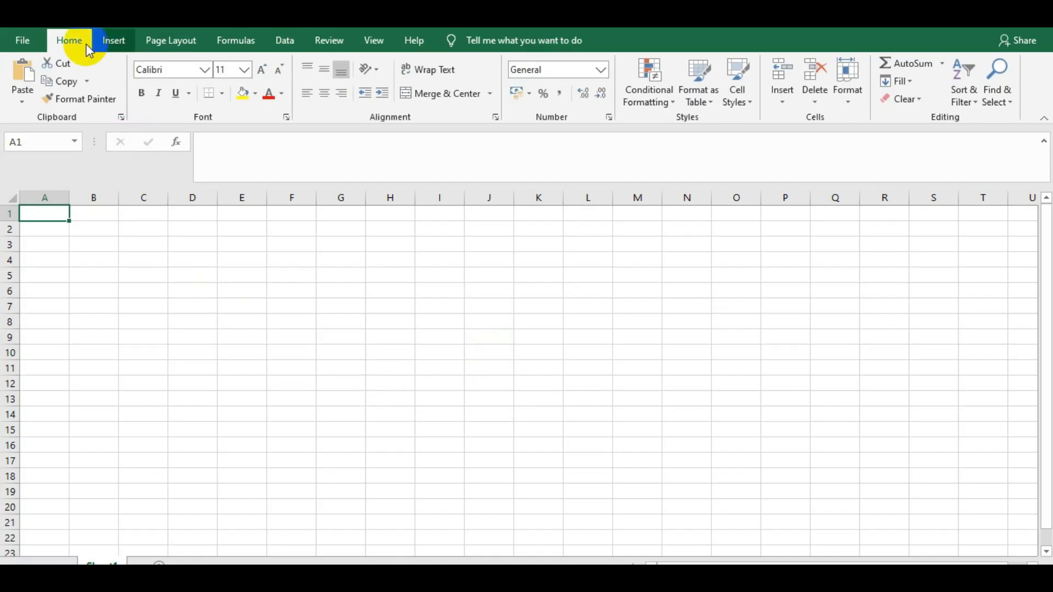
In Excel, open the recent workbook "rapor PAK kelas 1A".
{"action": "left_click", "coordinate": [43, 48]}
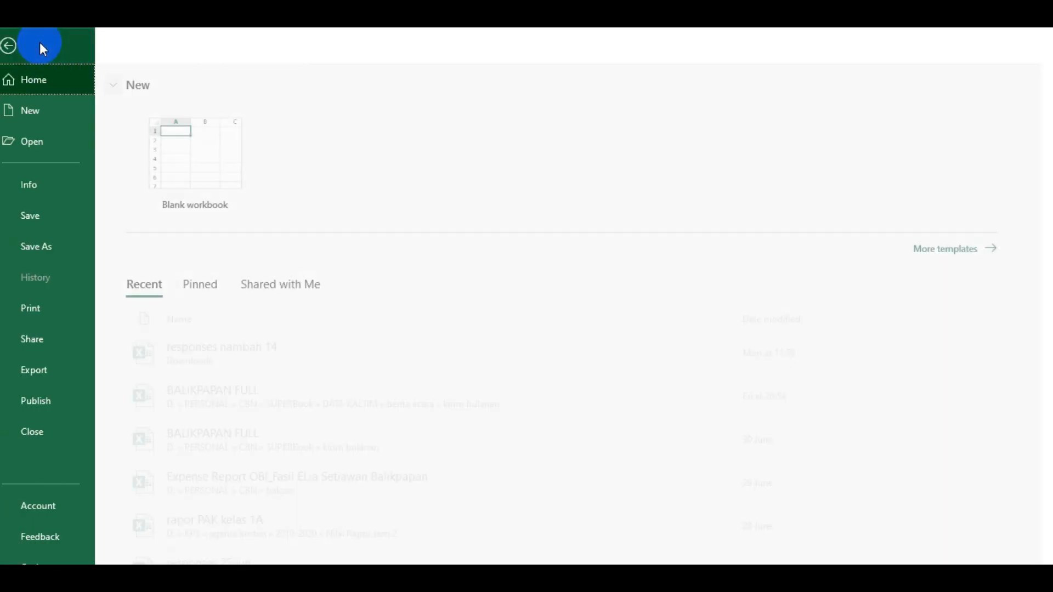
{"action": "scroll", "coordinate": [219, 384], "scroll_direction": "down", "scroll_amount": 3}
{"action": "scroll", "coordinate": [239, 400], "scroll_direction": "down", "scroll_amount": 1}
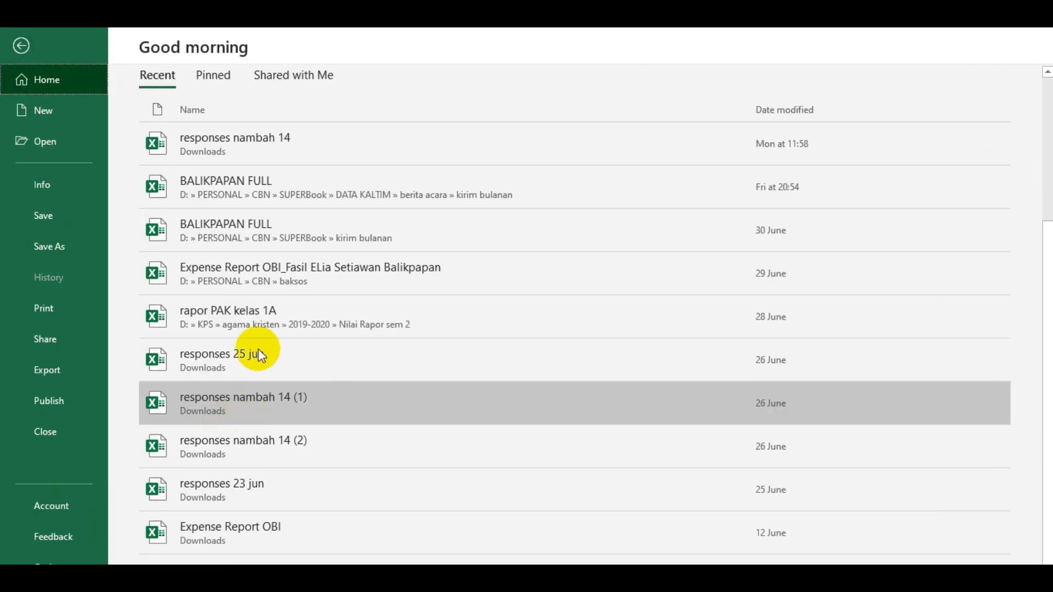
{"action": "scroll", "coordinate": [253, 202], "scroll_direction": "up", "scroll_amount": 3}
{"action": "left_click", "coordinate": [268, 467]}
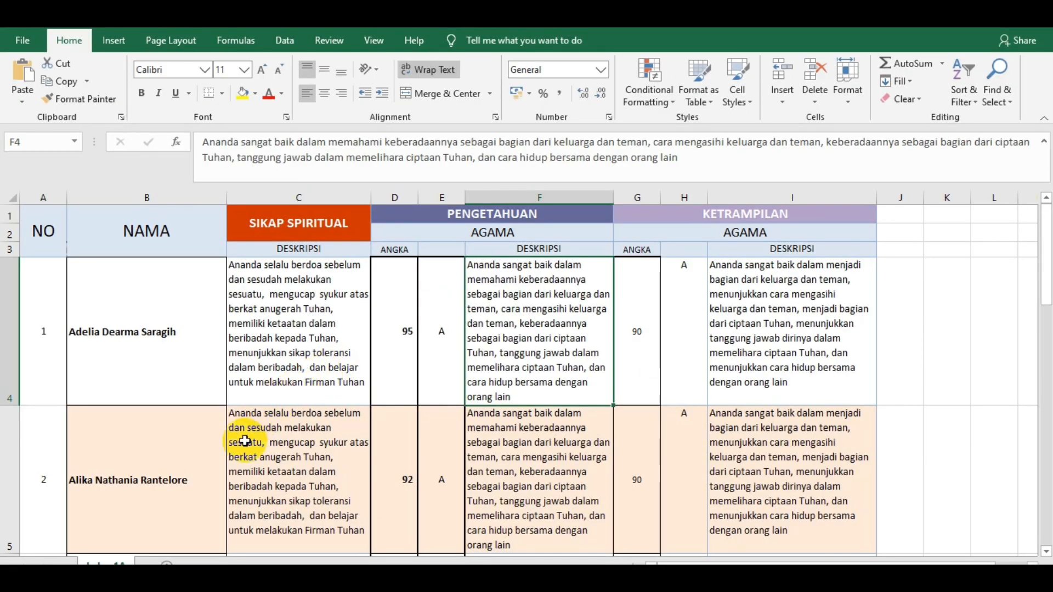
Copy all the student names in the NAMA column, cells B4 to B15.
{"action": "left_click", "coordinate": [141, 307]}
{"action": "left_click", "coordinate": [189, 418]}
{"action": "left_click_drag", "start_coordinate": [188, 345], "coordinate": [197, 470]}
{"action": "key", "text": "ctrl+c"}
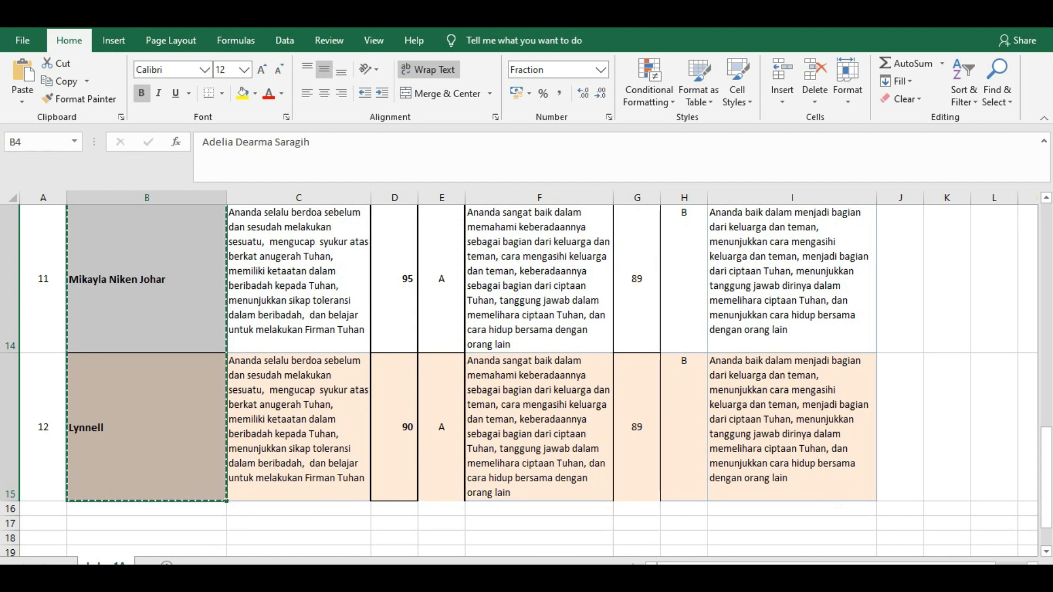
Switch back to Google Forms and paste the copied student names as drop-down options, starting at option 3 of NAMA.
{"action": "key", "text": "alt+Tab"}
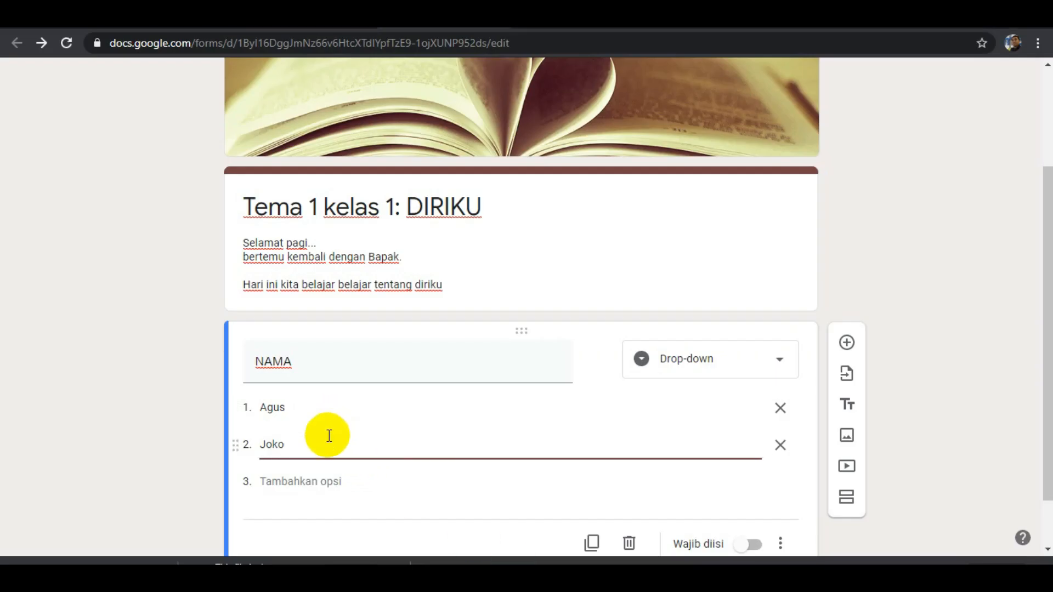
{"action": "scroll", "coordinate": [325, 446], "scroll_direction": "down", "scroll_amount": 1}
{"action": "left_click", "coordinate": [305, 426]}
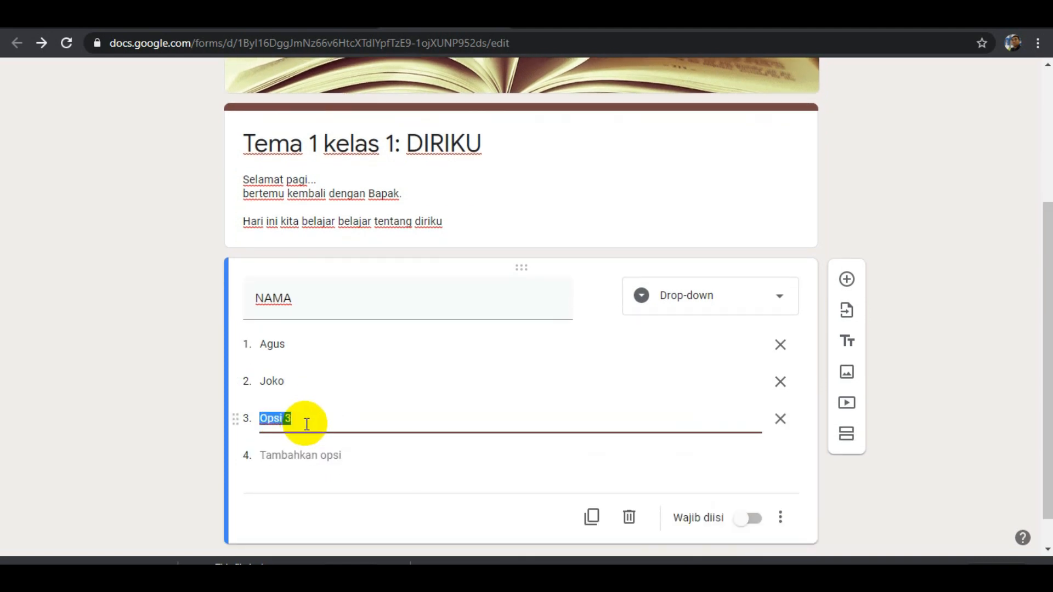
{"action": "key", "text": "ctrl+v"}
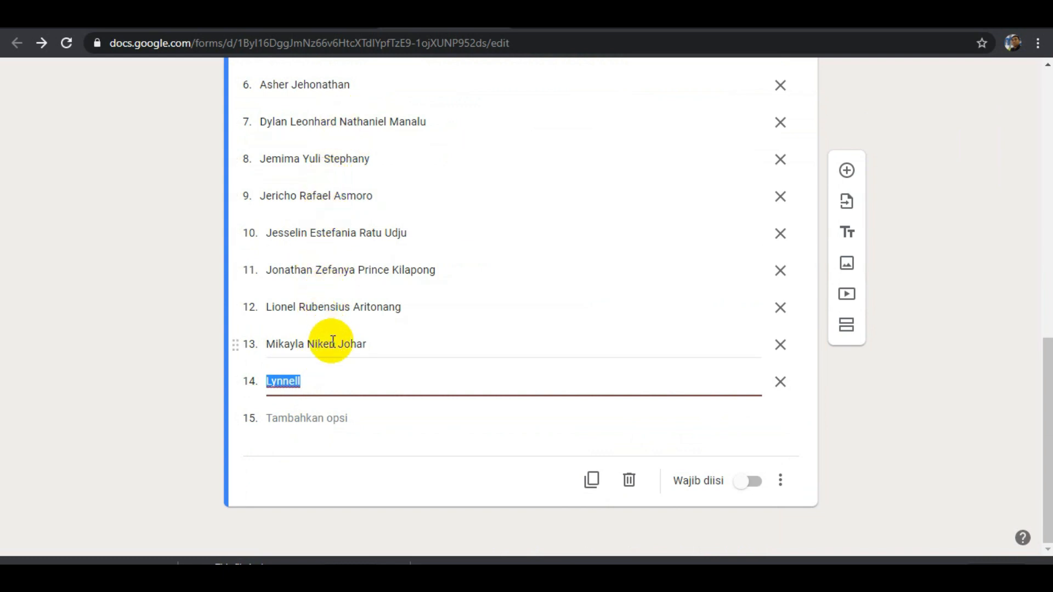
Preview the form, look through the names in the NAMA drop-down without choosing one, and return to the form editor.
{"action": "scroll", "coordinate": [332, 342], "scroll_direction": "up", "scroll_amount": 10}
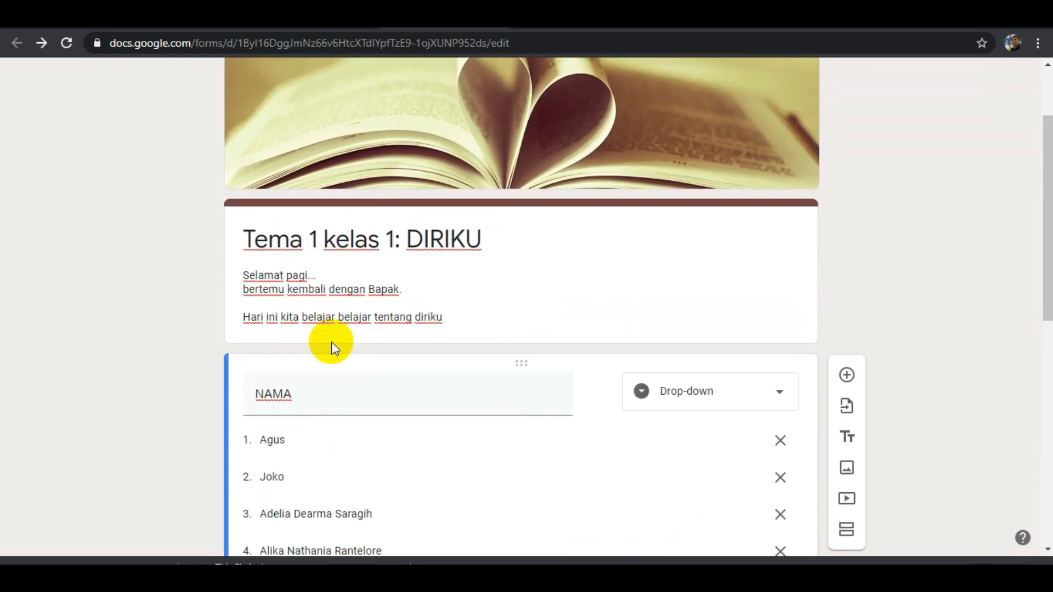
{"action": "scroll", "coordinate": [344, 422], "scroll_direction": "down", "scroll_amount": 6}
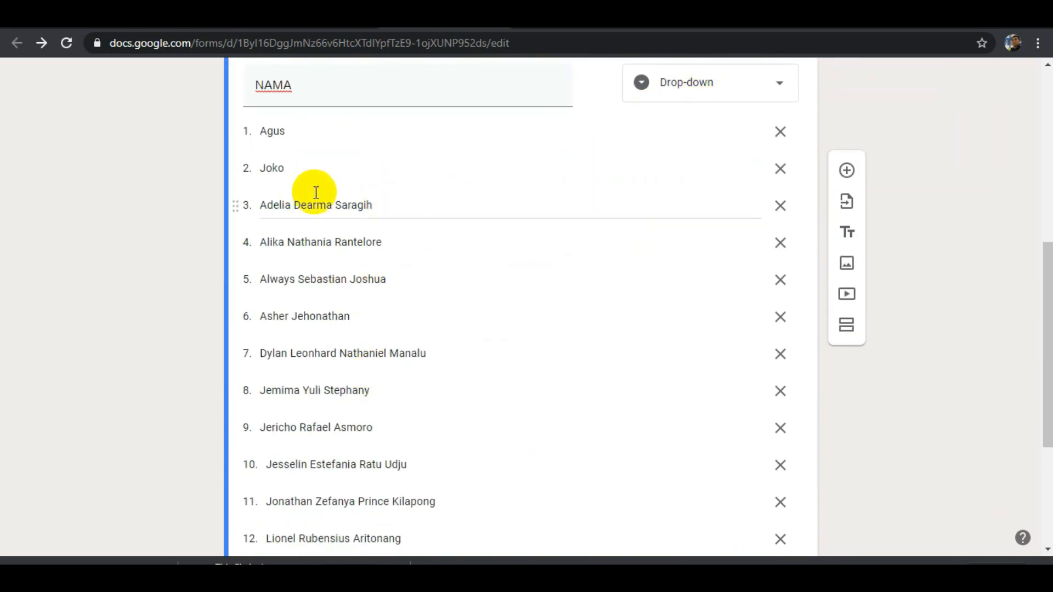
{"action": "scroll", "coordinate": [614, 280], "scroll_direction": "up", "scroll_amount": 8}
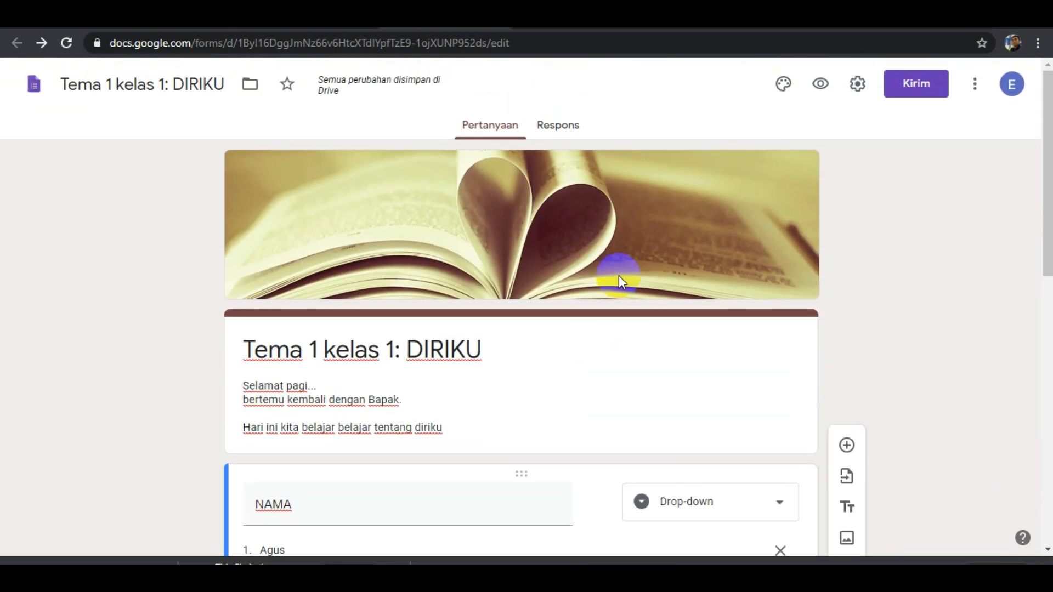
{"action": "left_click", "coordinate": [821, 84]}
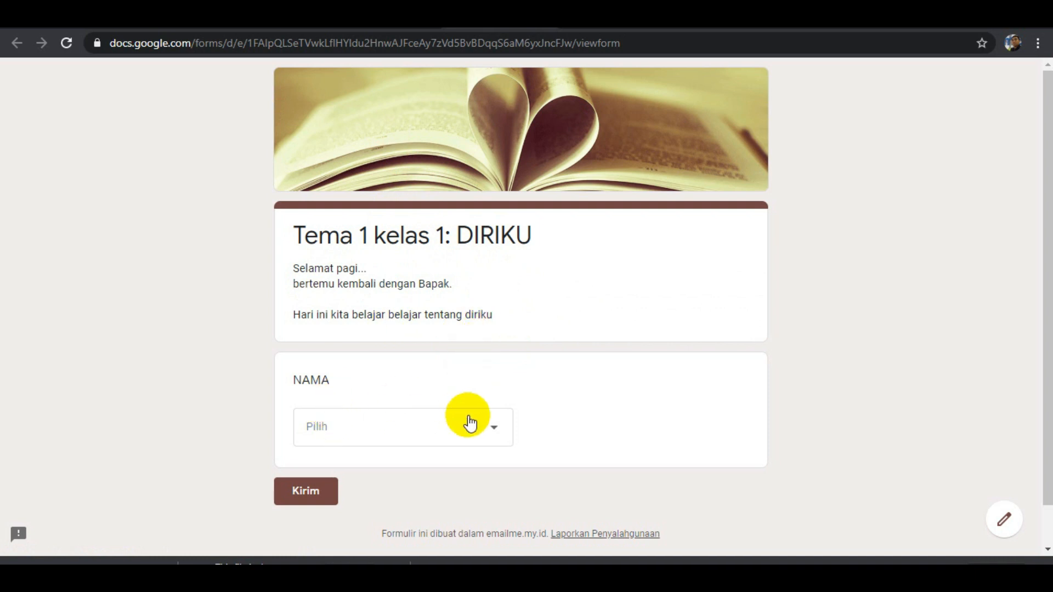
{"action": "left_click", "coordinate": [493, 432]}
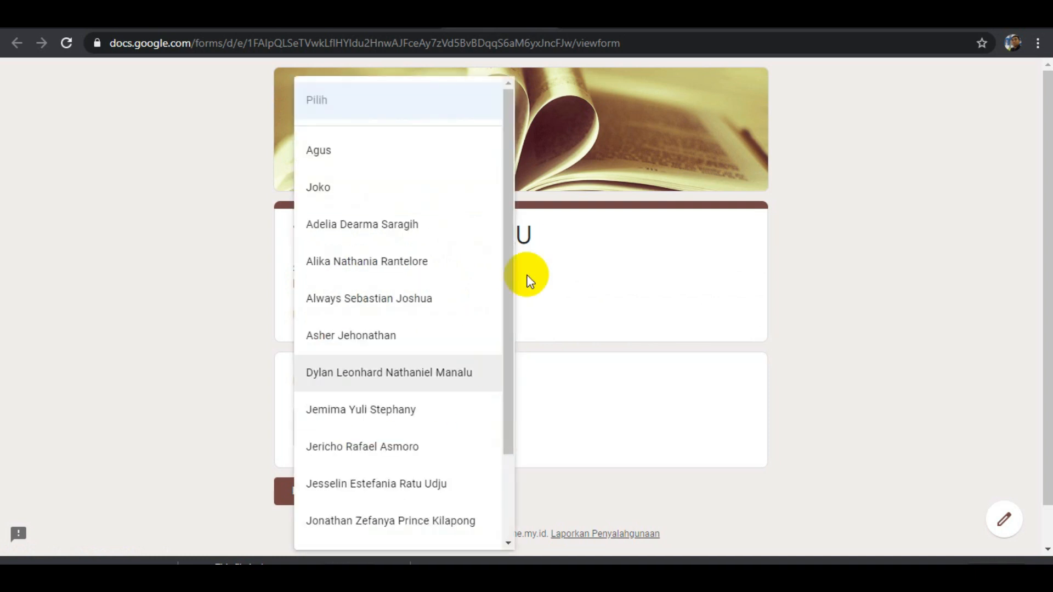
{"action": "left_click_drag", "start_coordinate": [506, 308], "coordinate": [501, 435]}
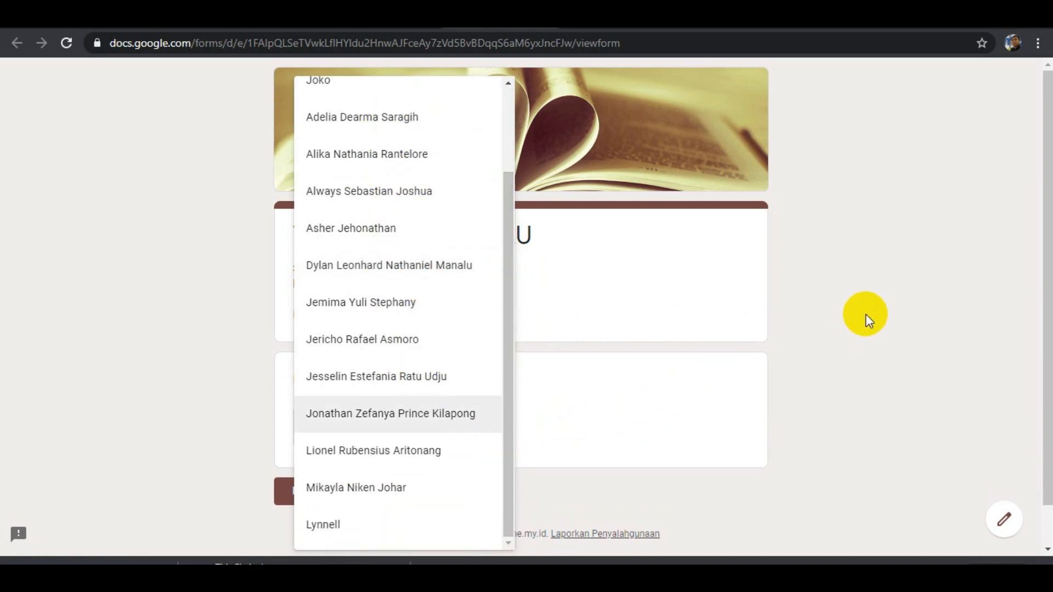
{"action": "left_click", "coordinate": [865, 314]}
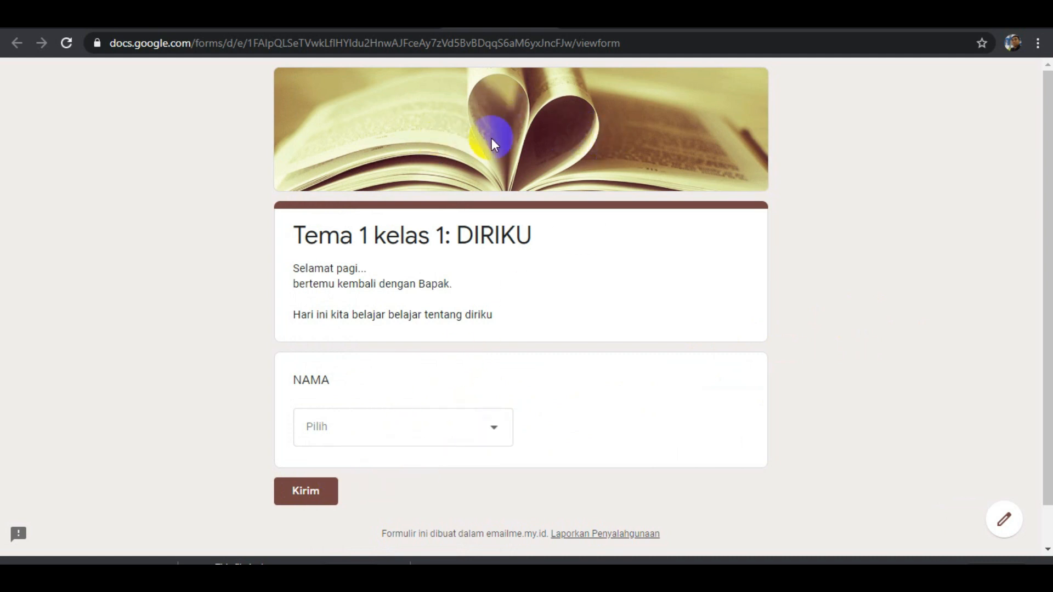
{"action": "left_click", "coordinate": [571, 40]}
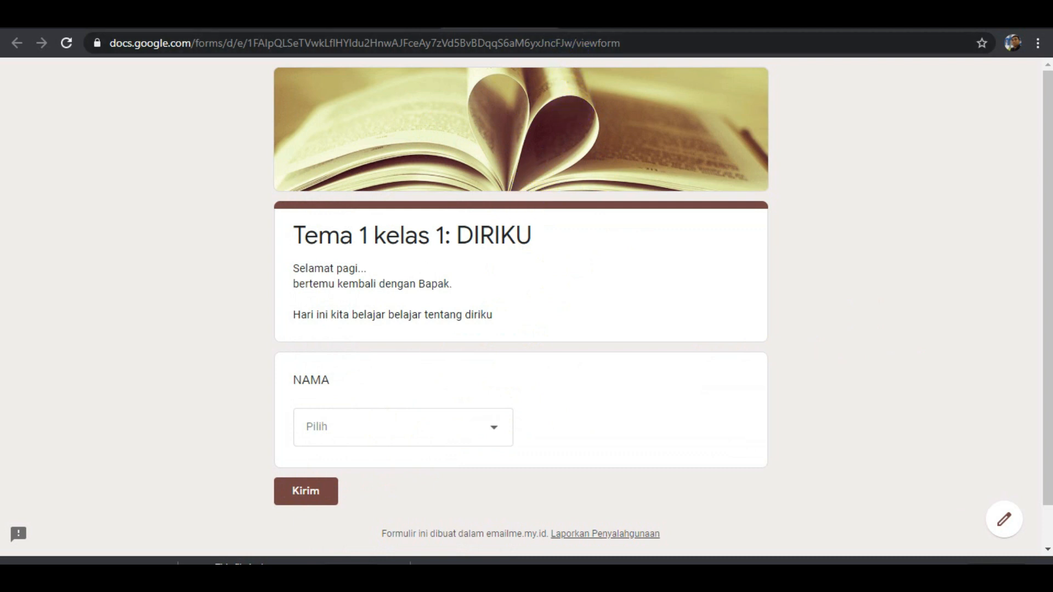
{"action": "left_click", "coordinate": [542, 17]}
Add a new question titled "KELAS" below the NAMA question.
{"action": "scroll", "coordinate": [521, 384], "scroll_direction": "down", "scroll_amount": 10}
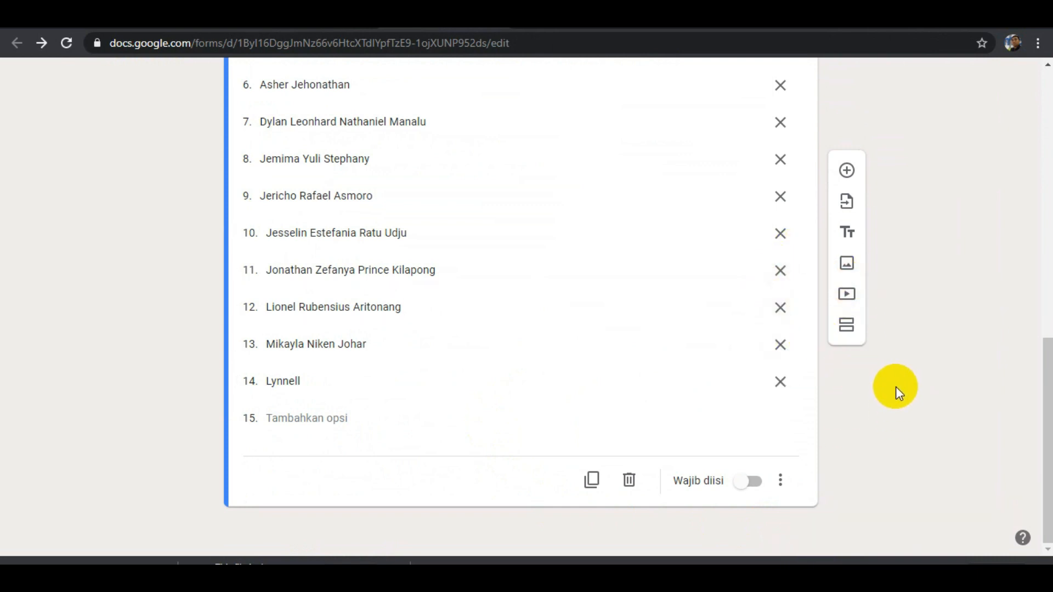
{"action": "scroll", "coordinate": [896, 387], "scroll_direction": "up", "scroll_amount": 10}
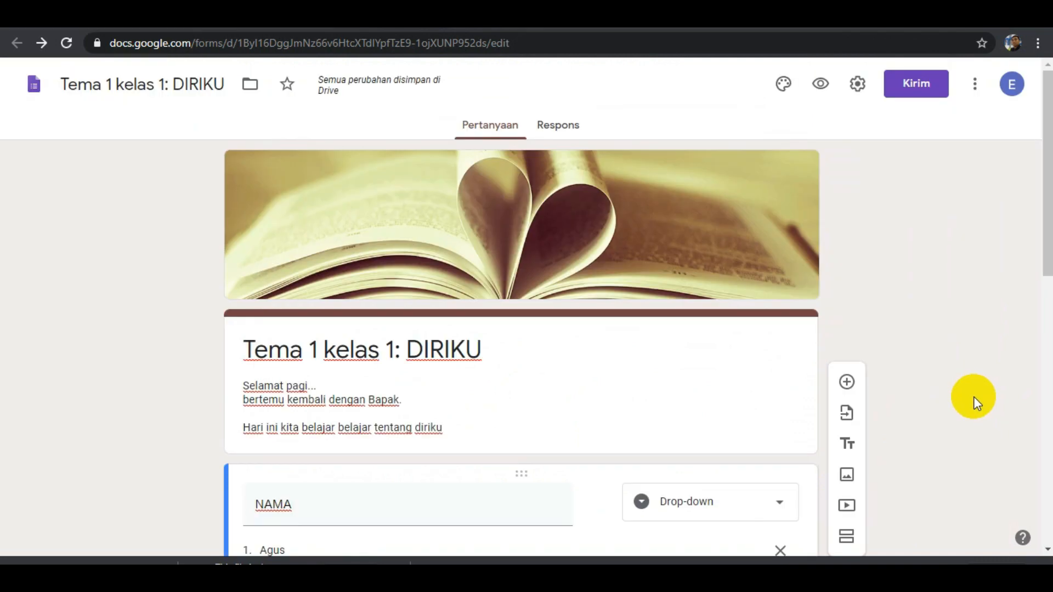
{"action": "scroll", "coordinate": [972, 396], "scroll_direction": "down", "scroll_amount": 5}
{"action": "scroll", "coordinate": [933, 406], "scroll_direction": "down", "scroll_amount": 6}
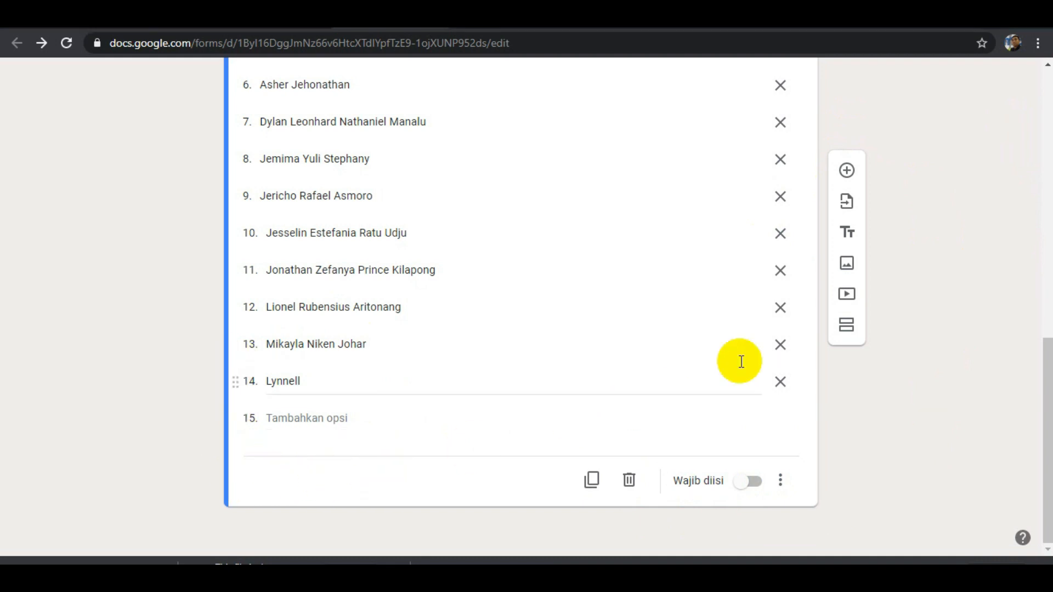
{"action": "left_click", "coordinate": [848, 171]}
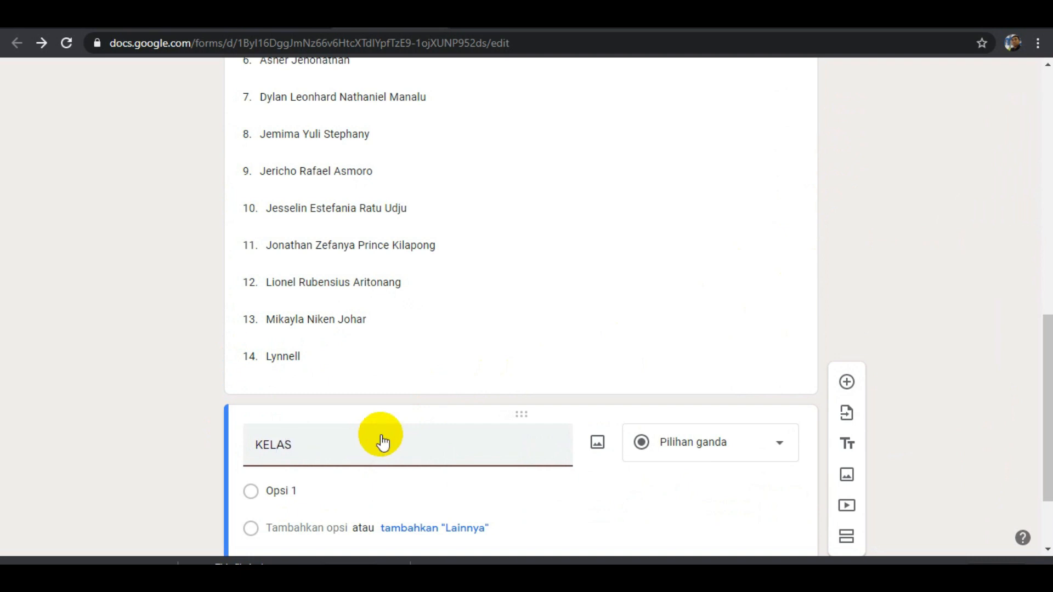
Enter "kelas 1A", "kelas 1B" and "kelas 1C" as the multiple-choice options of the KELAS question.
{"action": "scroll", "coordinate": [409, 426], "scroll_direction": "down", "scroll_amount": 2}
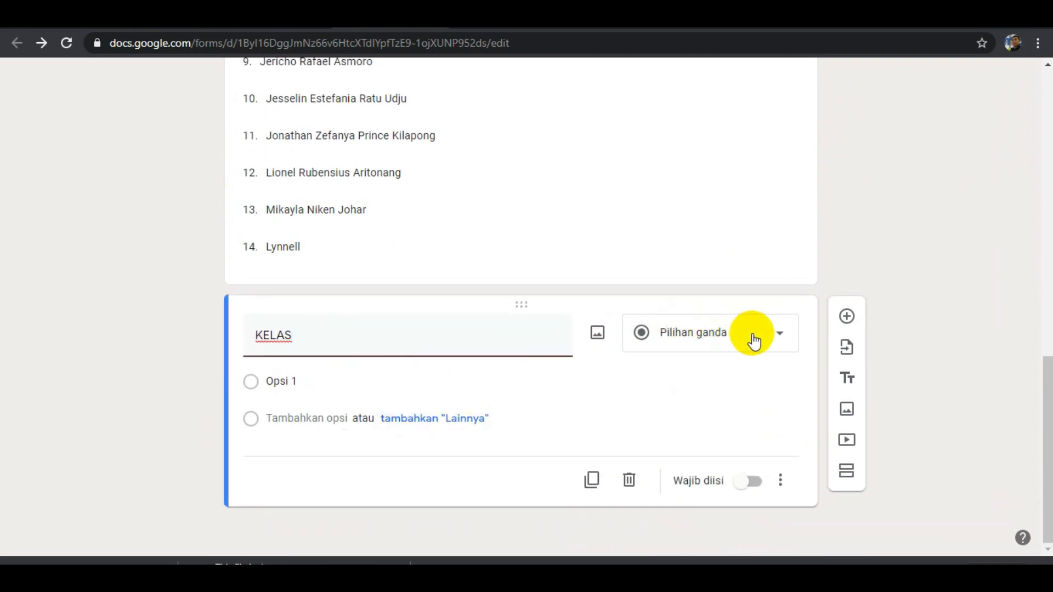
{"action": "left_click", "coordinate": [315, 378]}
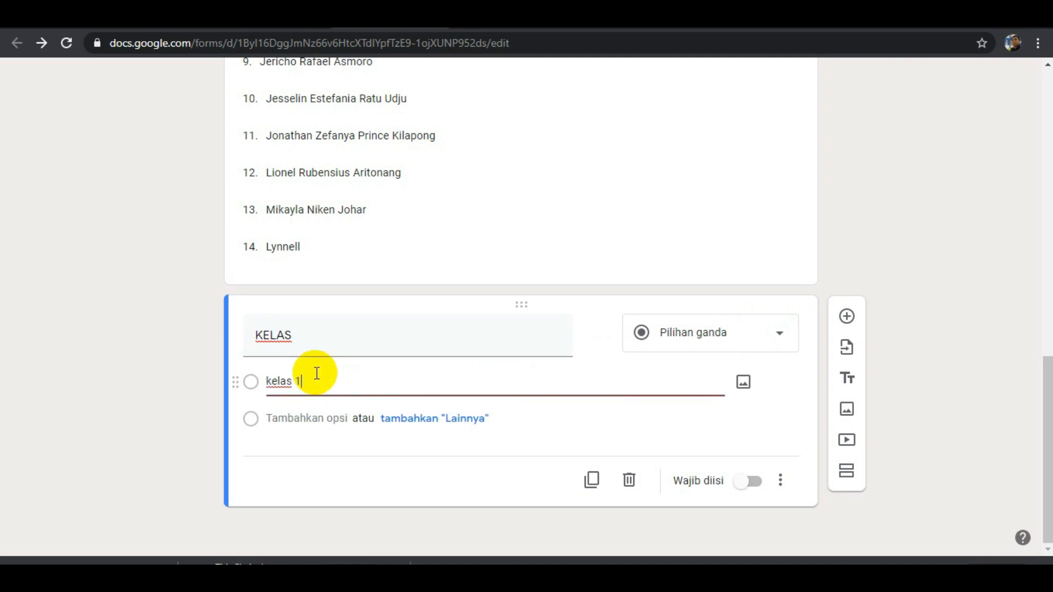
{"action": "key", "text": "Return"}
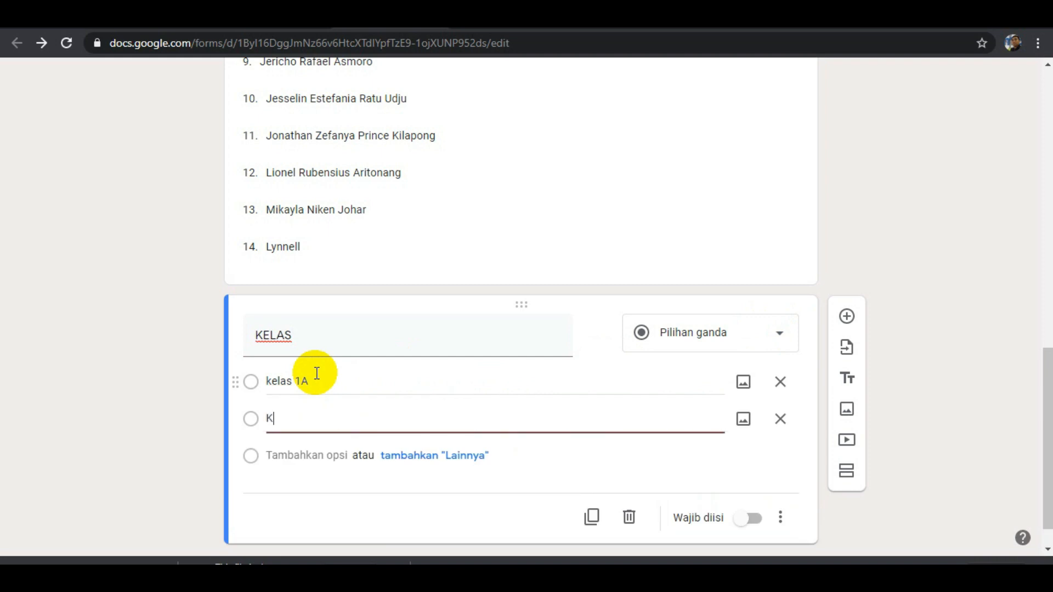
{"action": "type", "text": "kelas 1B"}
{"action": "key", "text": "Return"}
{"action": "type", "text": "kel"}
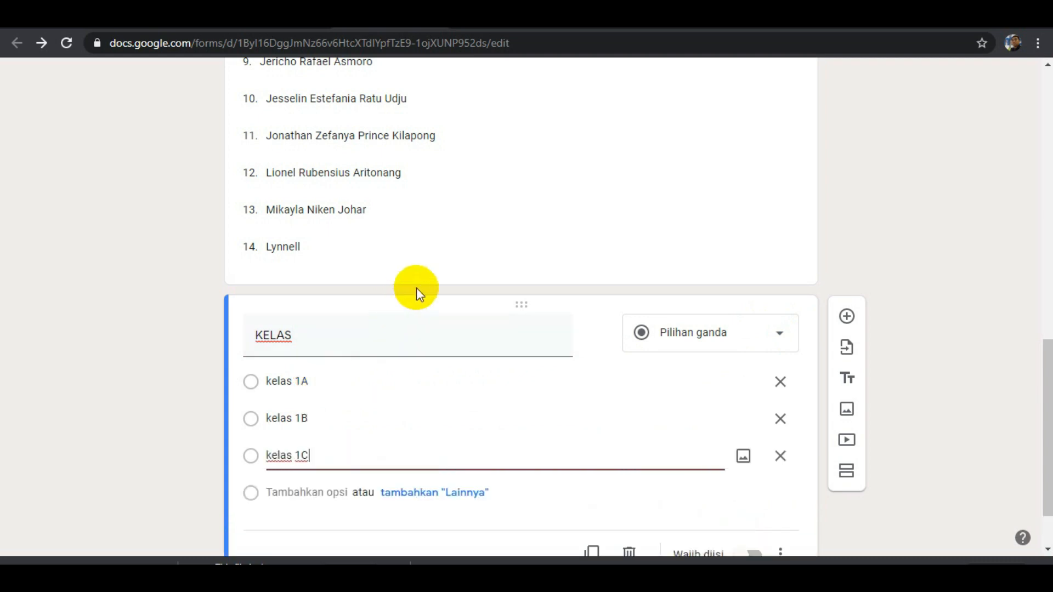
Make both the NAMA and KELAS questions required (Wajib diisi).
{"action": "left_click", "coordinate": [562, 217]}
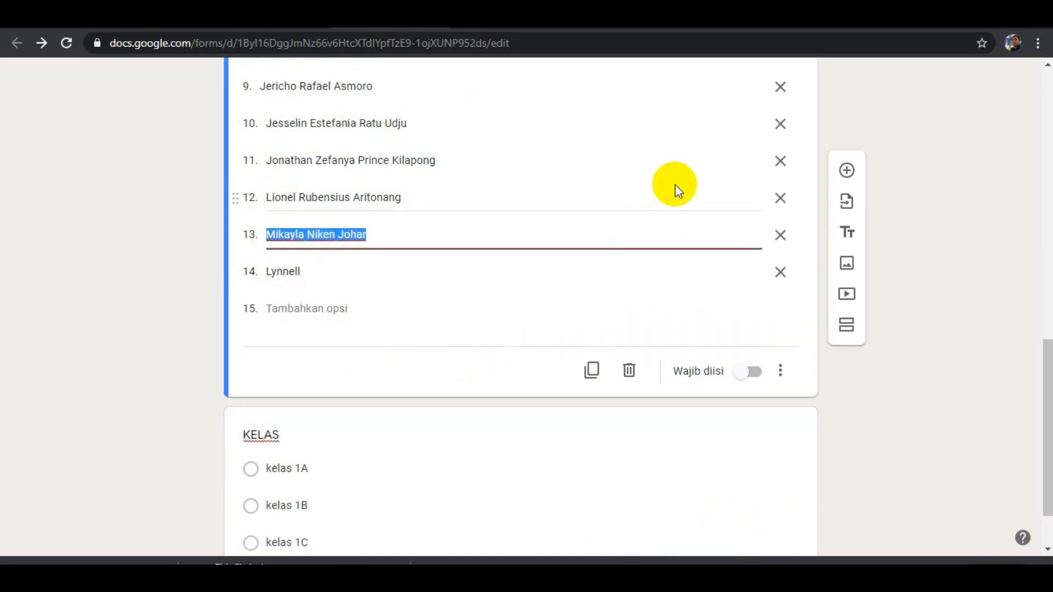
{"action": "left_click", "coordinate": [760, 384]}
{"action": "scroll", "coordinate": [731, 391], "scroll_direction": "down", "scroll_amount": 2}
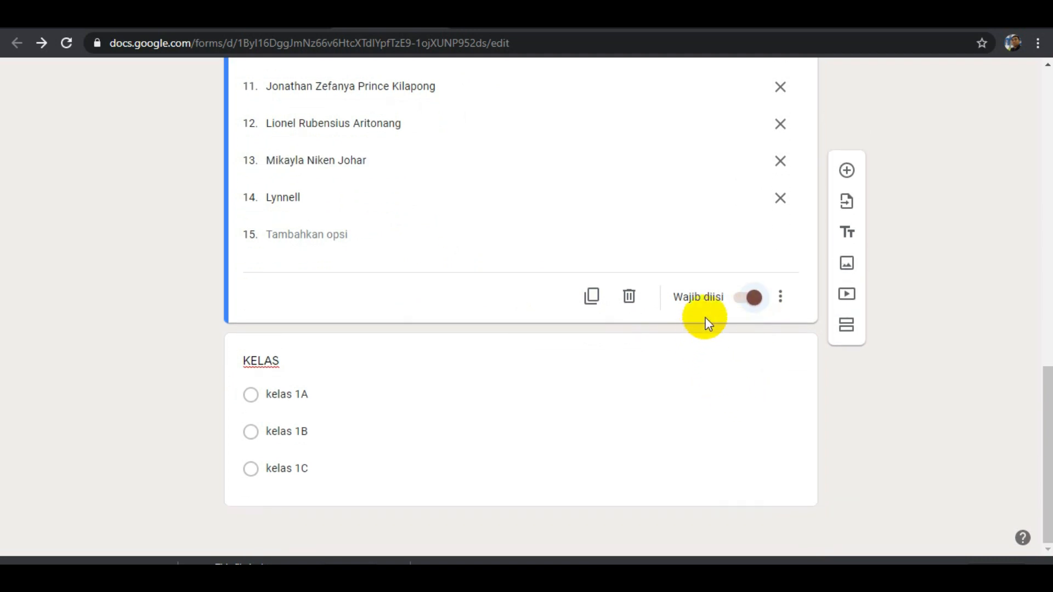
{"action": "left_click", "coordinate": [593, 405]}
{"action": "left_click", "coordinate": [751, 482]}
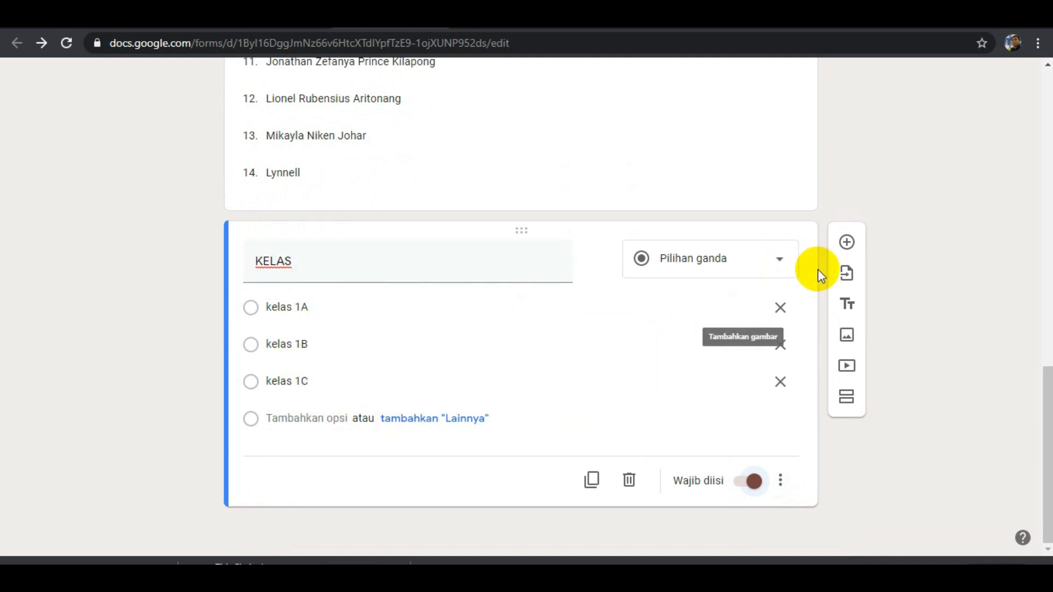
Add a question titled "NOMOR ABSEN" below KELAS with the short-answer type (Jawaban singkat).
{"action": "left_click", "coordinate": [847, 243]}
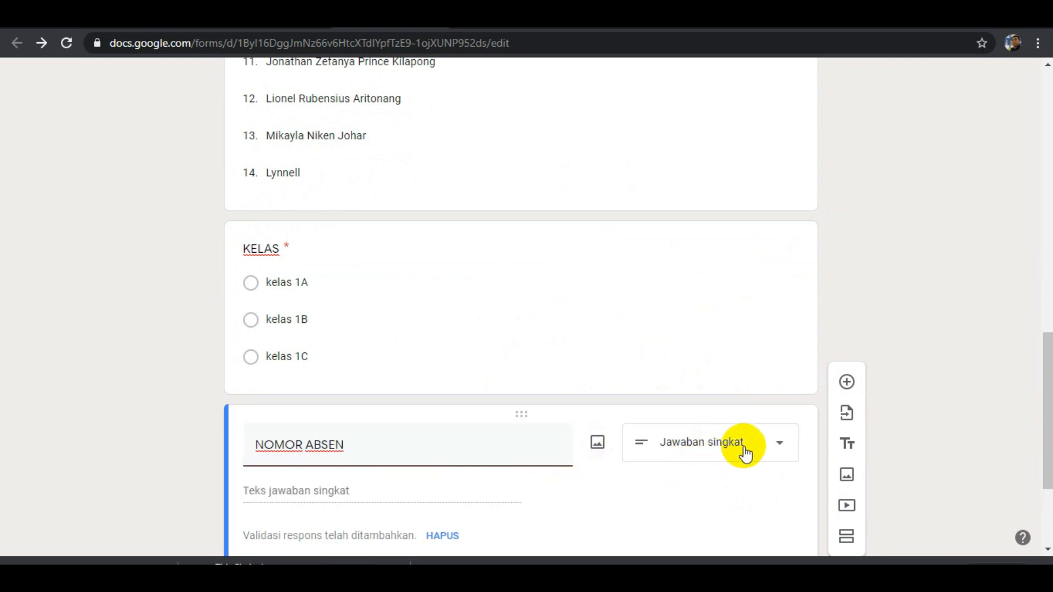
{"action": "left_click", "coordinate": [778, 451]}
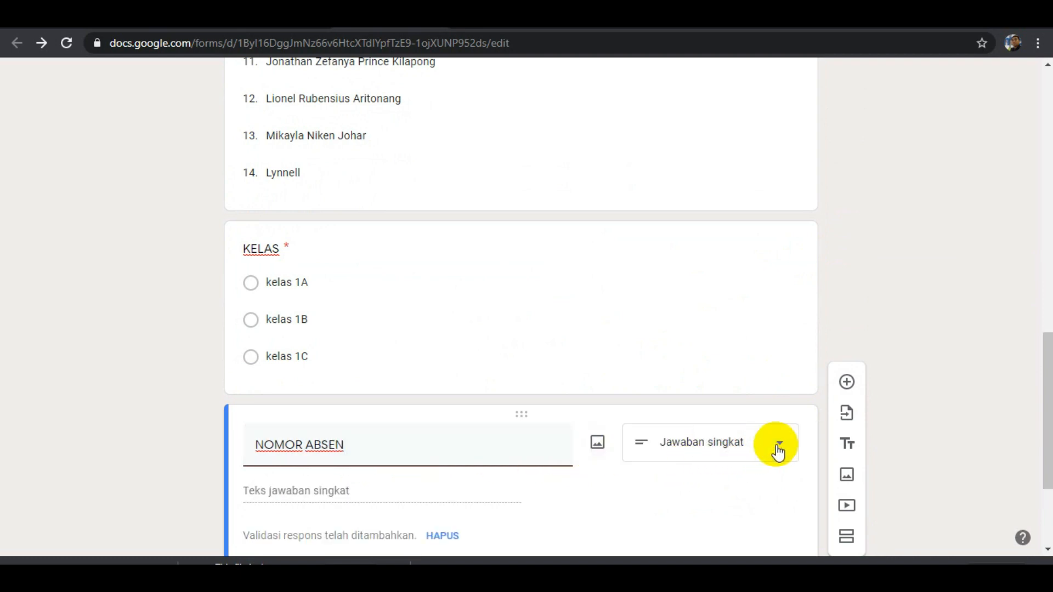
{"action": "left_click", "coordinate": [756, 107]}
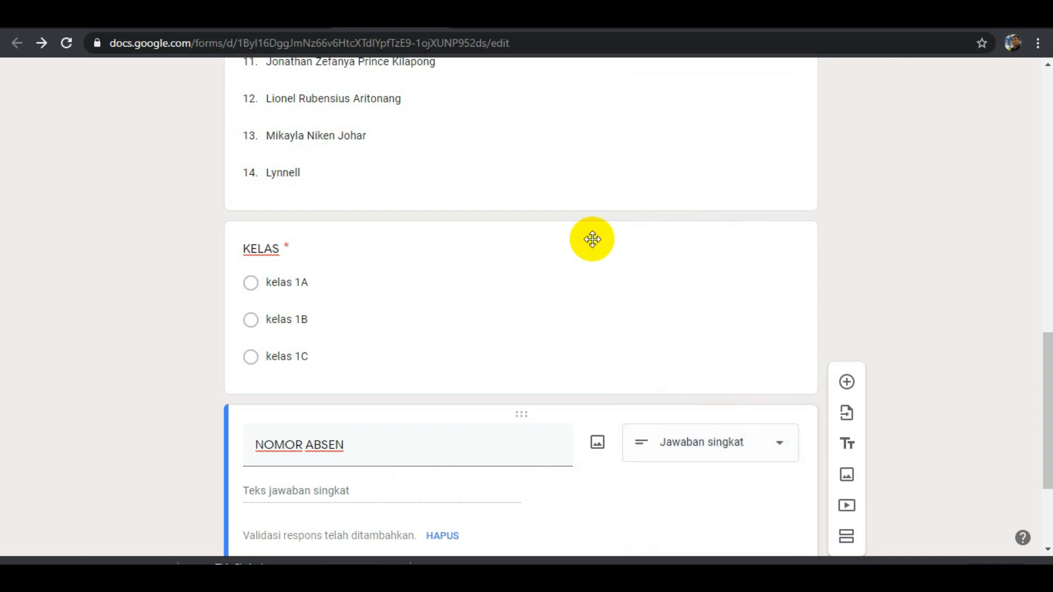
Add a date question (Tanggal) titled "TANGGAL PEMBELAJARAN" below the NOMOR ABSEN question.
{"action": "scroll", "coordinate": [552, 336], "scroll_direction": "down", "scroll_amount": 3}
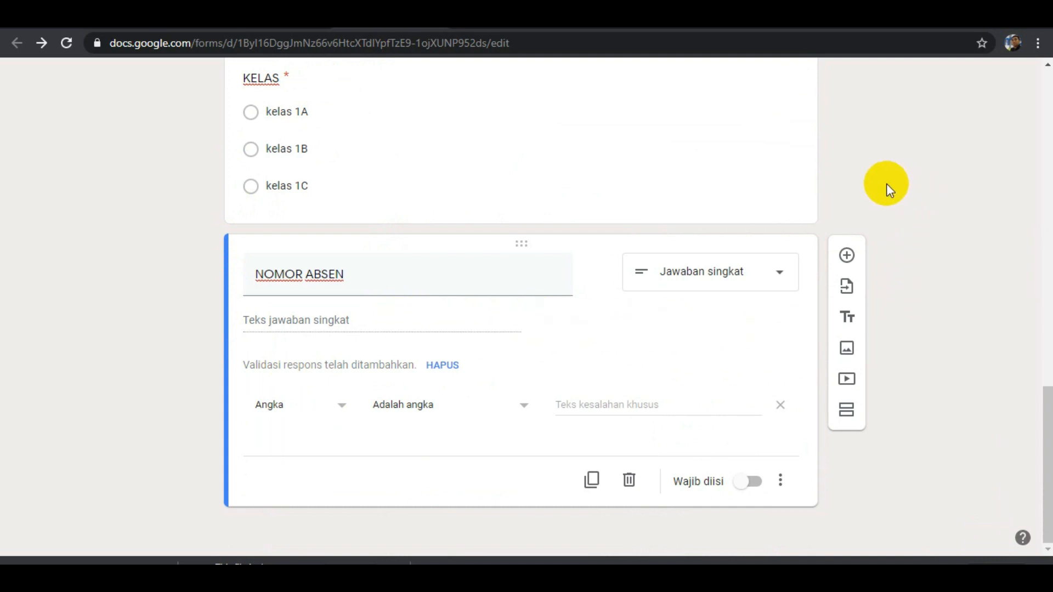
{"action": "left_click", "coordinate": [849, 262]}
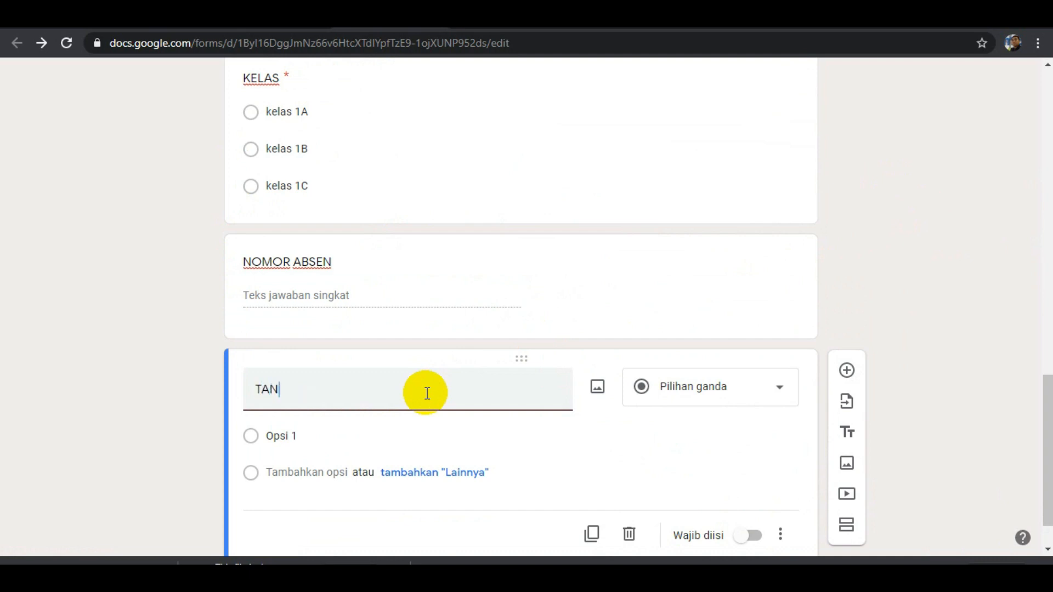
{"action": "type", "text": "TANGGAL PEN"}
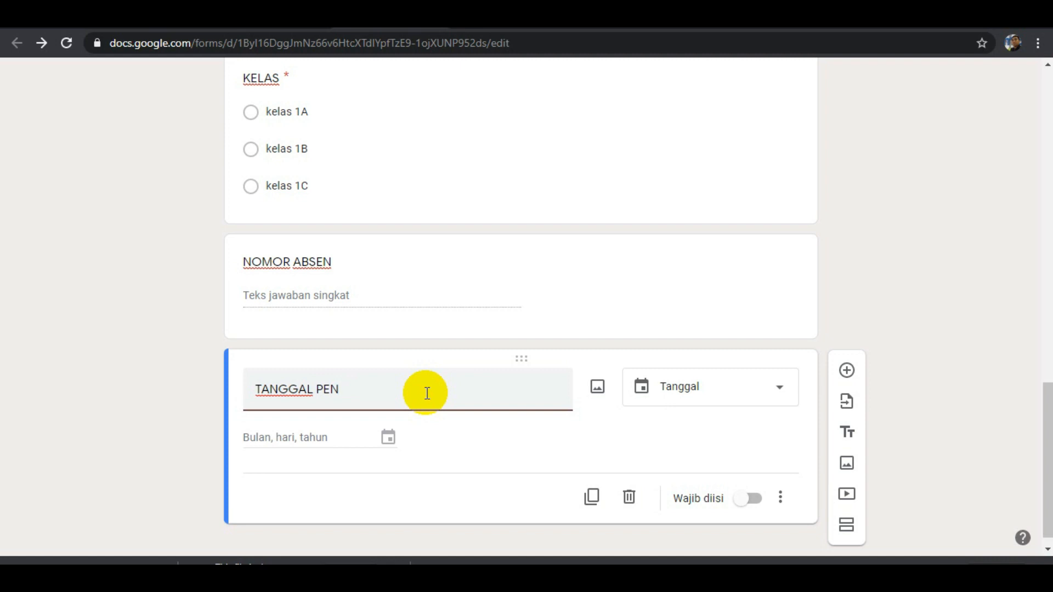
{"action": "type", "text": "ARA"}
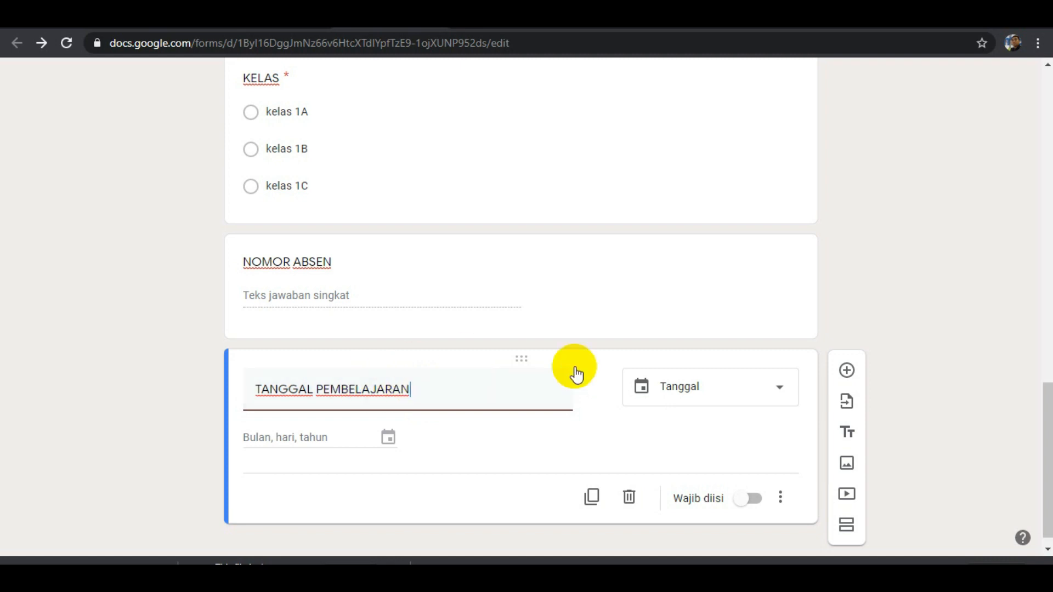
{"action": "left_click", "coordinate": [781, 393]}
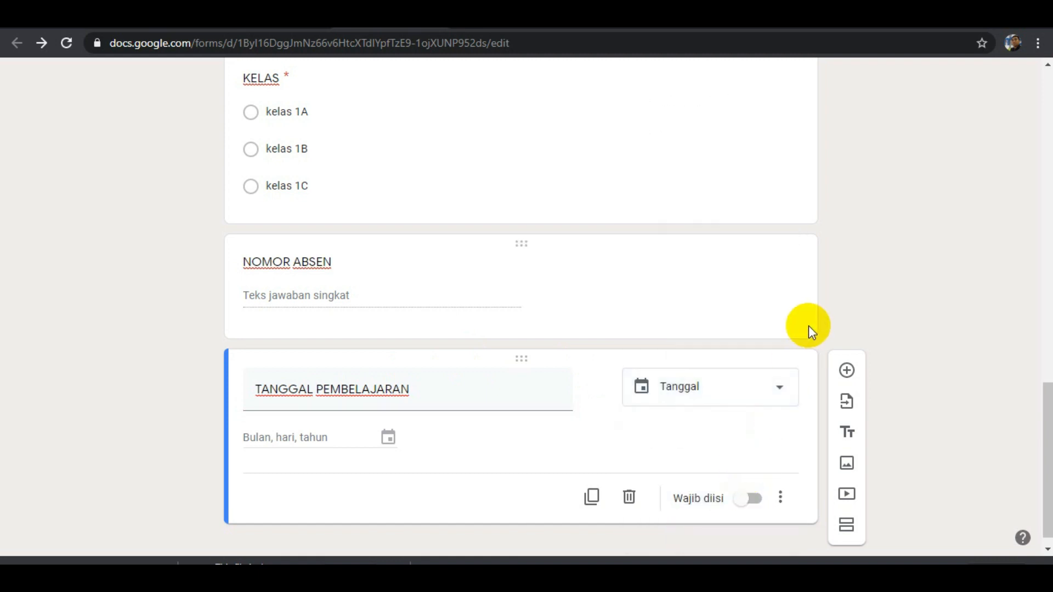
Make both the TANGGAL PEMBELAJARAN and NOMOR ABSEN questions required (Wajib diisi).
{"action": "left_click", "coordinate": [754, 500]}
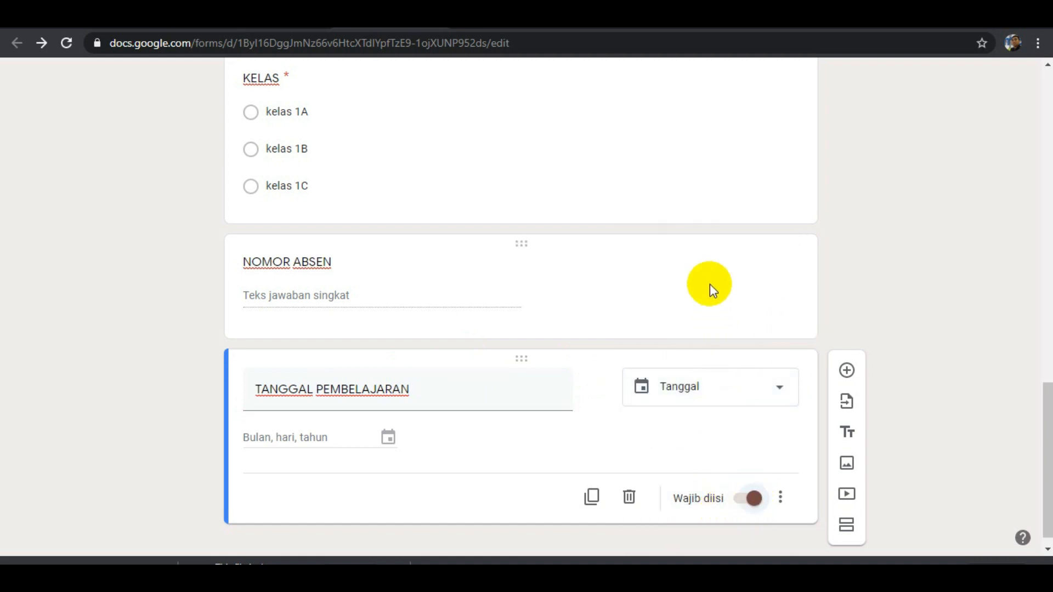
{"action": "left_click", "coordinate": [710, 286]}
{"action": "left_click", "coordinate": [752, 483]}
{"action": "scroll", "coordinate": [753, 487], "scroll_direction": "down", "scroll_amount": 2}
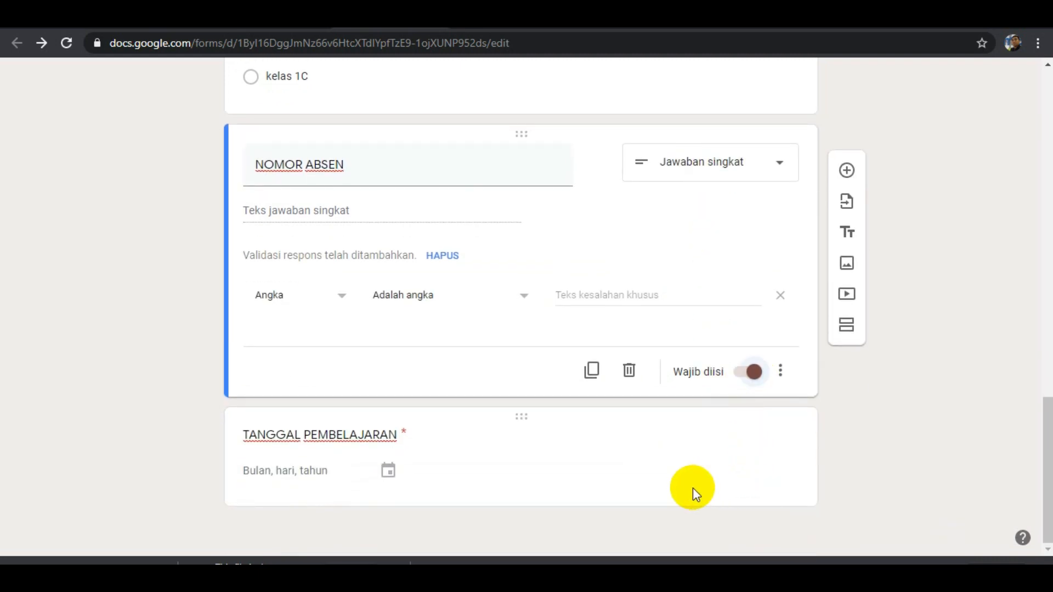
Preview the form as a respondent and look through its header, its questions and the NAMA choices.
{"action": "scroll", "coordinate": [692, 488], "scroll_direction": "up", "scroll_amount": 10}
{"action": "scroll", "coordinate": [693, 489], "scroll_direction": "up", "scroll_amount": 5}
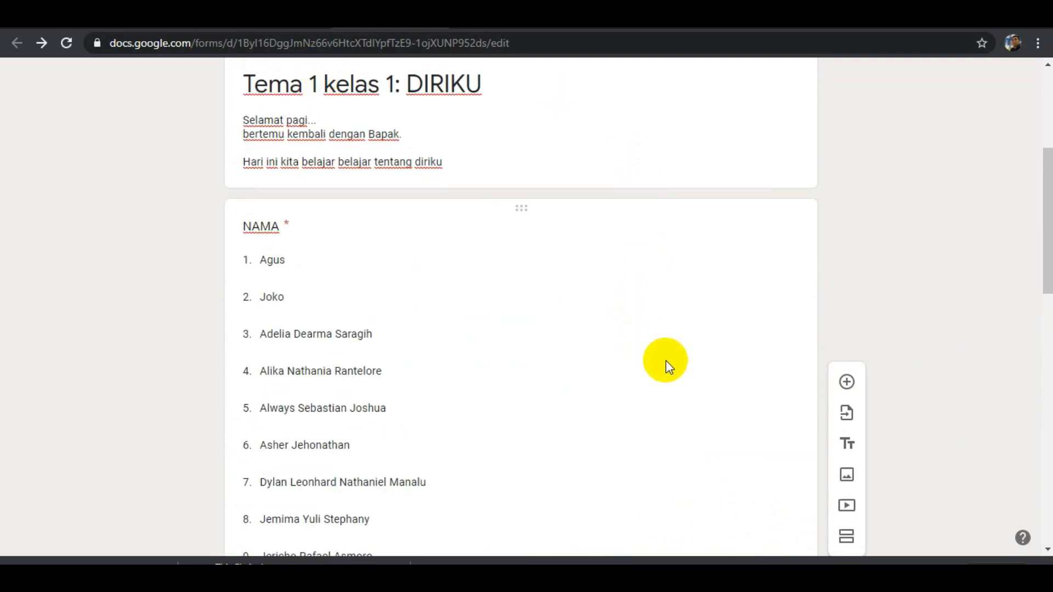
{"action": "scroll", "coordinate": [670, 373], "scroll_direction": "down", "scroll_amount": 10}
{"action": "scroll", "coordinate": [670, 393], "scroll_direction": "down", "scroll_amount": 6}
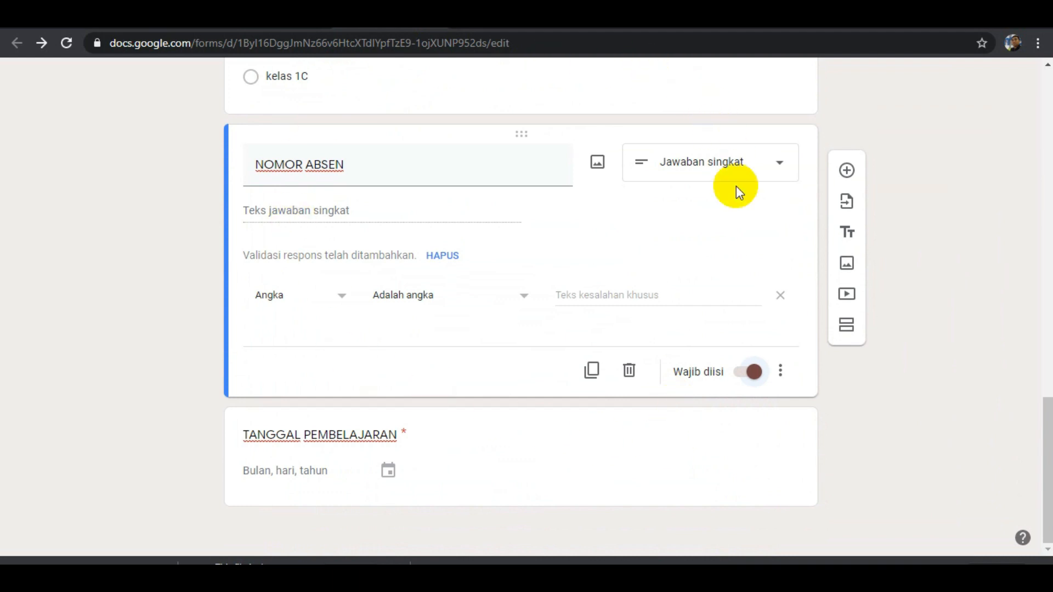
{"action": "scroll", "coordinate": [732, 318], "scroll_direction": "up", "scroll_amount": 18}
{"action": "scroll", "coordinate": [735, 285], "scroll_direction": "up", "scroll_amount": 2}
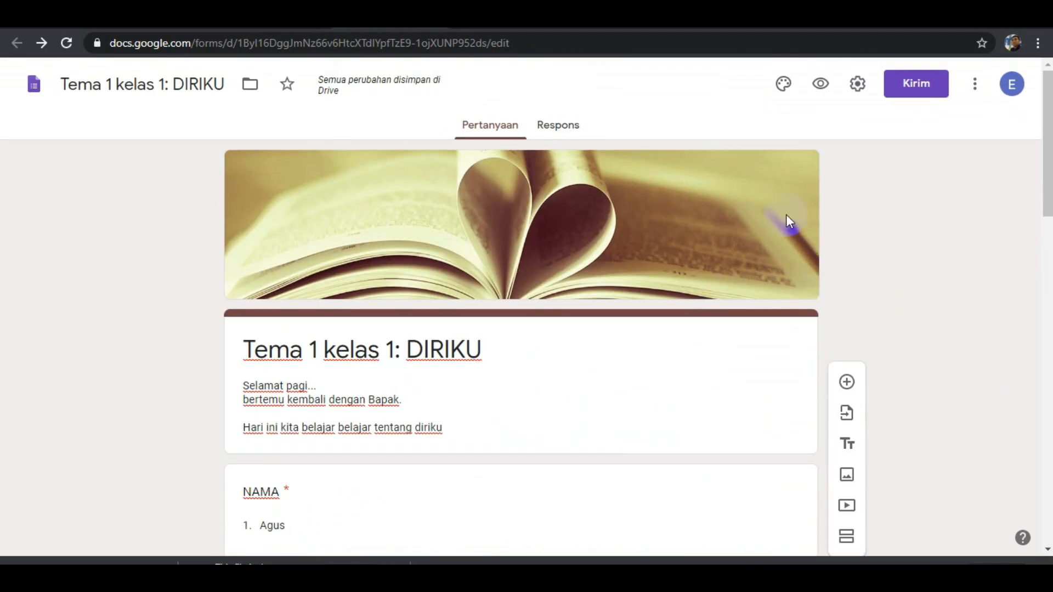
{"action": "left_click", "coordinate": [821, 86]}
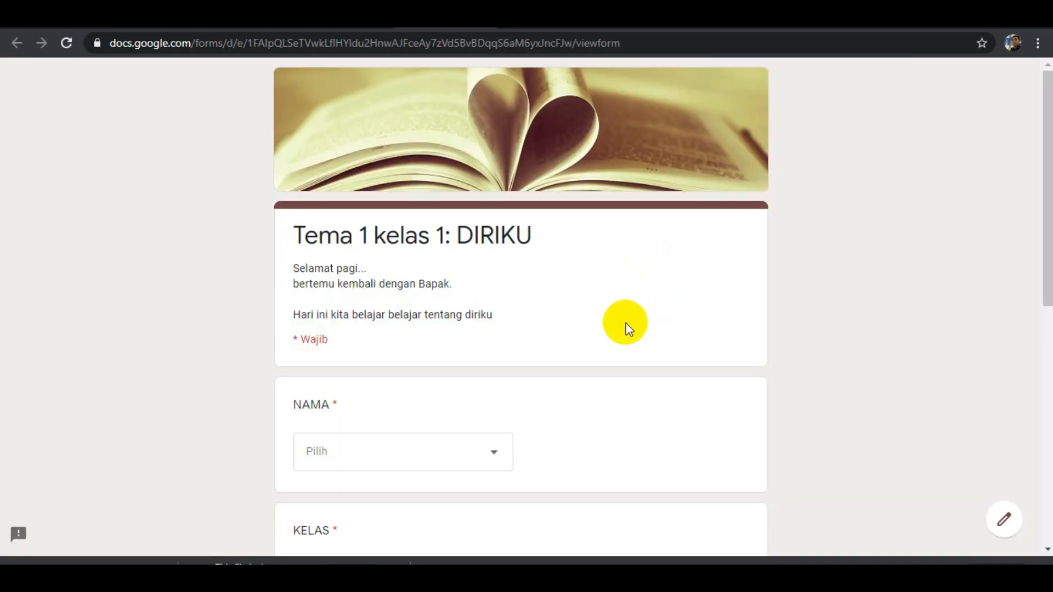
{"action": "scroll", "coordinate": [625, 326], "scroll_direction": "down", "scroll_amount": 3}
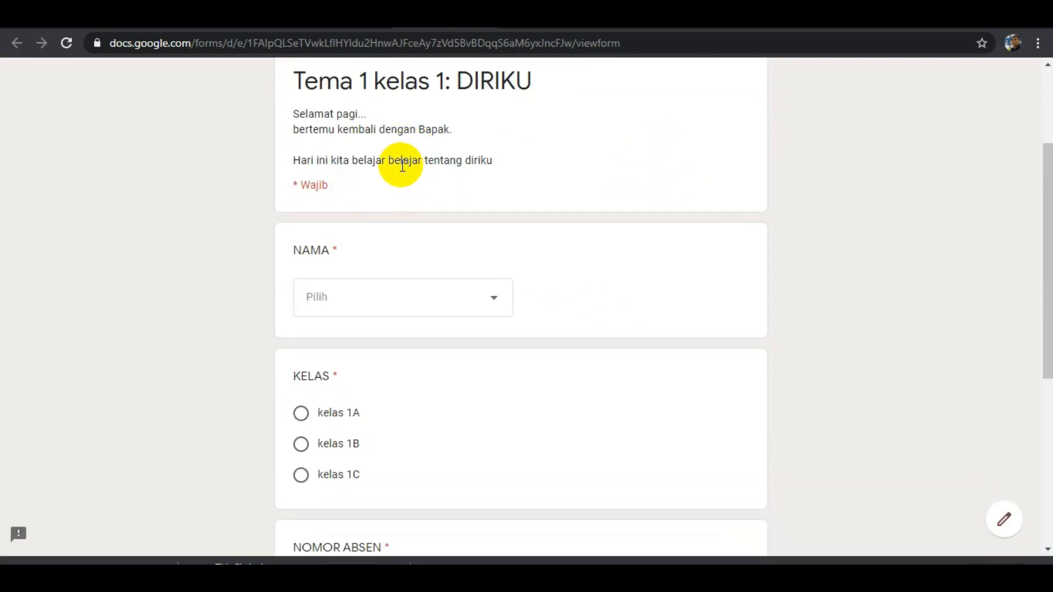
{"action": "scroll", "coordinate": [472, 212], "scroll_direction": "down", "scroll_amount": 3}
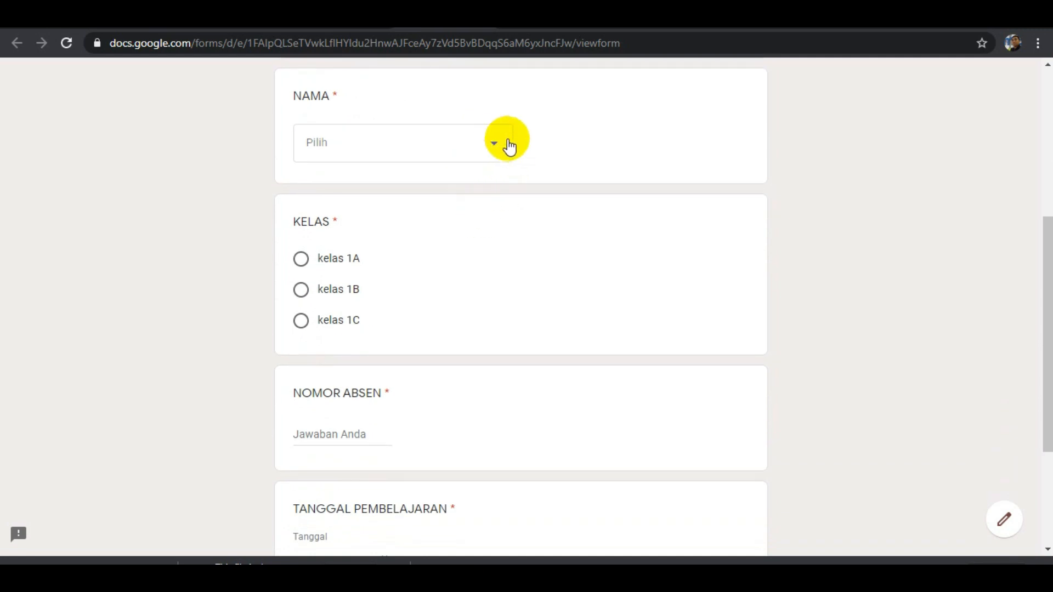
{"action": "left_click", "coordinate": [497, 142]}
{"action": "left_click", "coordinate": [883, 156]}
{"action": "scroll", "coordinate": [404, 264], "scroll_direction": "down", "scroll_amount": 1}
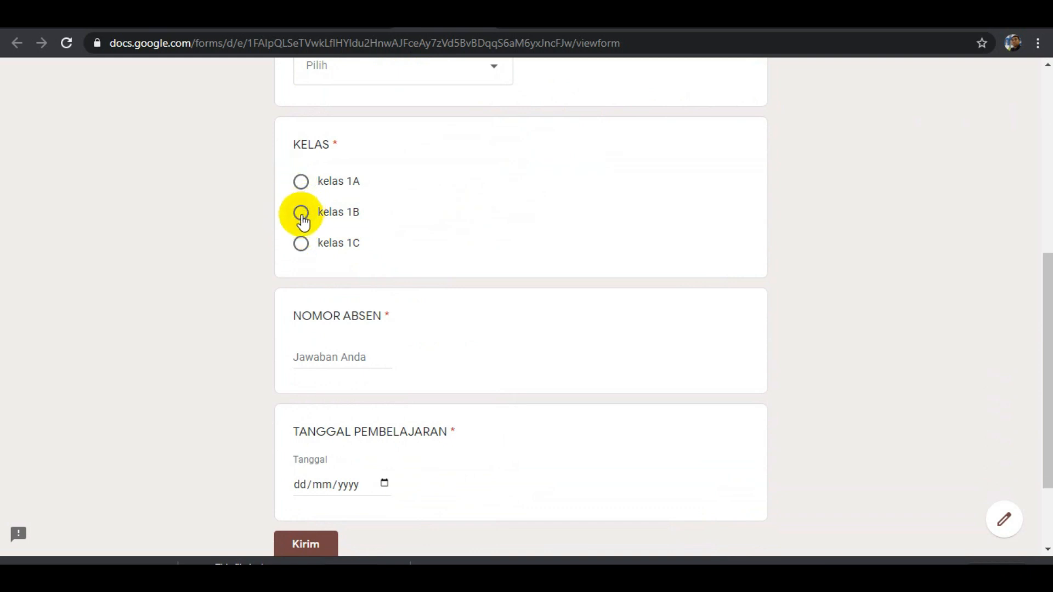
Try out the previewed form by choosing kelas 1A, entering 13 as NOMOR ABSEN and picking 08/07/2020 as TANGGAL PEMBELAJARAN.
{"action": "left_click", "coordinate": [301, 182]}
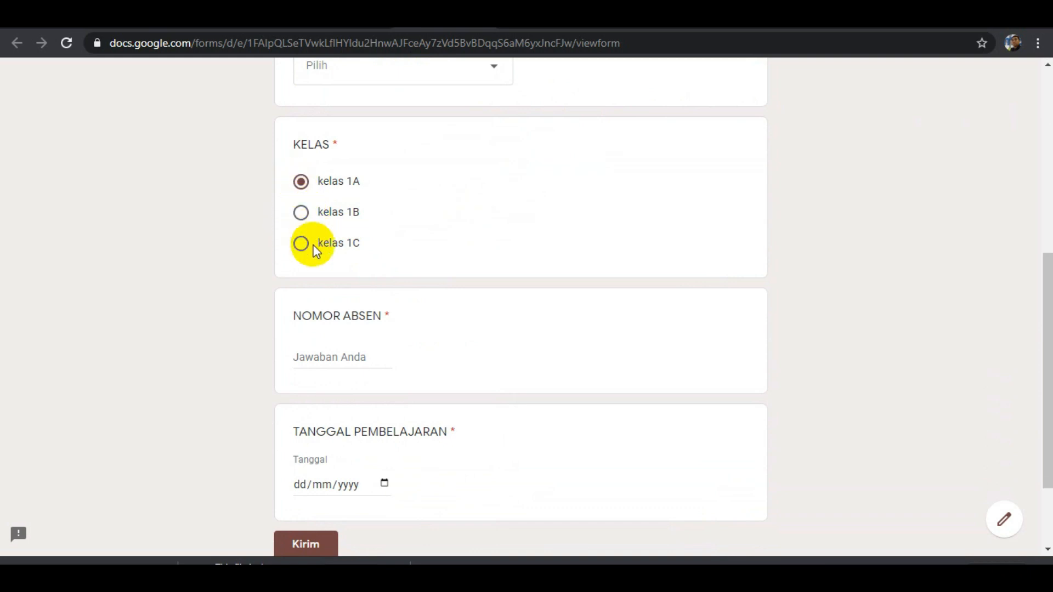
{"action": "left_click", "coordinate": [325, 360]}
{"action": "type", "text": "13"}
{"action": "scroll", "coordinate": [383, 386], "scroll_direction": "down", "scroll_amount": 2}
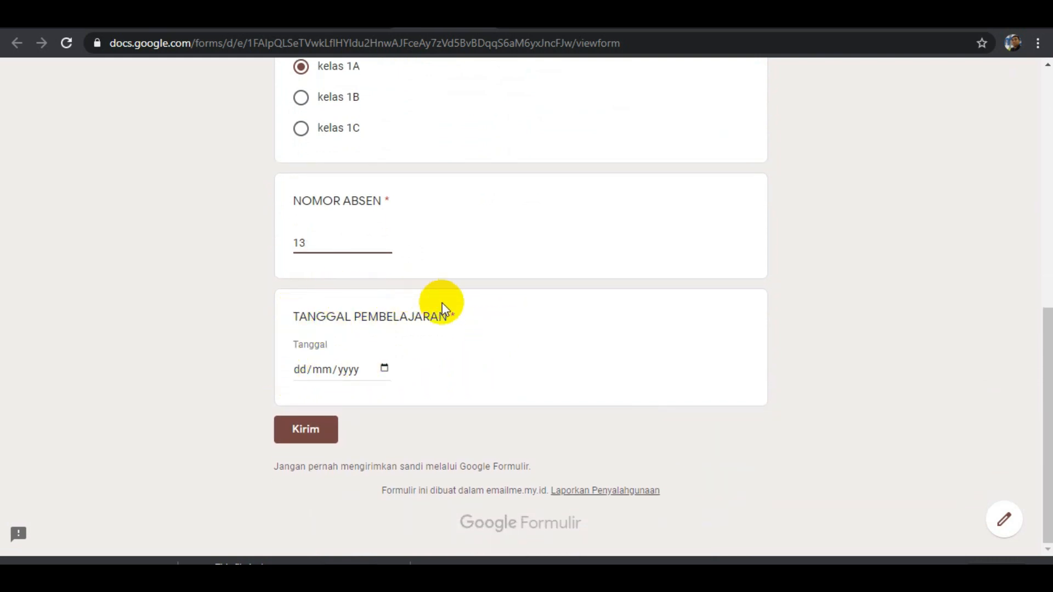
{"action": "left_click", "coordinate": [385, 369]}
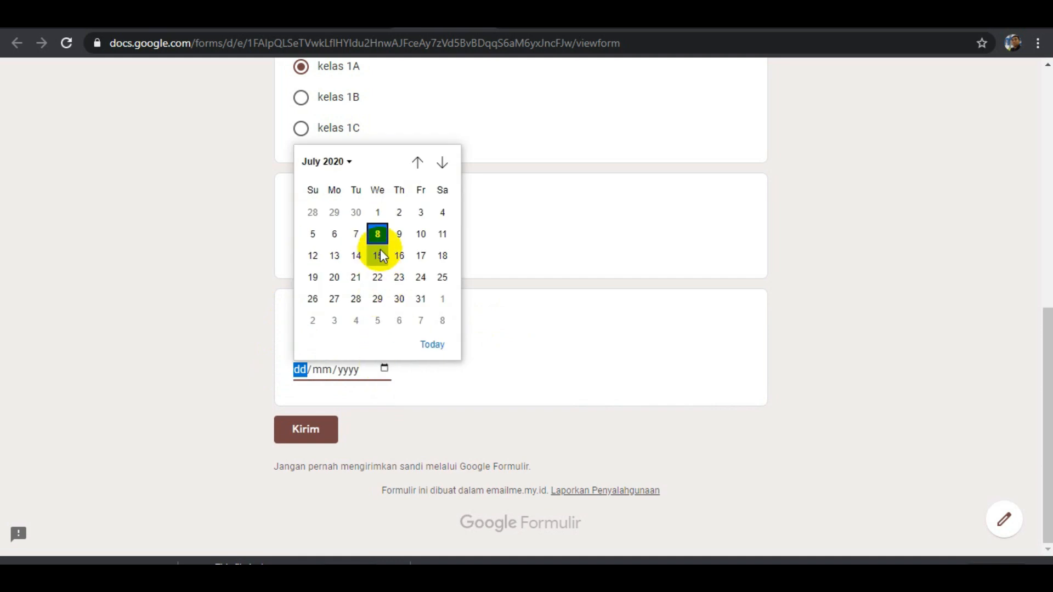
{"action": "left_click", "coordinate": [378, 234]}
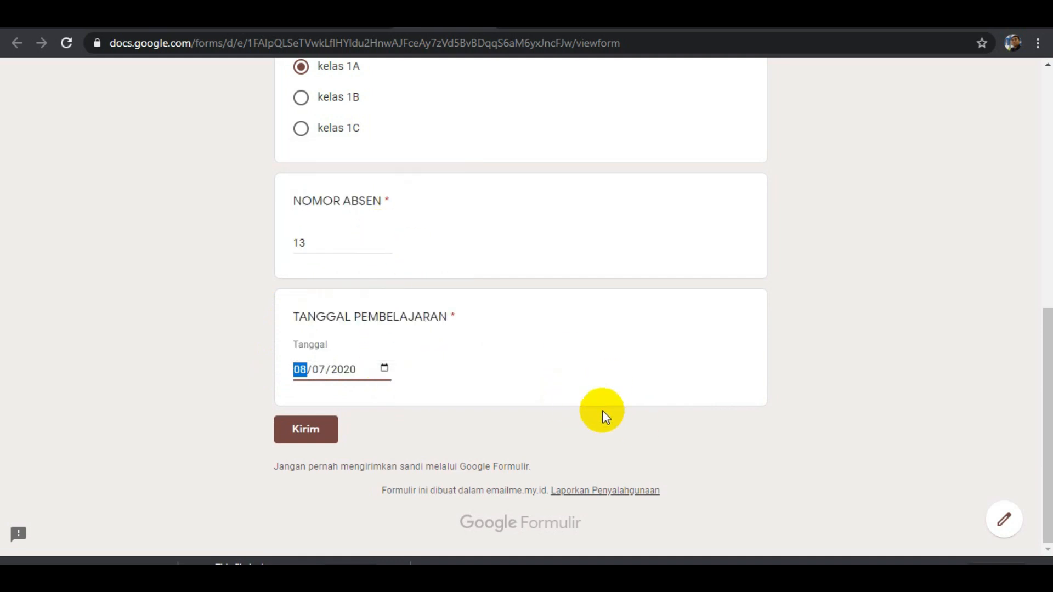
Review the trial answers and close the preview without submitting them, returning to the form editor.
{"action": "scroll", "coordinate": [516, 342], "scroll_direction": "up", "scroll_amount": 9}
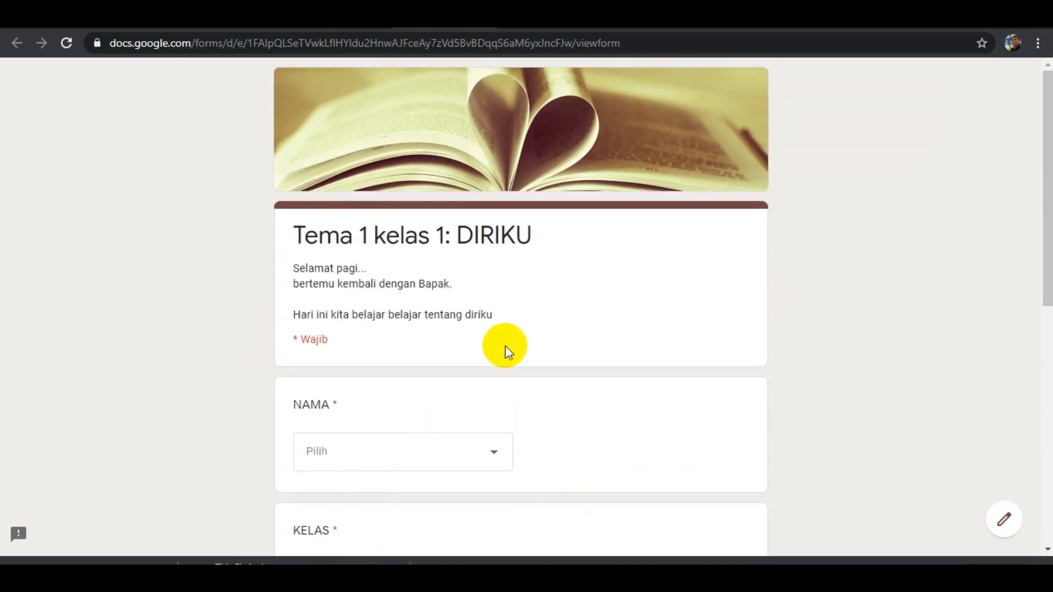
{"action": "scroll", "coordinate": [492, 359], "scroll_direction": "down", "scroll_amount": 6}
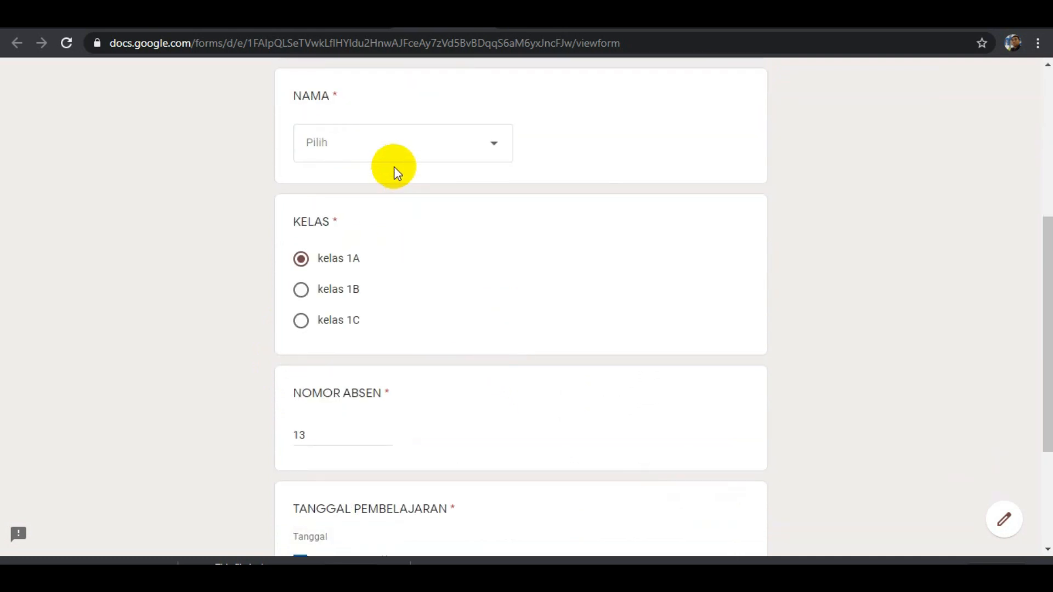
{"action": "left_click", "coordinate": [485, 16]}
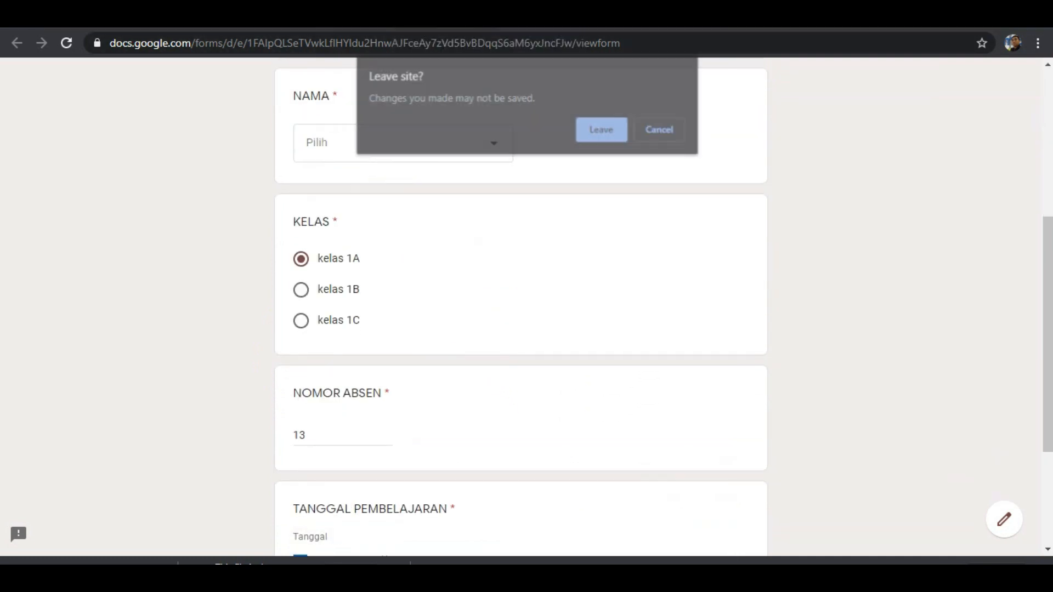
{"action": "left_click", "coordinate": [604, 130]}
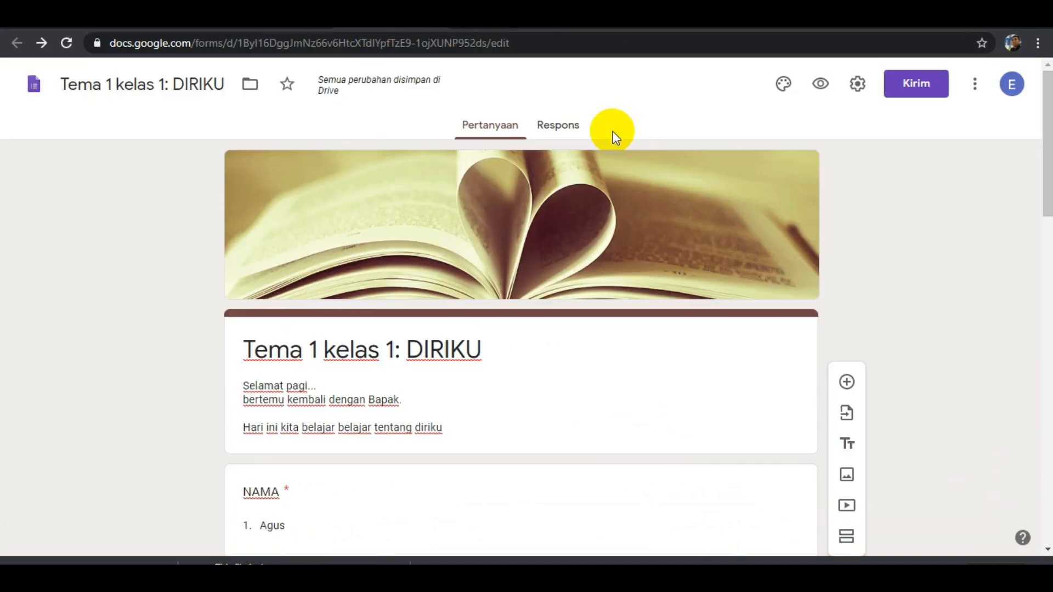
Add a new section to the form after the TANGGAL PEMBELAJARAN question.
{"action": "scroll", "coordinate": [597, 348], "scroll_direction": "down", "scroll_amount": 10}
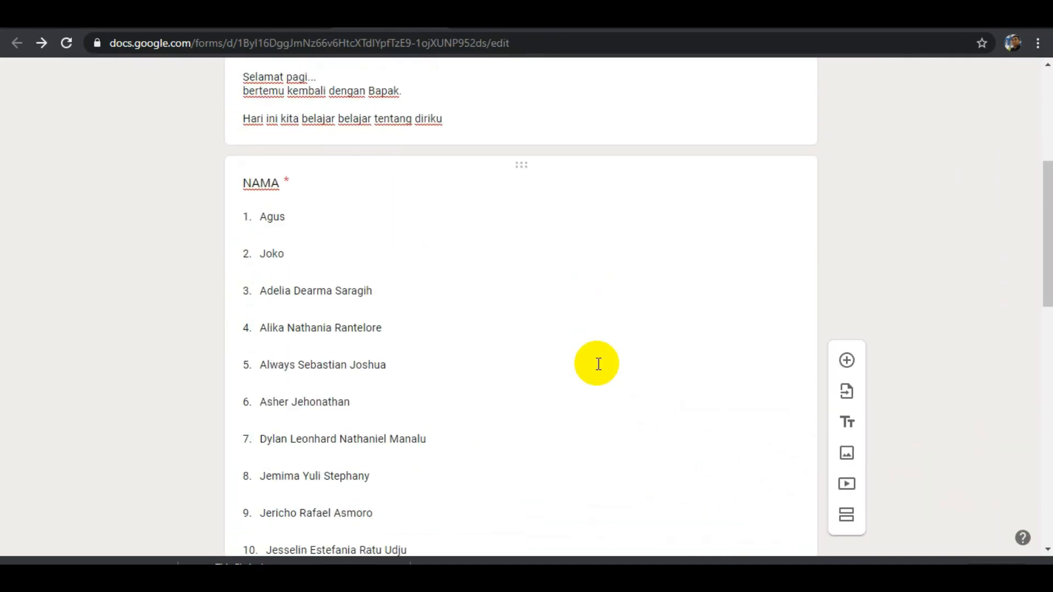
{"action": "scroll", "coordinate": [597, 366], "scroll_direction": "down", "scroll_amount": 10}
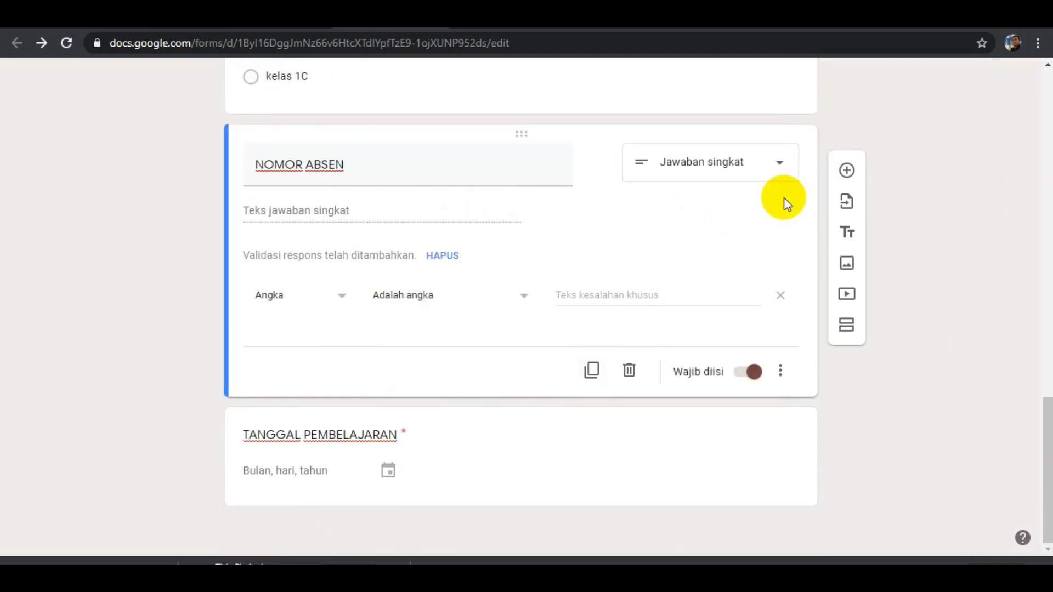
{"action": "scroll", "coordinate": [674, 227], "scroll_direction": "up", "scroll_amount": 4}
{"action": "scroll", "coordinate": [673, 227], "scroll_direction": "up", "scroll_amount": 15}
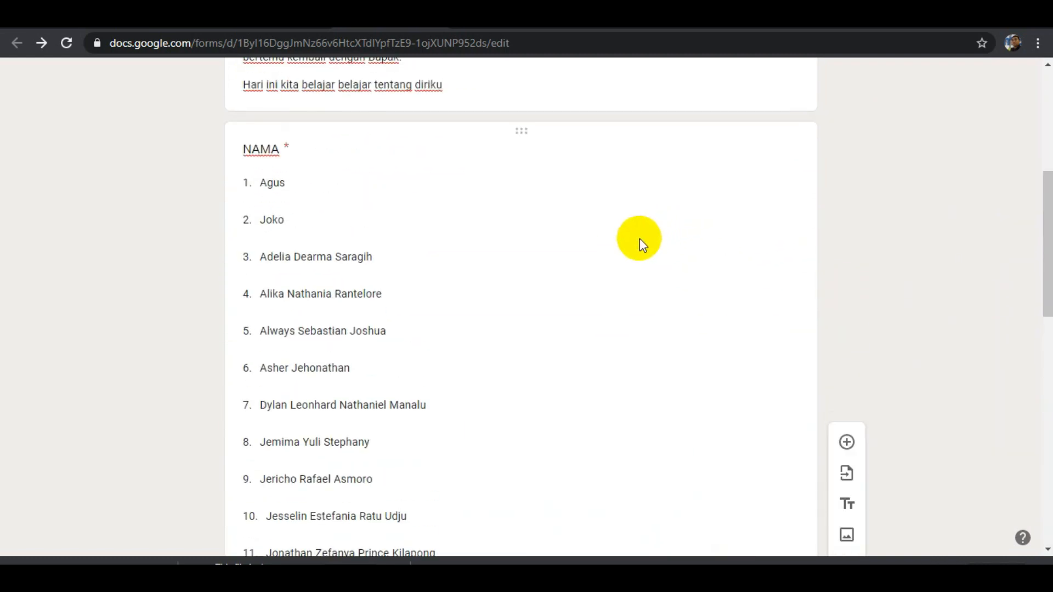
{"action": "scroll", "coordinate": [635, 244], "scroll_direction": "down", "scroll_amount": 10}
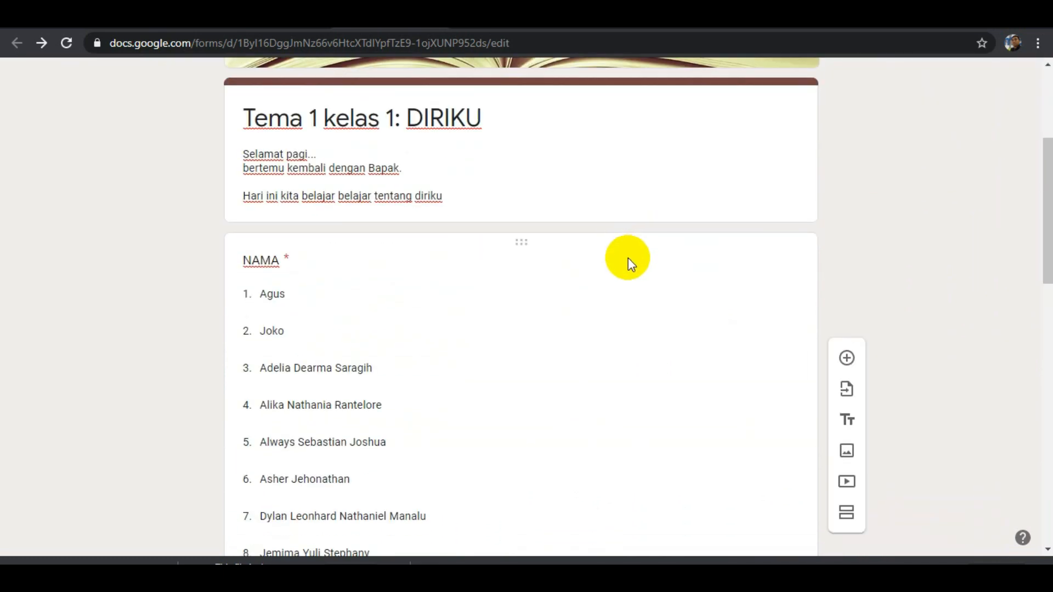
{"action": "scroll", "coordinate": [627, 265], "scroll_direction": "down", "scroll_amount": 10}
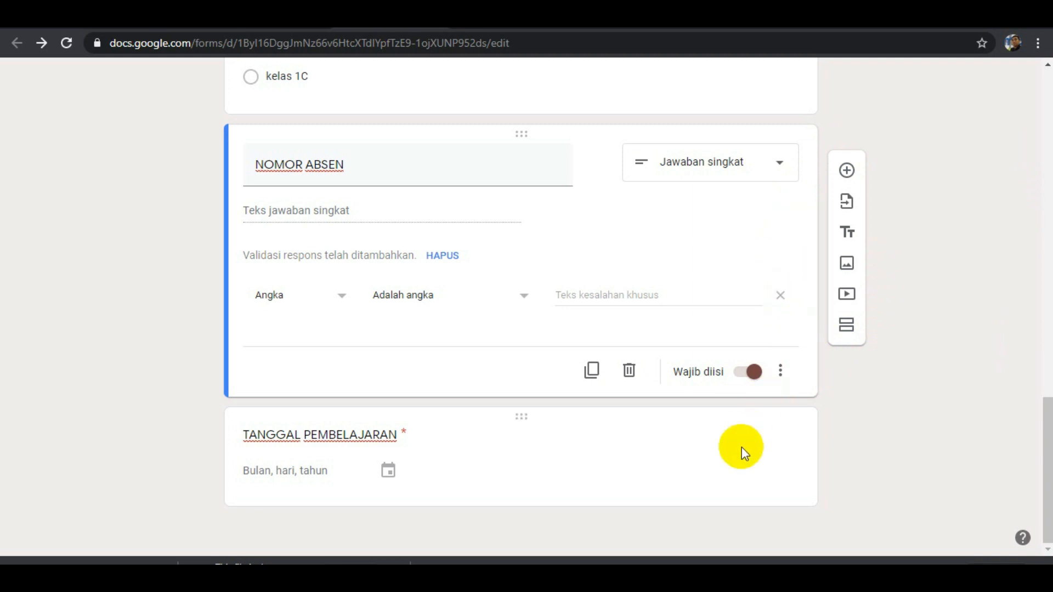
{"action": "left_click", "coordinate": [761, 442]}
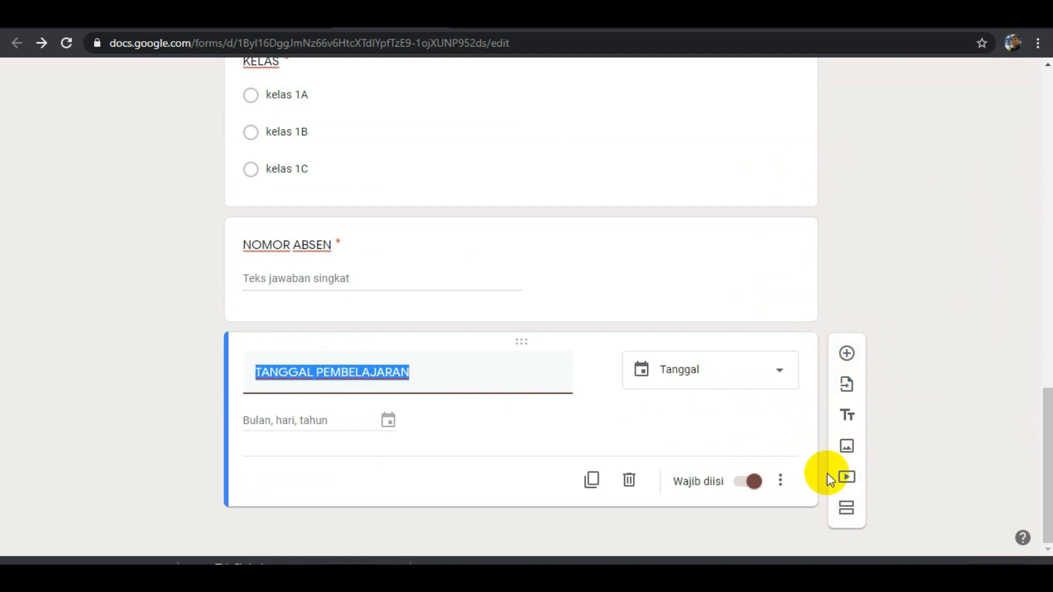
{"action": "left_click", "coordinate": [844, 515]}
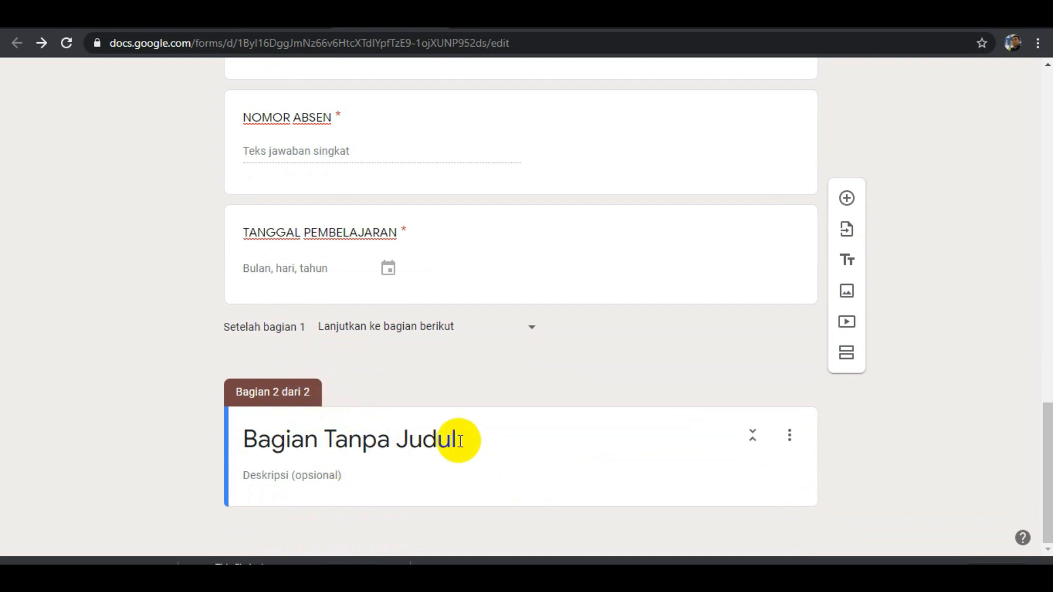
Title the second section "TEMA 1 KELAS 1:DIRIKU".
{"action": "left_click", "coordinate": [460, 440]}
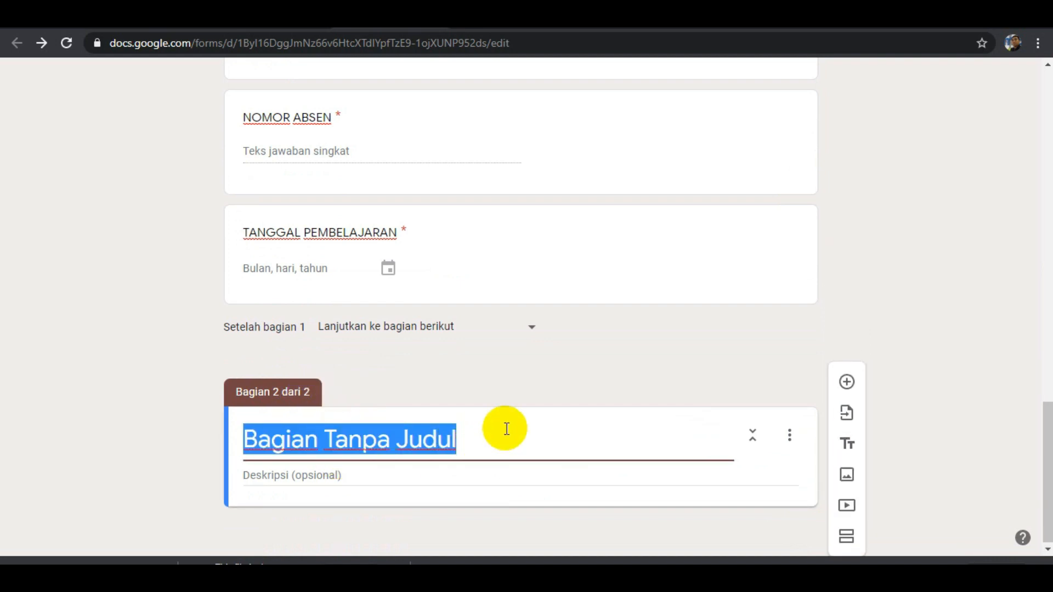
{"action": "type", "text": "TEM"}
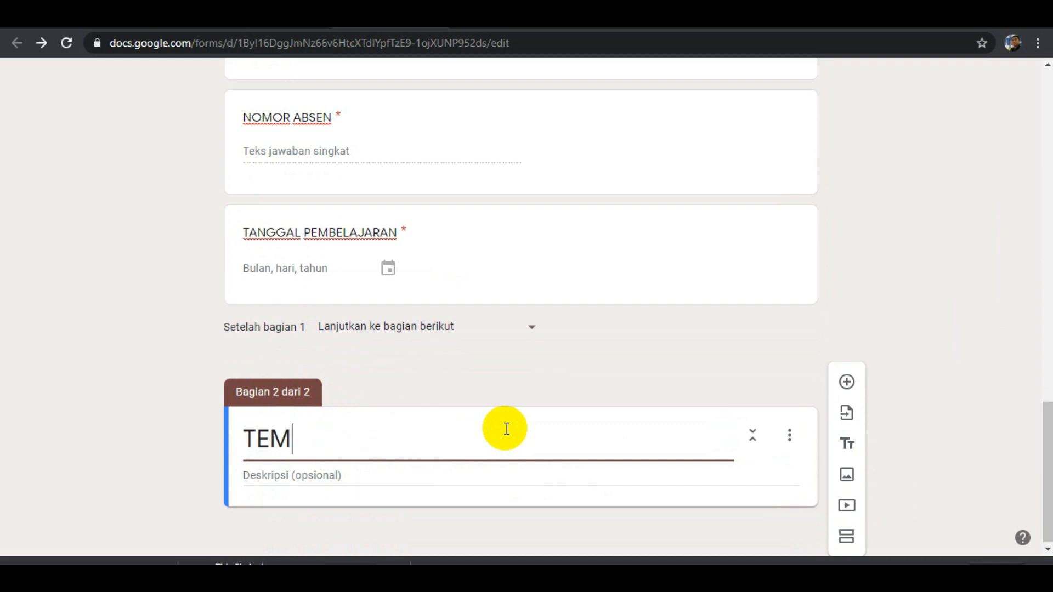
{"action": "type", "text": "A 1 KELAS 1"}
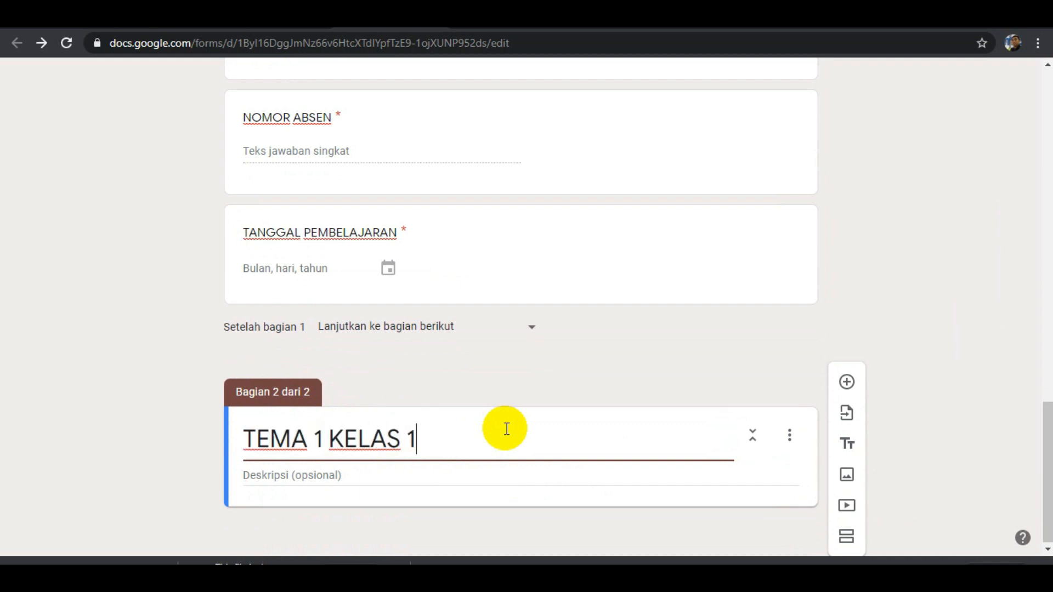
{"action": "type", "text": ":DIRIKU"}
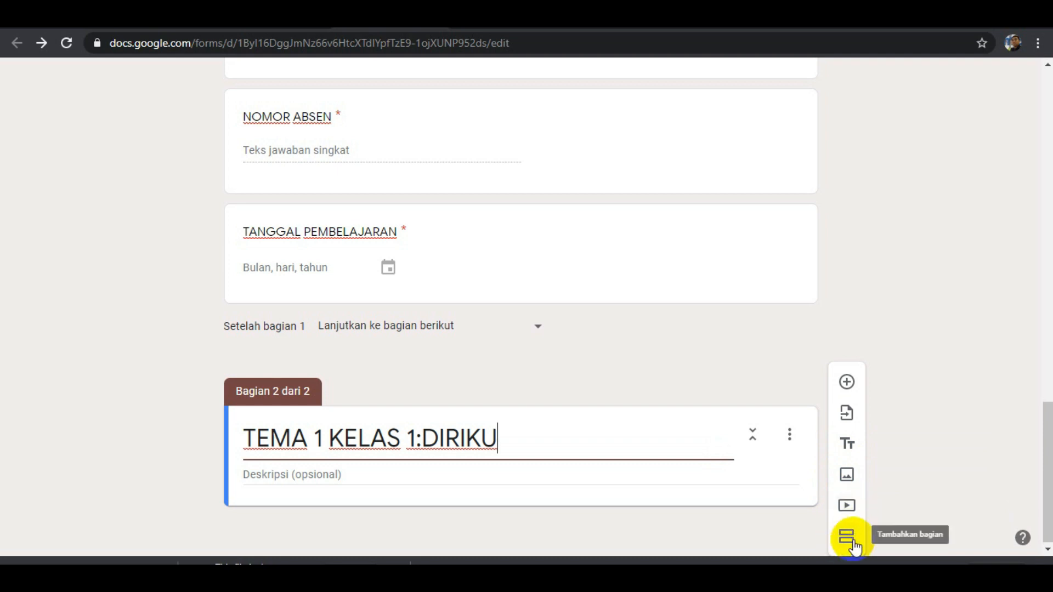
Add a title-and-description block to section 2 and begin its title with "Sebelumnya, silakan ananda membaca buku tema 1 Pelajaran 1.".
{"action": "left_click", "coordinate": [849, 446]}
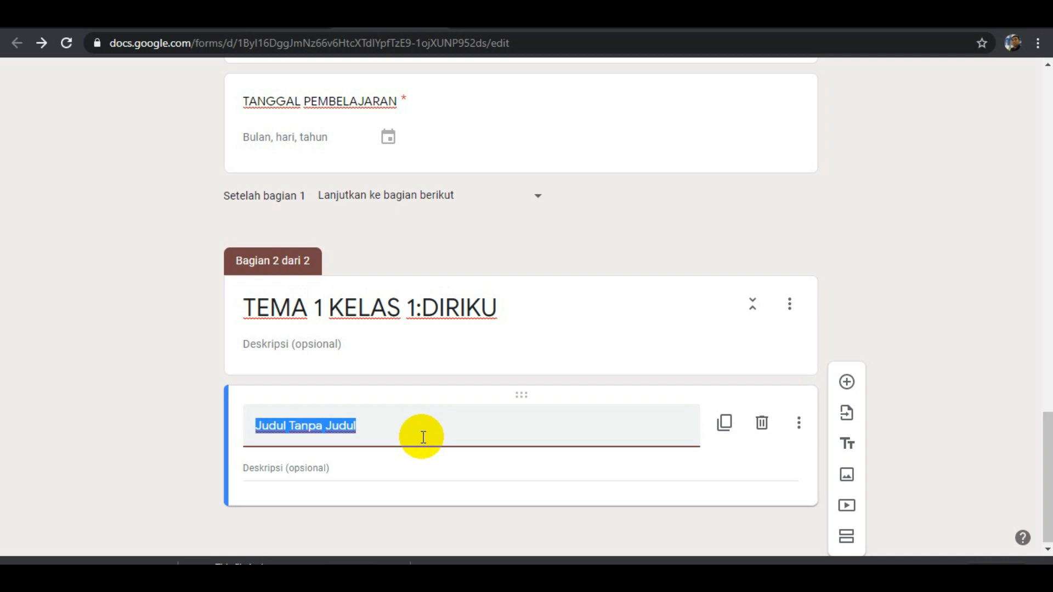
{"action": "type", "text": "Sebelum"}
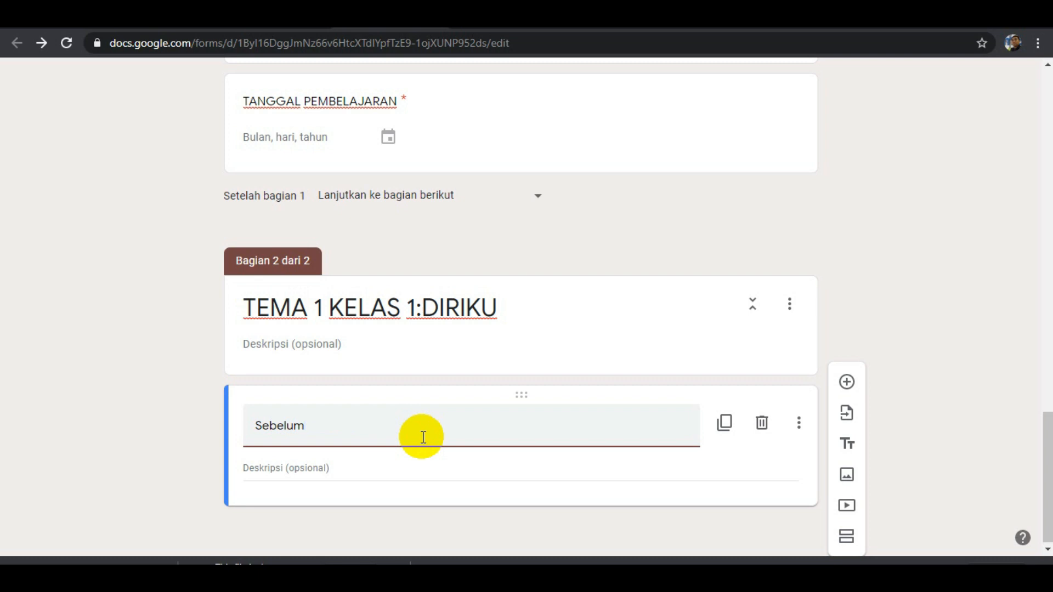
{"action": "type", "text": "nya, silakan ananda me"}
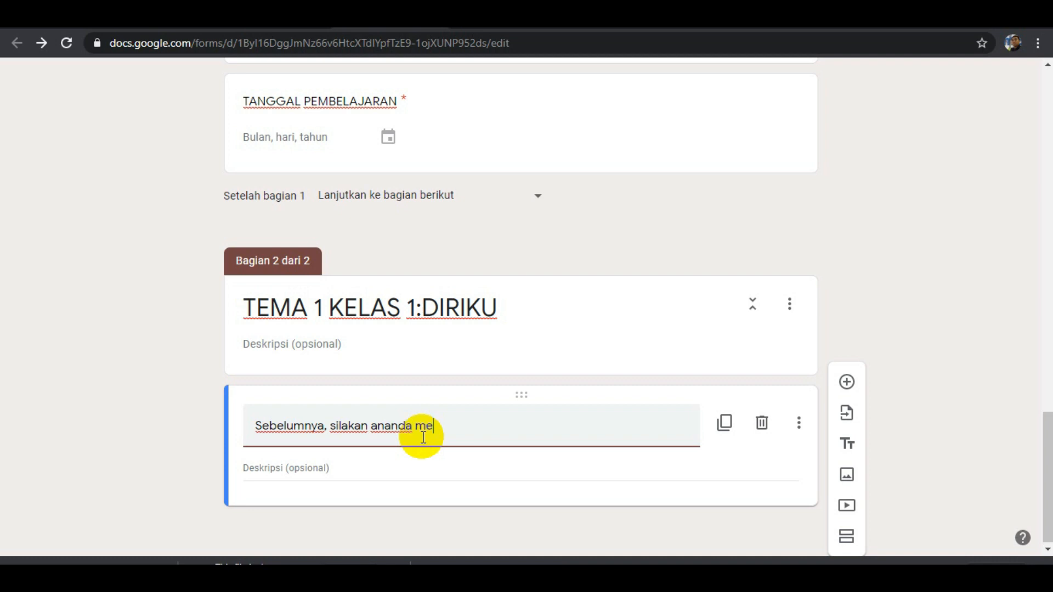
{"action": "type", "text": "mbaca buku tema 1 Pel"}
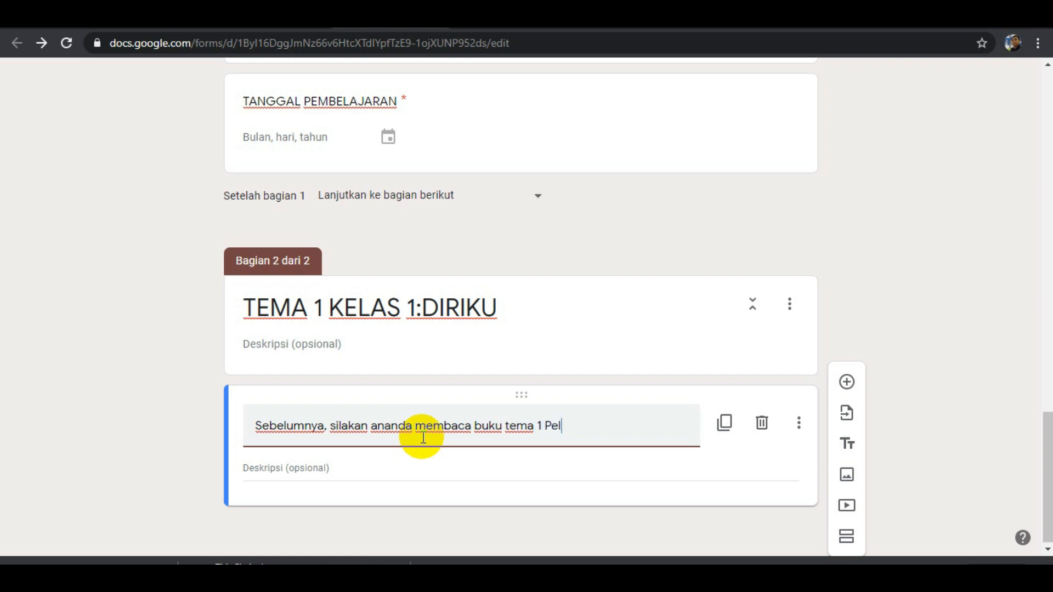
{"action": "type", "text": "ajaran 1."}
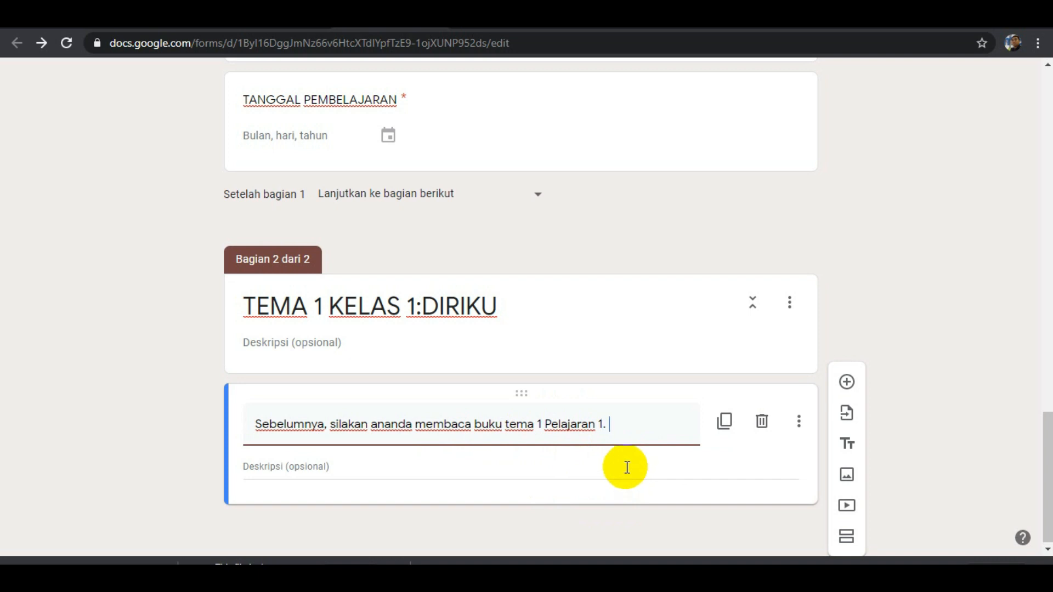
Continue the block's title with the sentence "Jika ananda belum memiliki buku, silakan klik link berikut:".
{"action": "type", "text": "a a"}
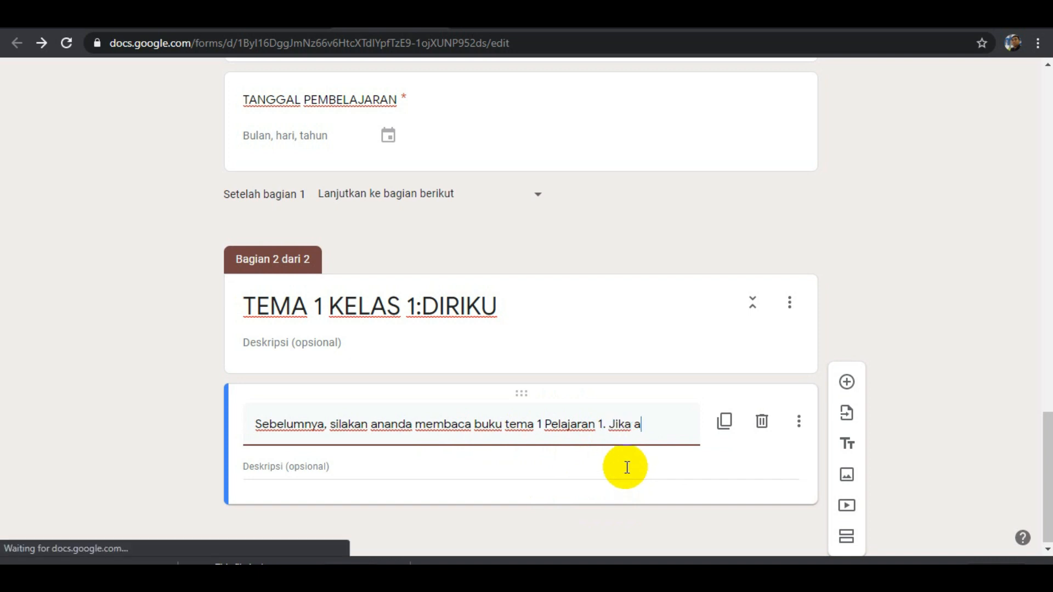
{"action": "type", "text": "nan"}
{"action": "type", "text": "da"}
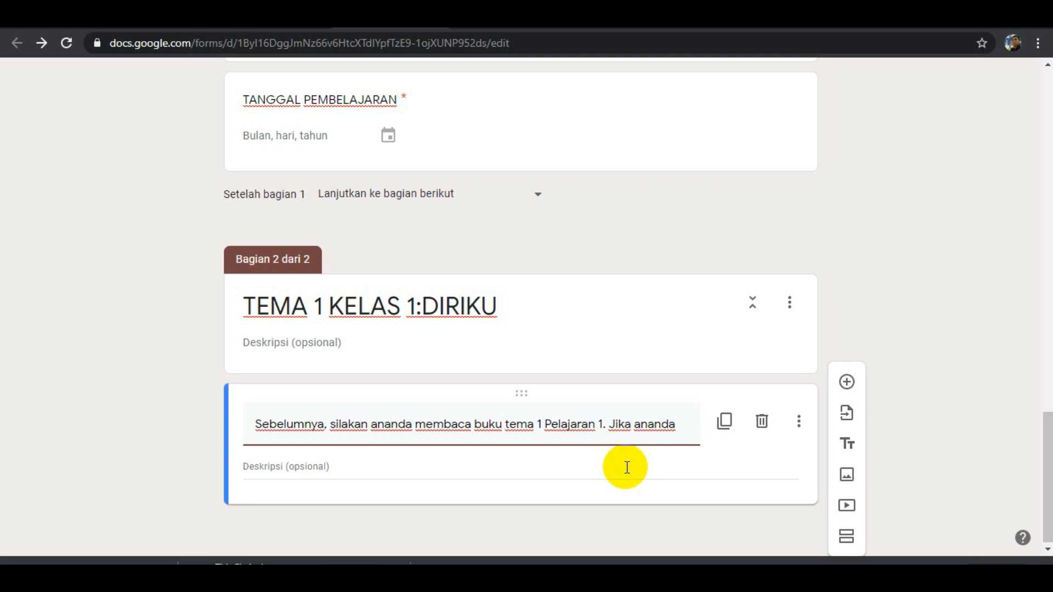
{"action": "type", "text": "belum"}
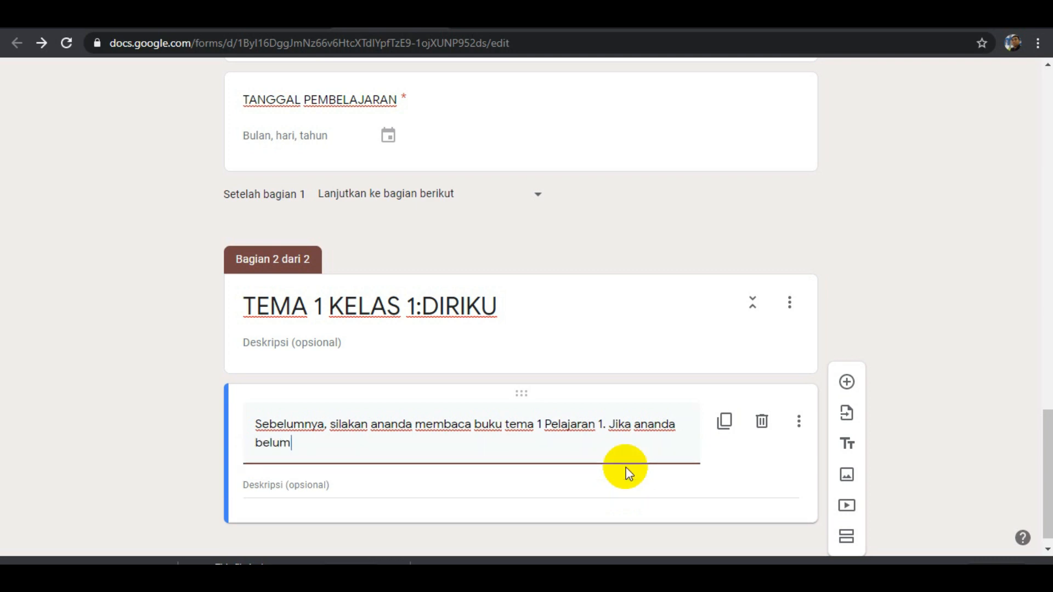
{"action": "type", "text": " memiliki buku, silakan "}
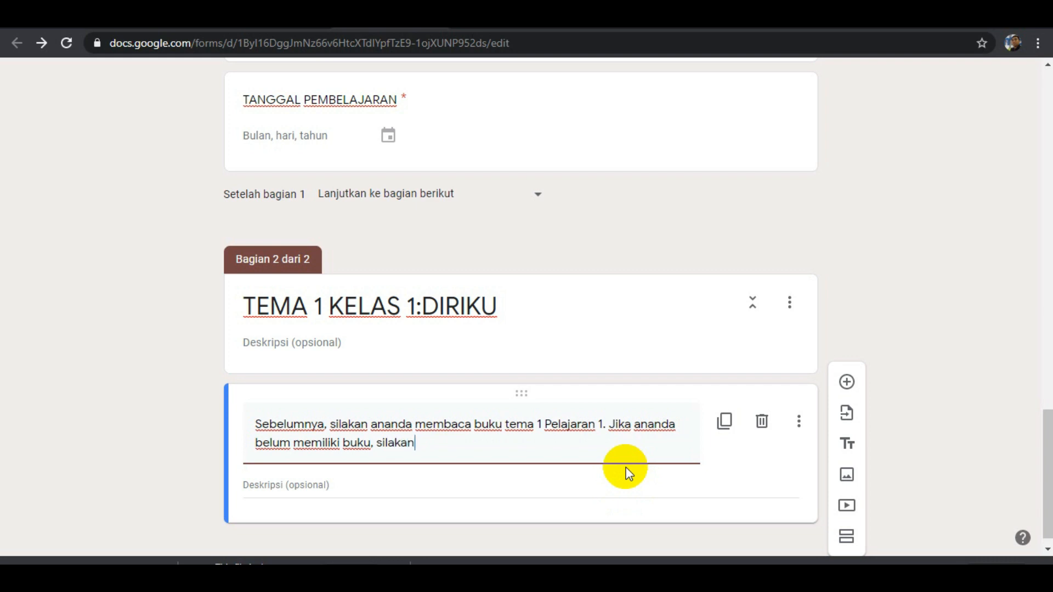
{"action": "type", "text": "klik link "}
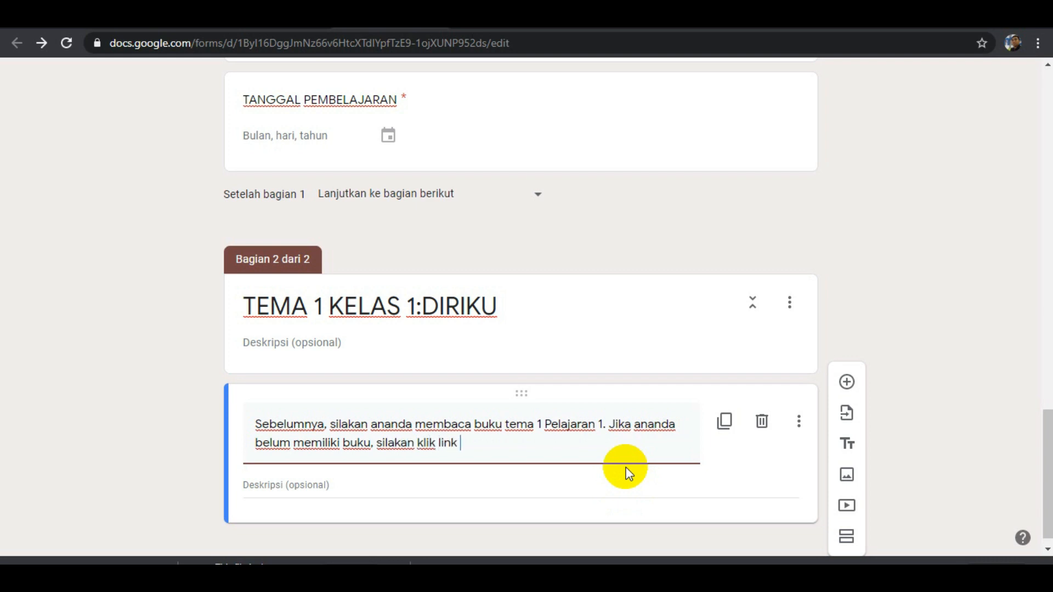
{"action": "type", "text": "berikut:"}
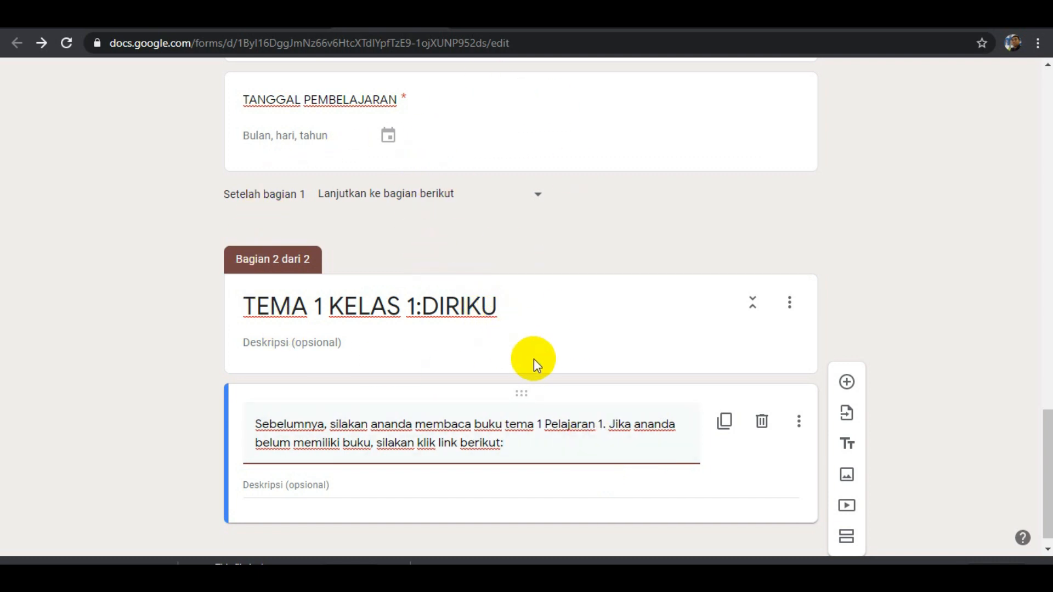
{"action": "scroll", "coordinate": [537, 382], "scroll_direction": "down", "scroll_amount": 1}
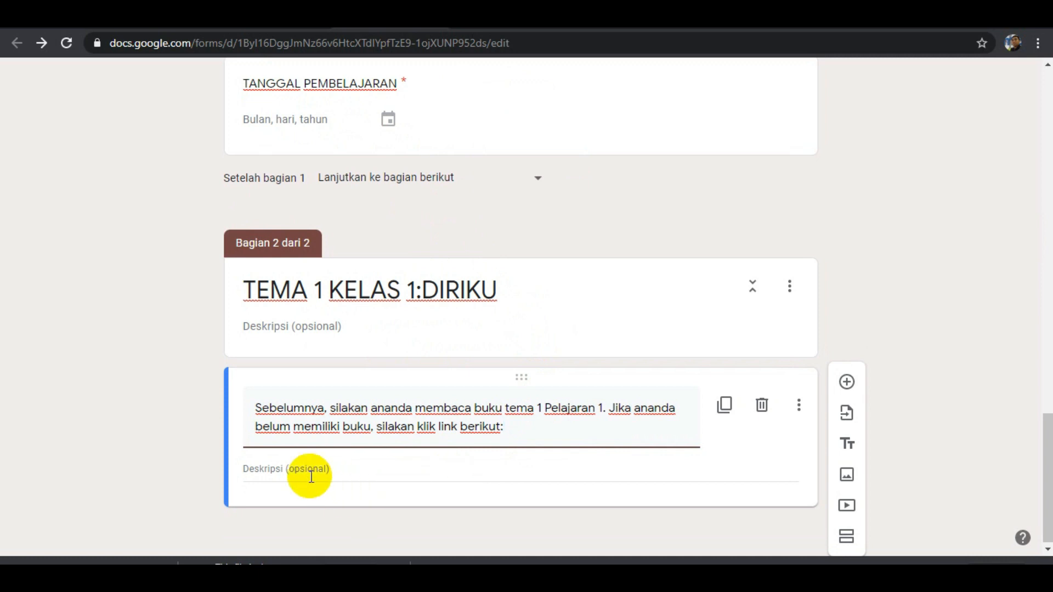
{"action": "left_click", "coordinate": [334, 469]}
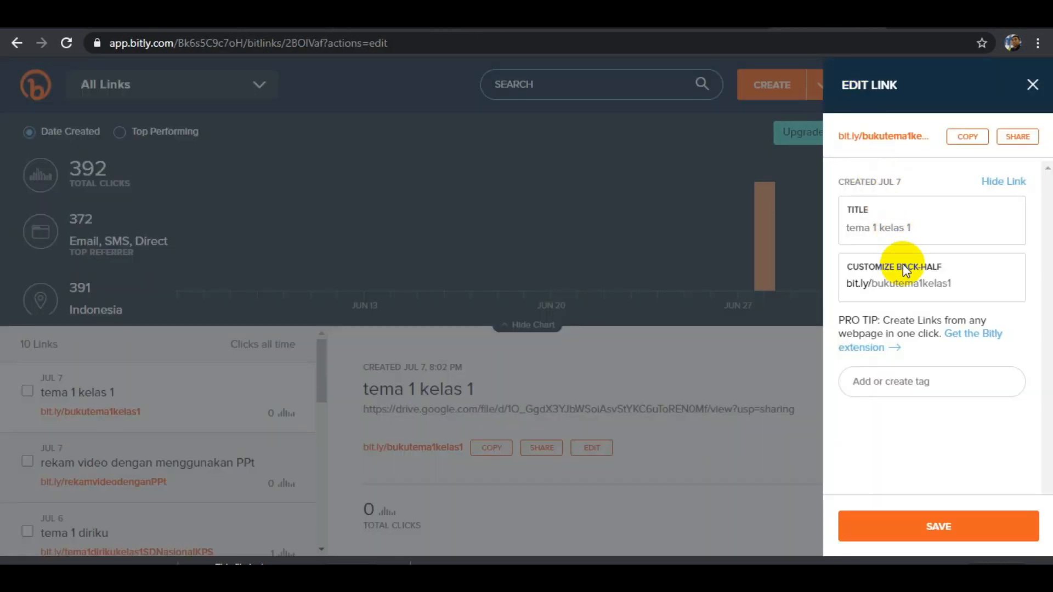
{"action": "left_click_drag", "start_coordinate": [958, 287], "coordinate": [802, 307]}
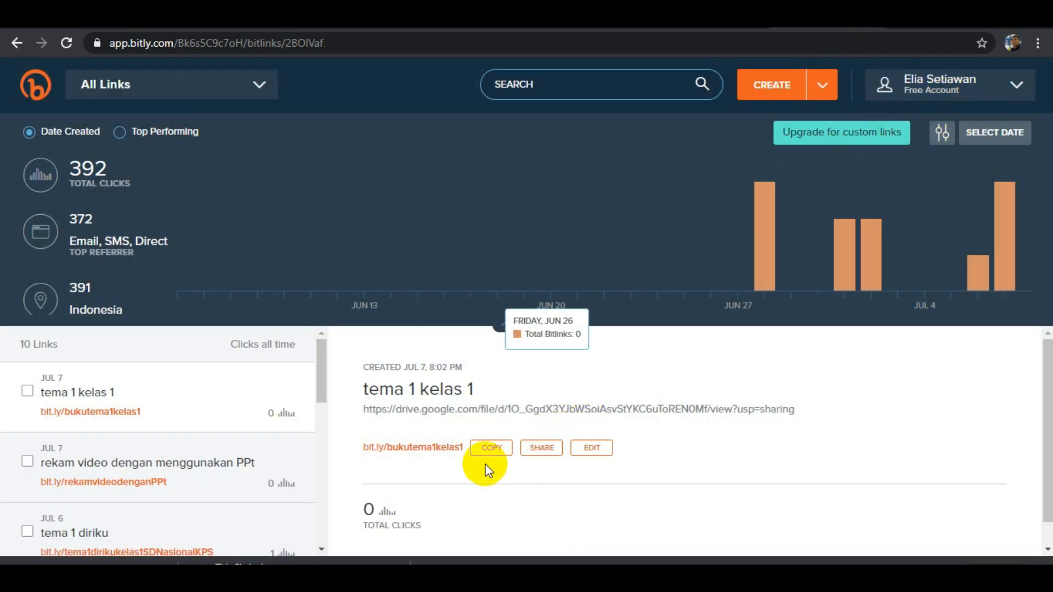
{"action": "left_click", "coordinate": [487, 453]}
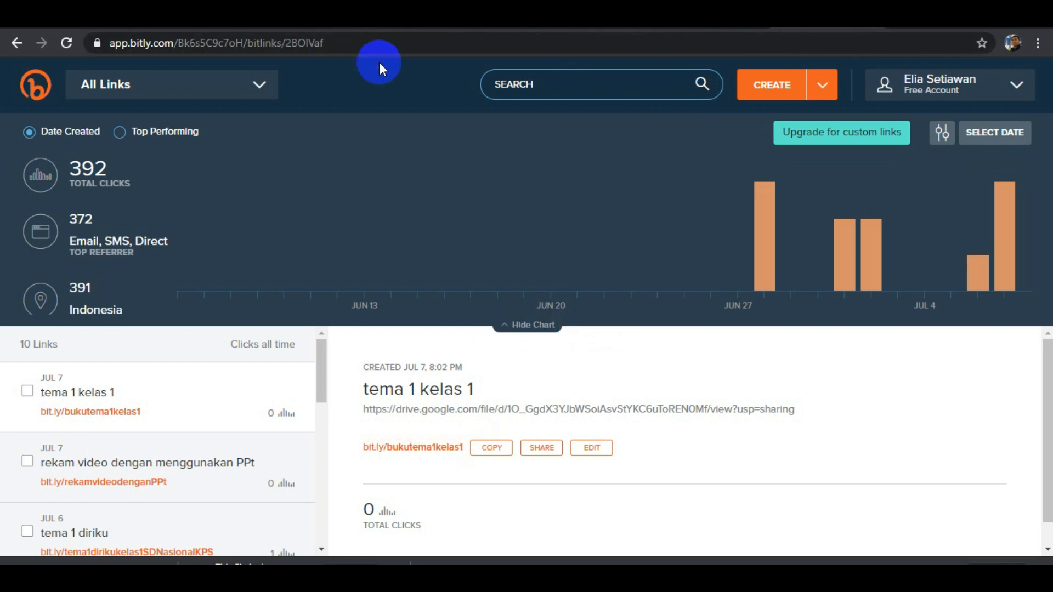
{"action": "left_click", "coordinate": [398, 17]}
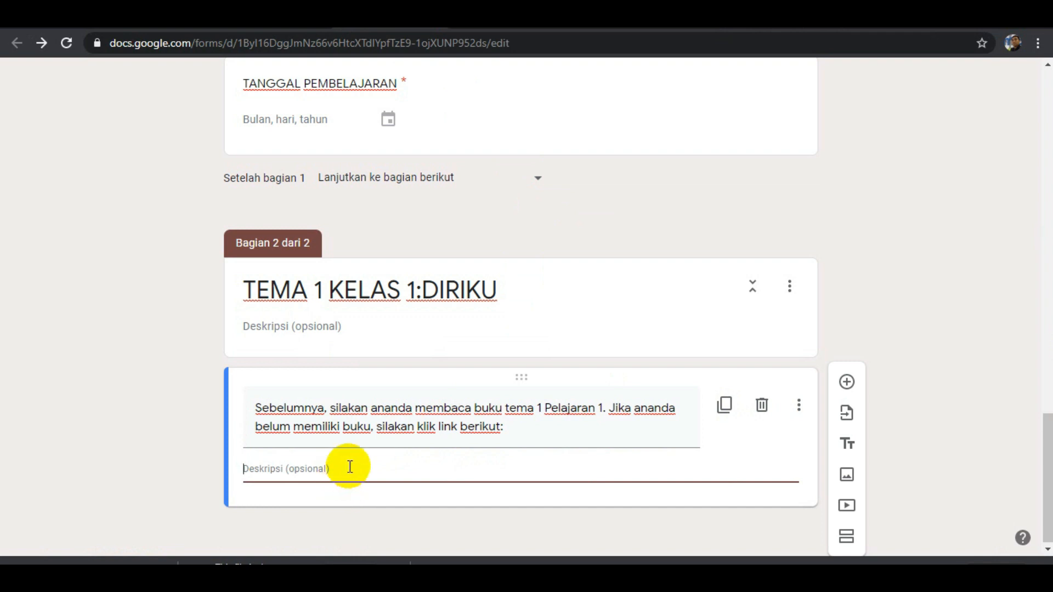
{"action": "key", "text": "ctrl+v"}
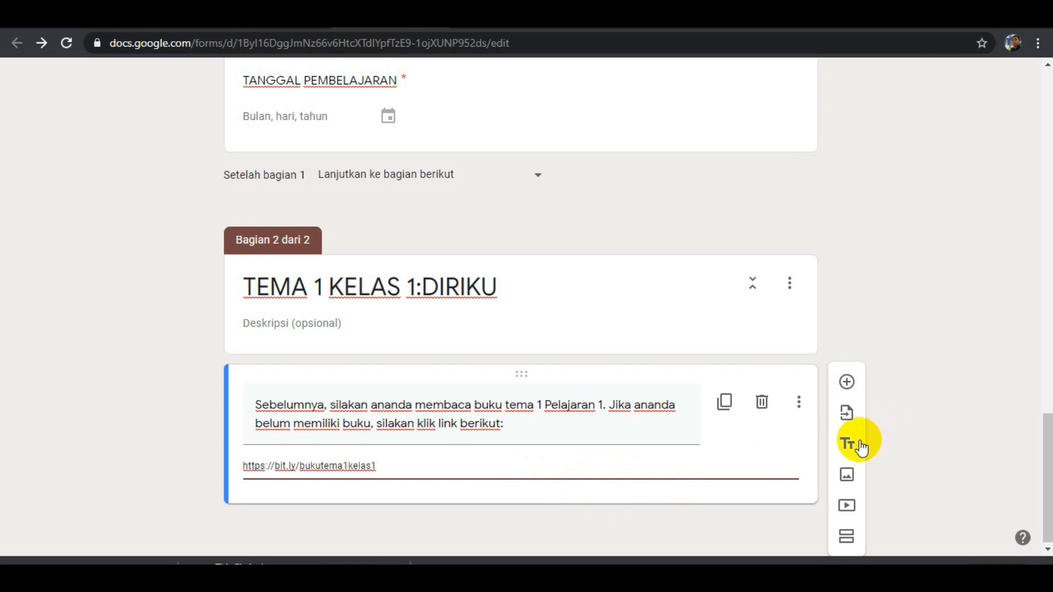
{"action": "left_click", "coordinate": [789, 495]}
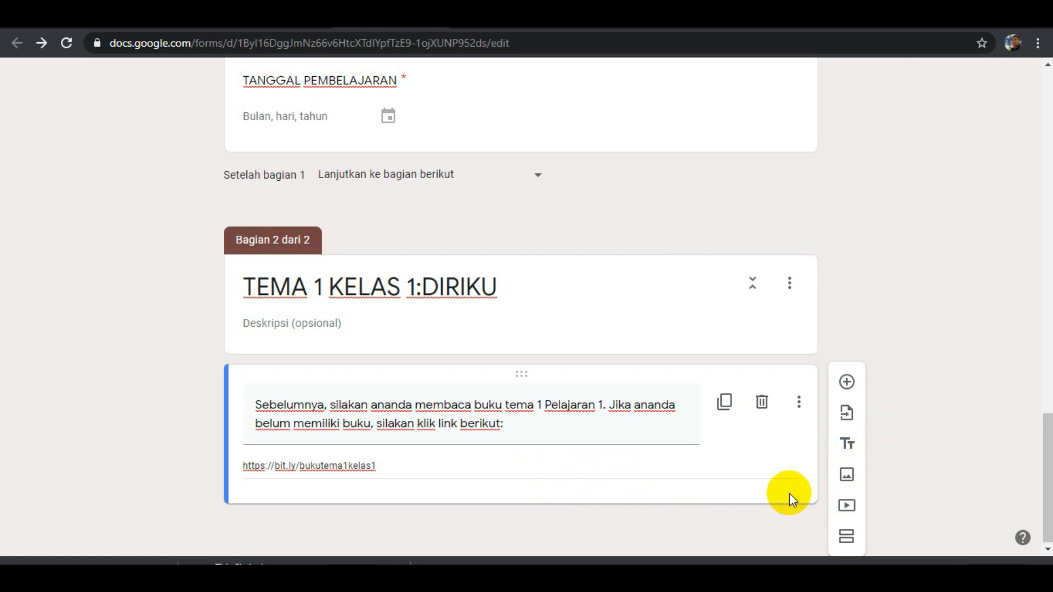
Start adding a video below the book link block and search YouTube for "anggota tubuh".
{"action": "left_click", "coordinate": [846, 508]}
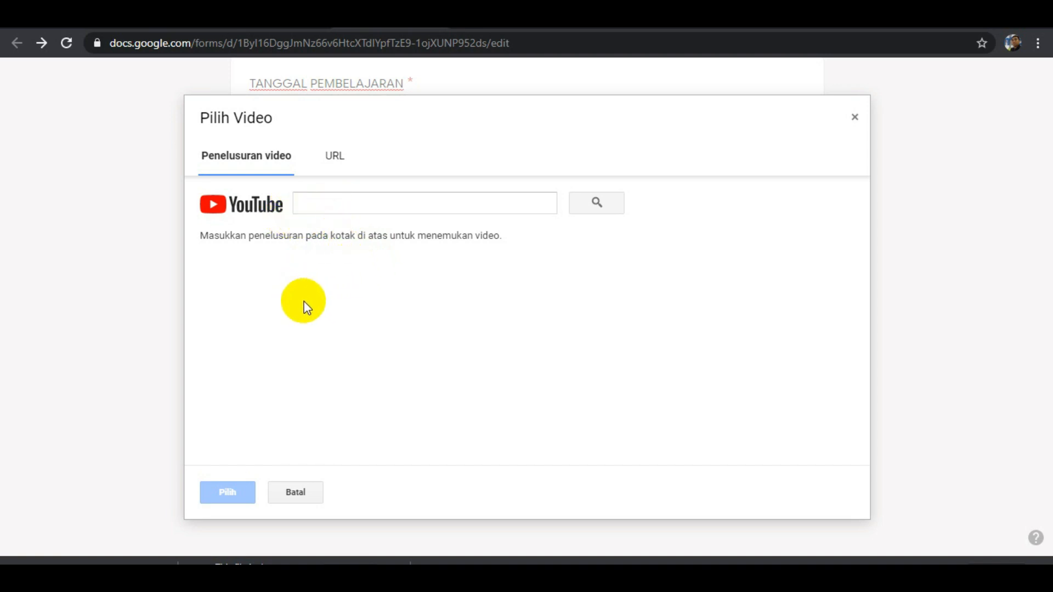
{"action": "left_click", "coordinate": [327, 208]}
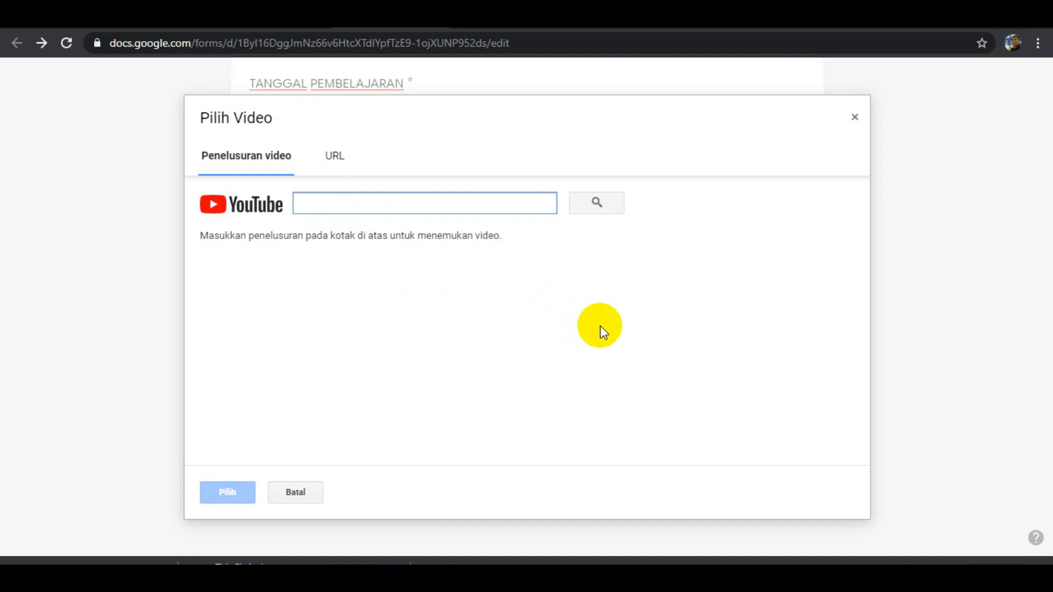
{"action": "type", "text": "anggota tubuh"}
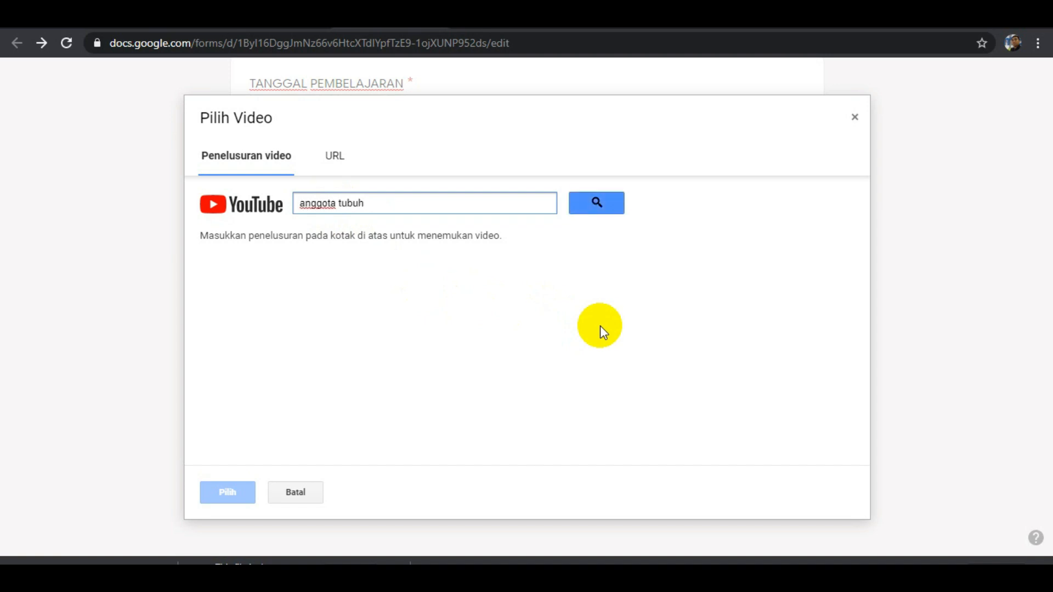
{"action": "left_click", "coordinate": [611, 207]}
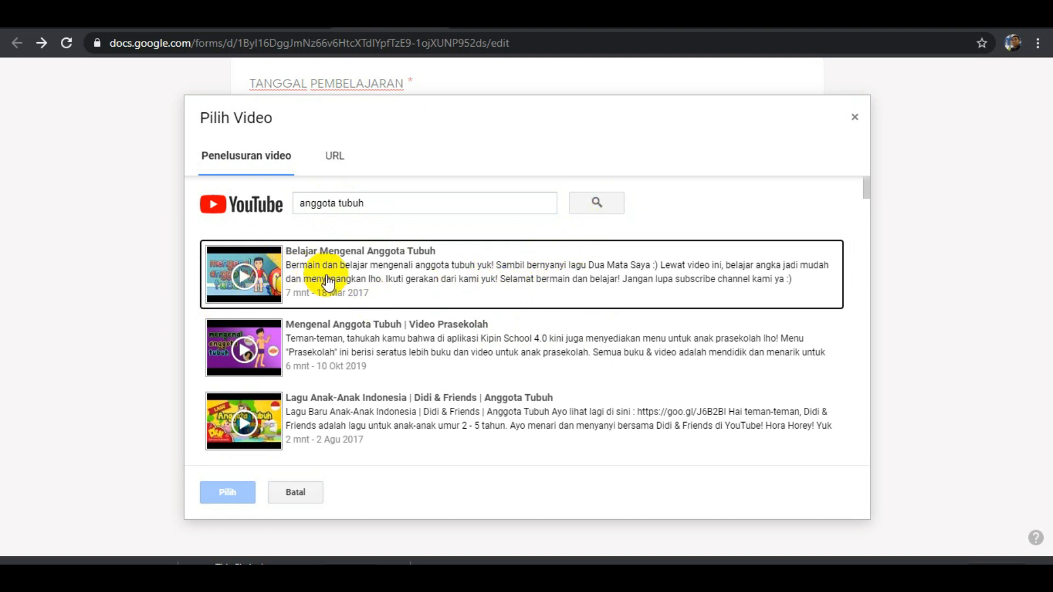
Look through the video results and insert "Belajar Mengenal Anggota Tubuh" into the second section.
{"action": "scroll", "coordinate": [324, 281], "scroll_direction": "down", "scroll_amount": 2}
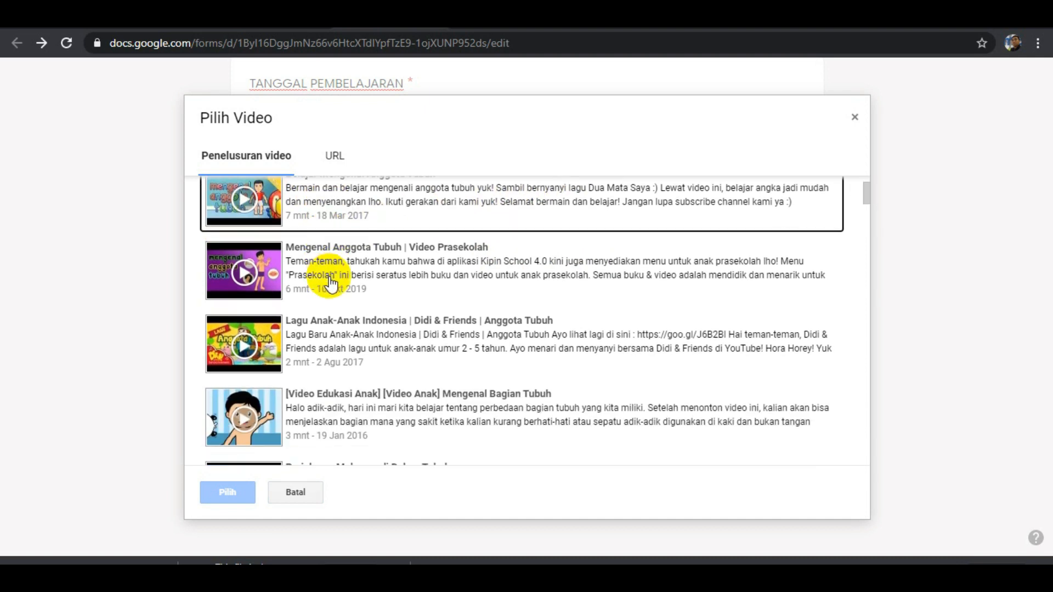
{"action": "scroll", "coordinate": [329, 281], "scroll_direction": "up", "scroll_amount": 2}
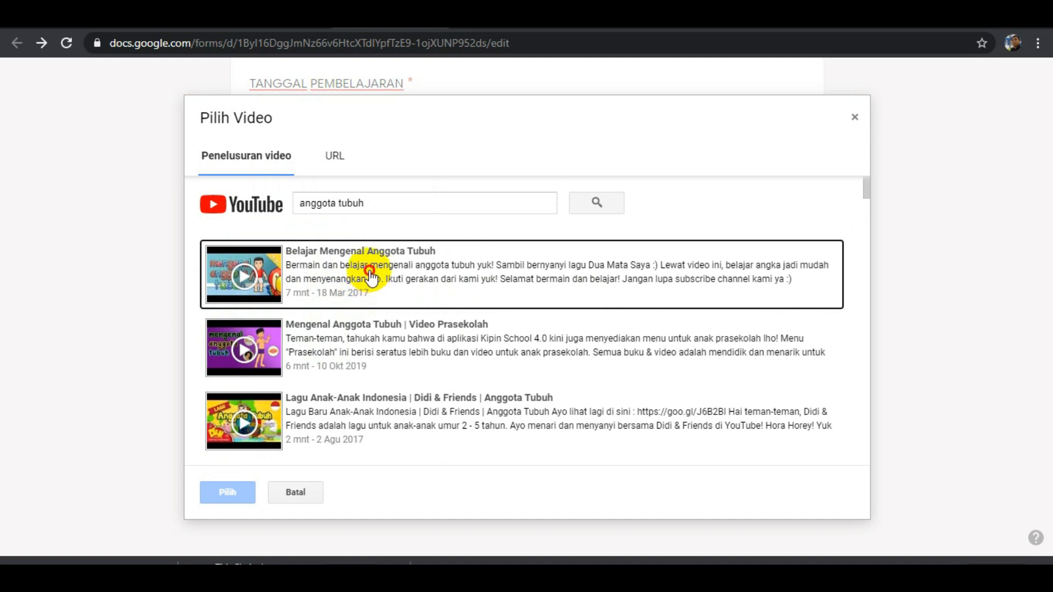
{"action": "left_click", "coordinate": [373, 281]}
{"action": "scroll", "coordinate": [398, 288], "scroll_direction": "down", "scroll_amount": 1}
{"action": "scroll", "coordinate": [397, 288], "scroll_direction": "down", "scroll_amount": 4}
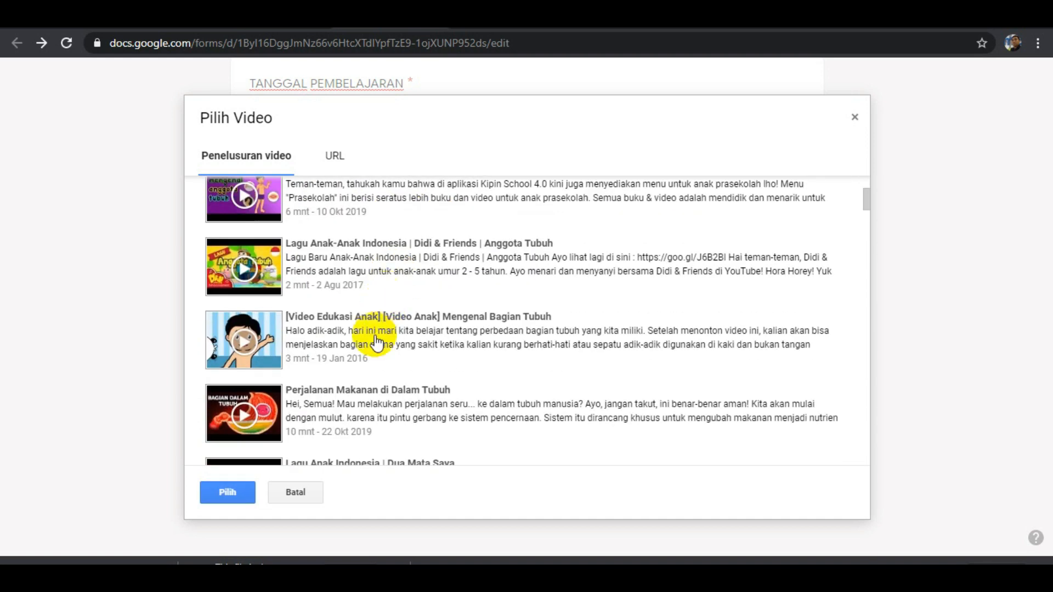
{"action": "left_click", "coordinate": [234, 501]}
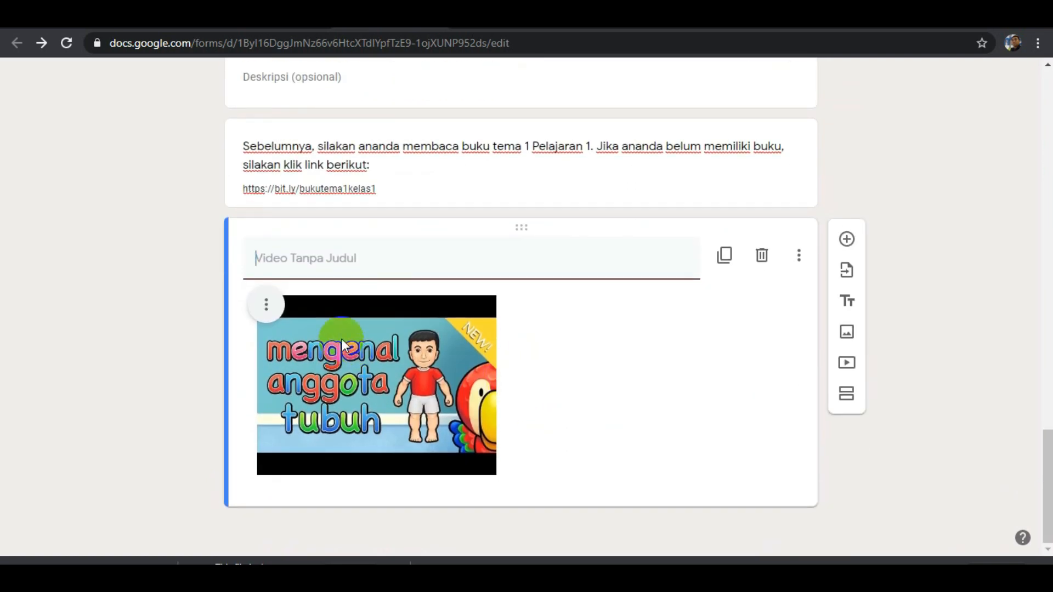
Enlarge the inserted video so that it fills nearly the full width of its card.
{"action": "left_click", "coordinate": [412, 354]}
{"action": "left_click_drag", "start_coordinate": [496, 476], "coordinate": [792, 545]}
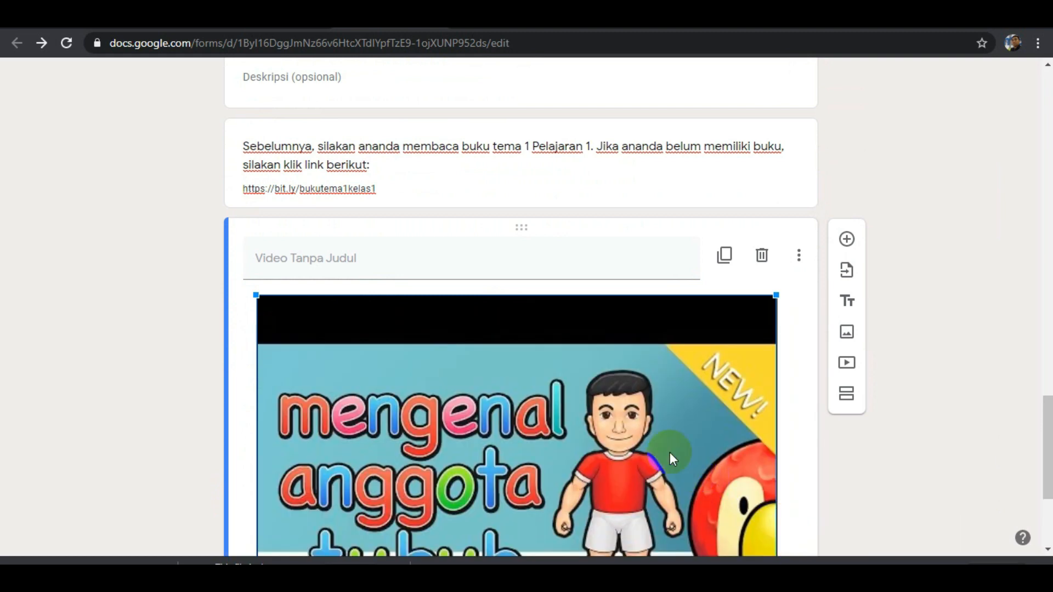
{"action": "scroll", "coordinate": [525, 256], "scroll_direction": "down", "scroll_amount": 4}
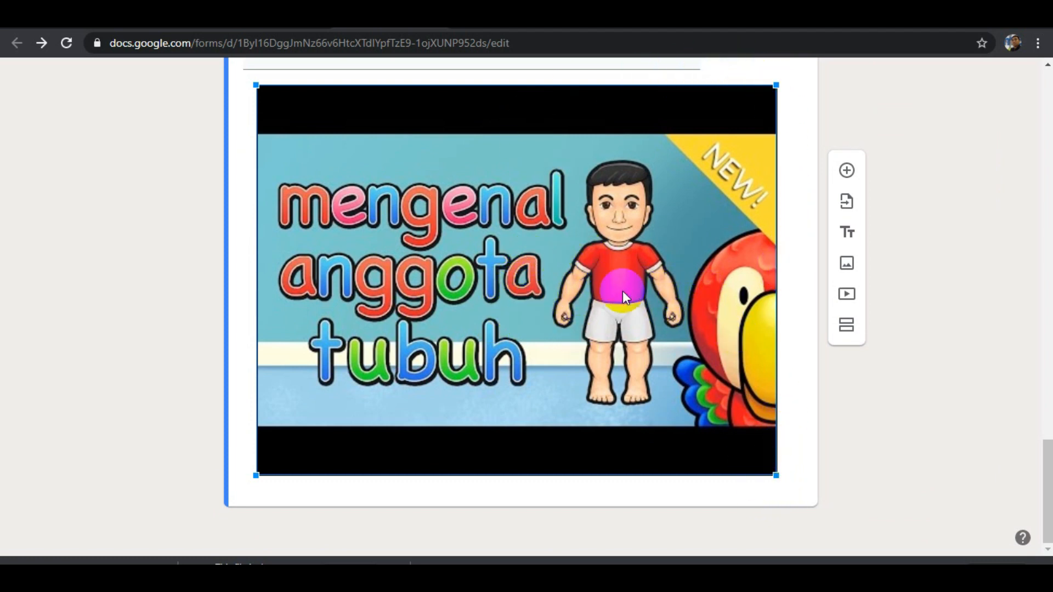
{"action": "scroll", "coordinate": [604, 285], "scroll_direction": "up", "scroll_amount": 4}
{"action": "scroll", "coordinate": [598, 327], "scroll_direction": "down", "scroll_amount": 4}
{"action": "scroll", "coordinate": [490, 301], "scroll_direction": "up", "scroll_amount": 5}
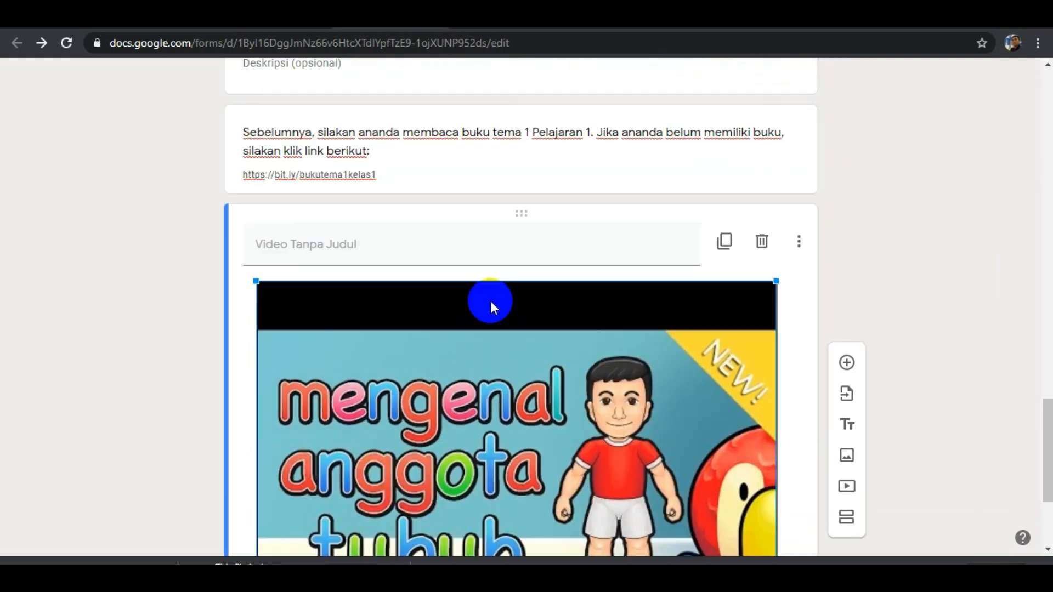
Title the inserted video "Mengenal Anggota Tubuh".
{"action": "left_click", "coordinate": [290, 359]}
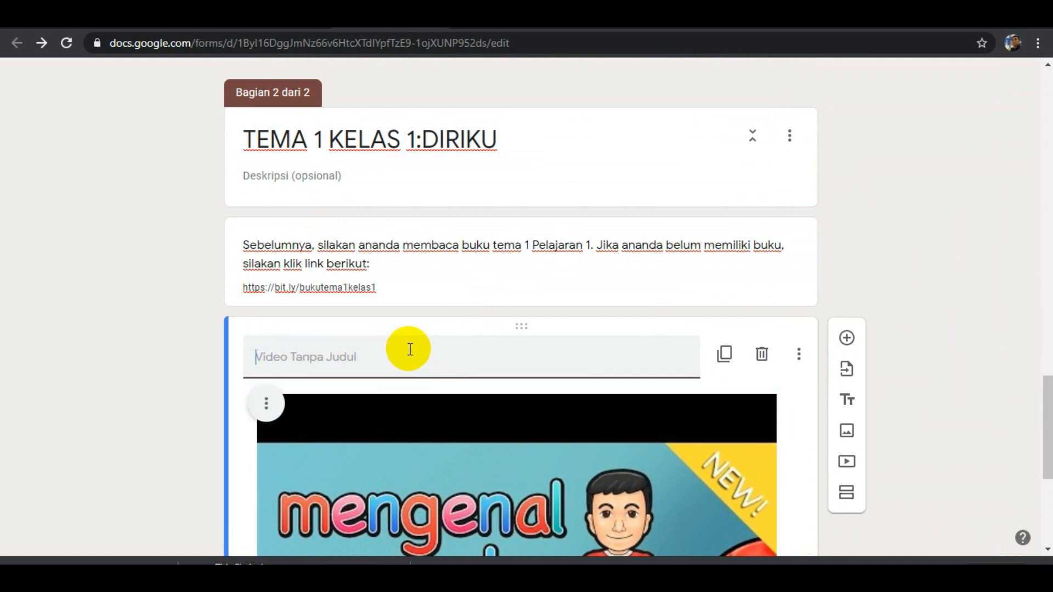
{"action": "type", "text": "Mengena"}
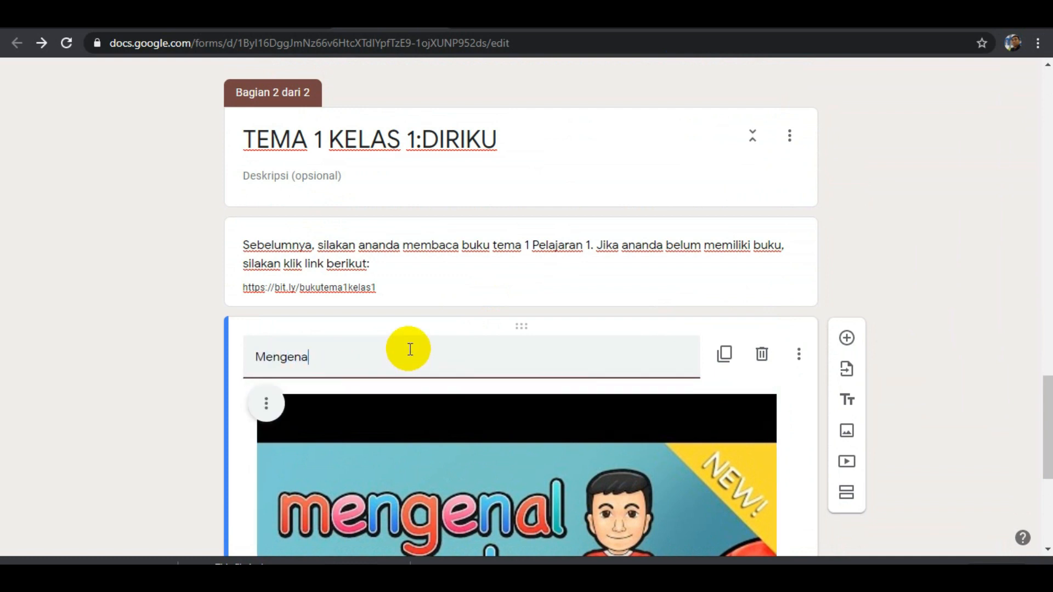
{"action": "type", "text": "l Anggota"}
{"action": "type", "text": "Tubuh"}
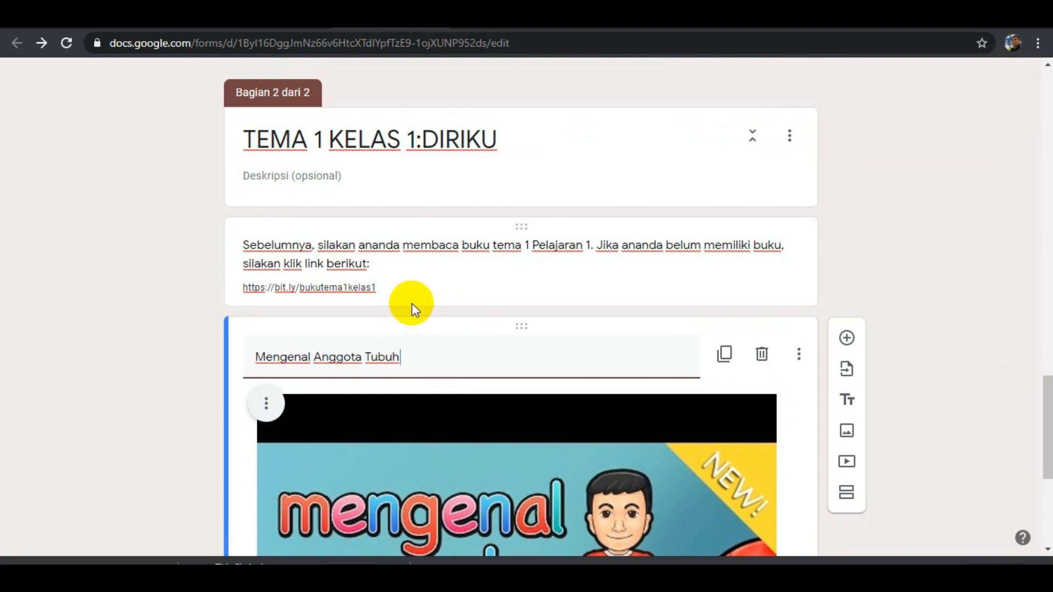
{"action": "scroll", "coordinate": [458, 318], "scroll_direction": "down", "scroll_amount": 4}
{"action": "scroll", "coordinate": [501, 325], "scroll_direction": "down", "scroll_amount": 2}
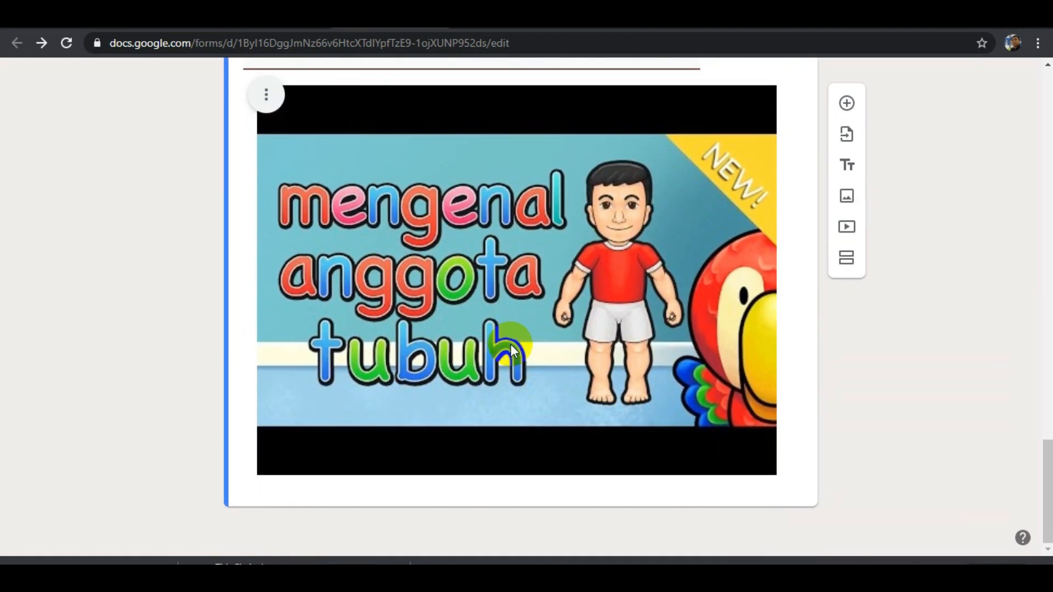
{"action": "scroll", "coordinate": [614, 301], "scroll_direction": "up", "scroll_amount": 4}
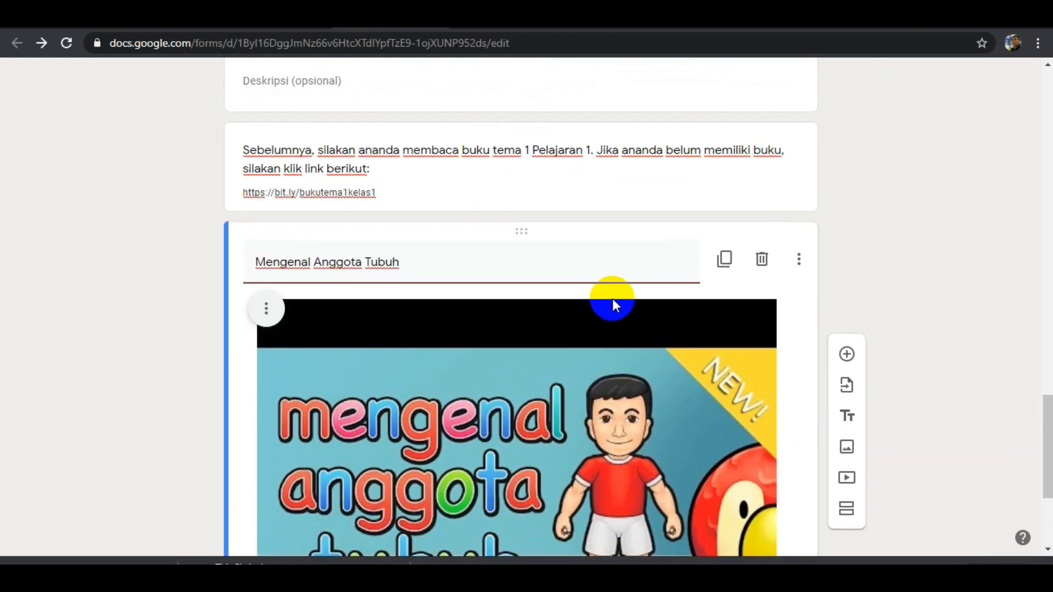
{"action": "scroll", "coordinate": [614, 308], "scroll_direction": "down", "scroll_amount": 4}
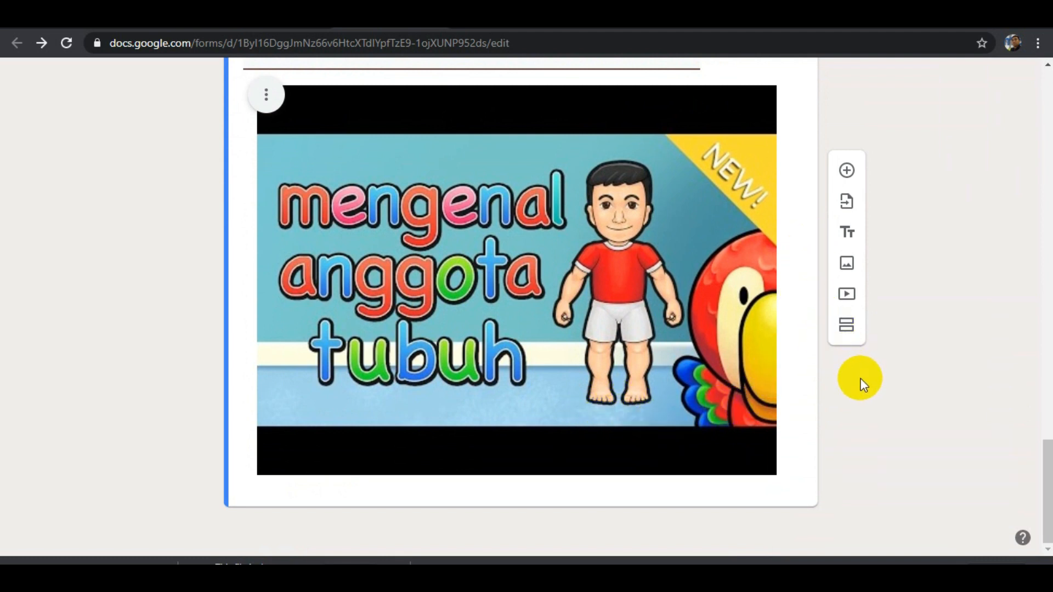
Add a title and description block below the video in the second section.
{"action": "left_click", "coordinate": [850, 238]}
{"action": "scroll", "coordinate": [634, 430], "scroll_direction": "down", "scroll_amount": 2}
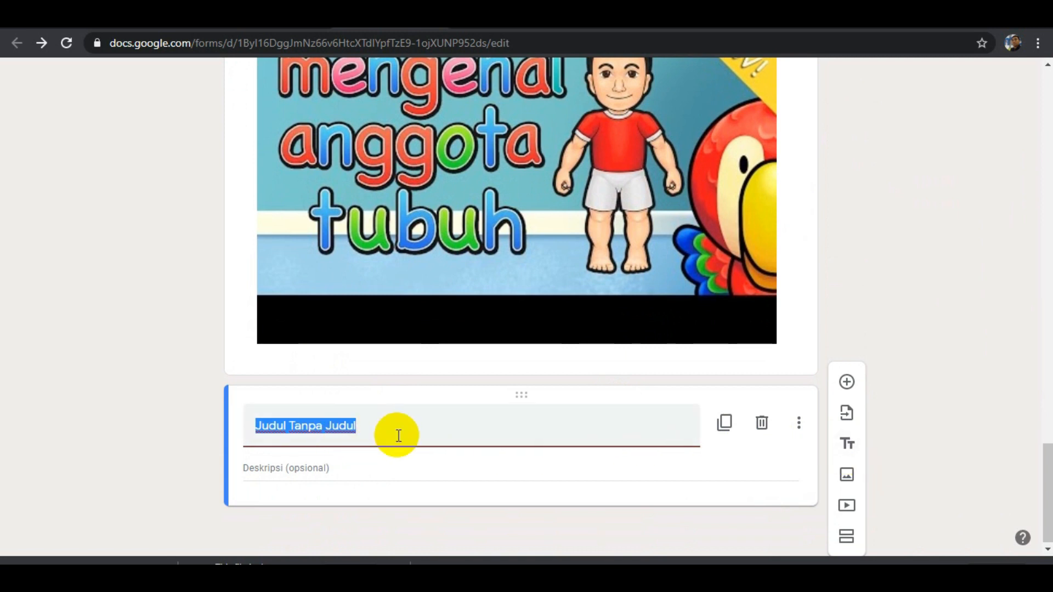
Reword the video's title to "Perhatikan video tentang mengenal Anggota Tubuh berikut".
{"action": "scroll", "coordinate": [395, 434], "scroll_direction": "up", "scroll_amount": 10}
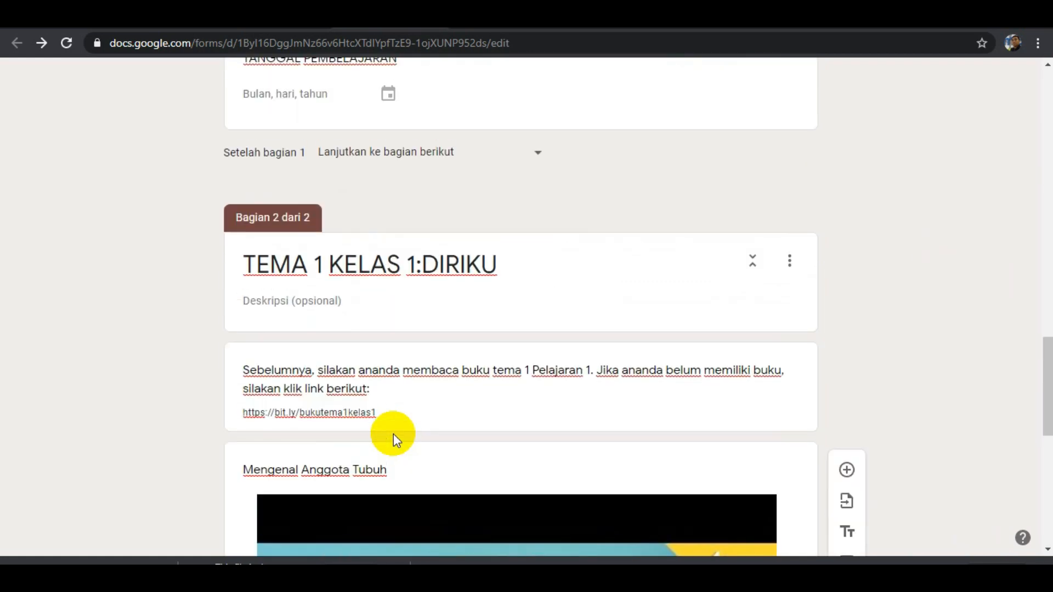
{"action": "scroll", "coordinate": [329, 384], "scroll_direction": "down", "scroll_amount": 4}
{"action": "left_click", "coordinate": [250, 246]}
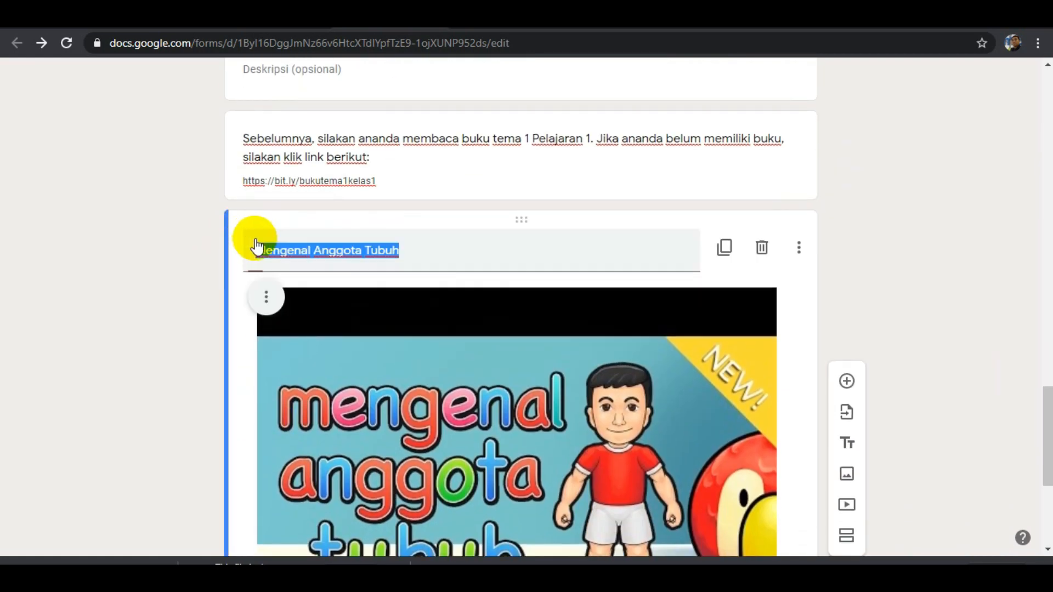
{"action": "key", "text": "Left"}
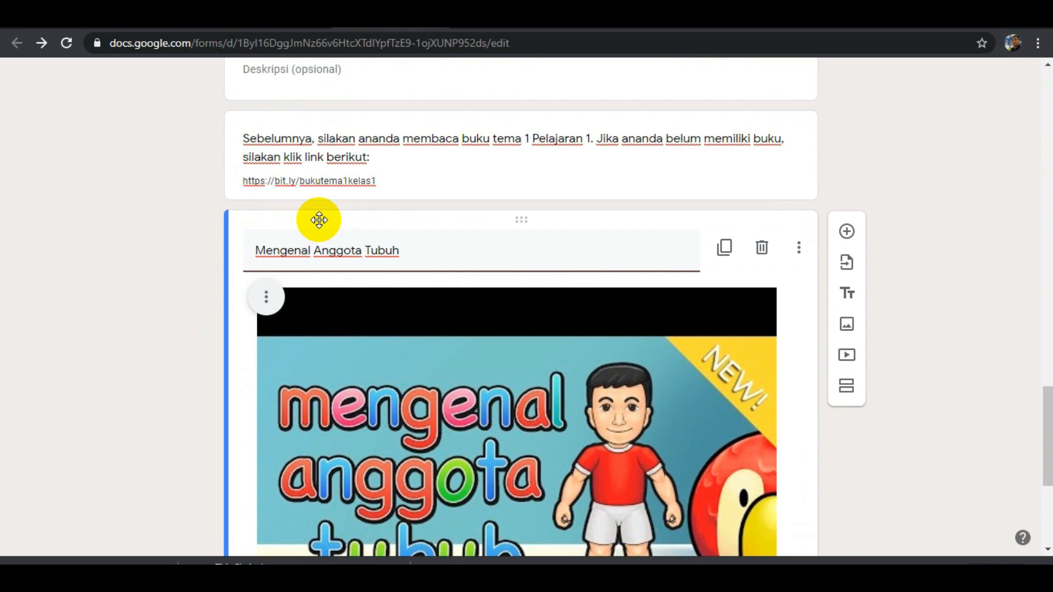
{"action": "type", "text": "Perhatikan"}
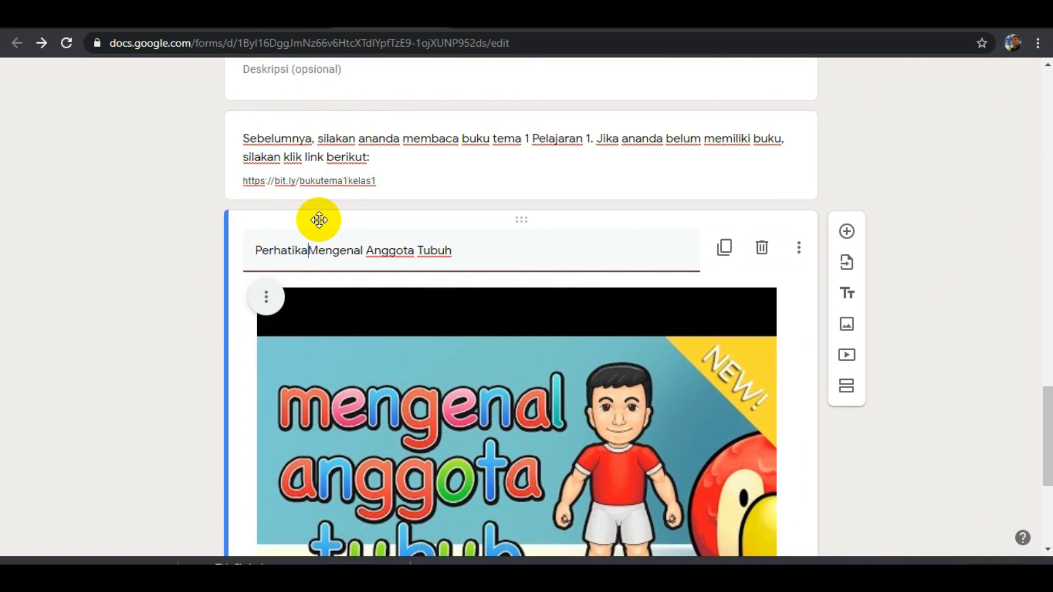
{"action": "type", "text": " video "}
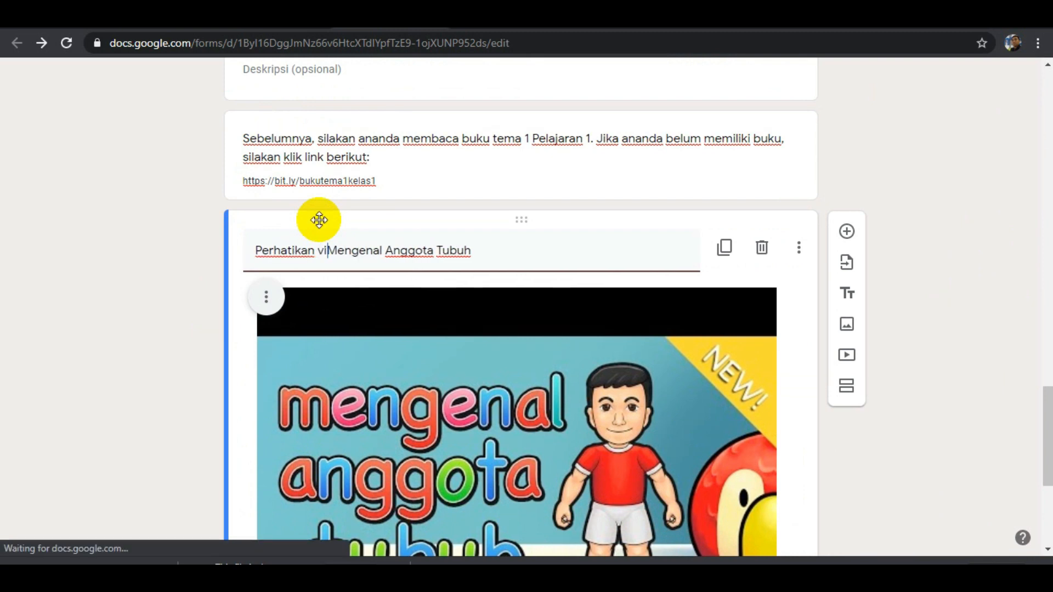
{"action": "type", "text": "ten"}
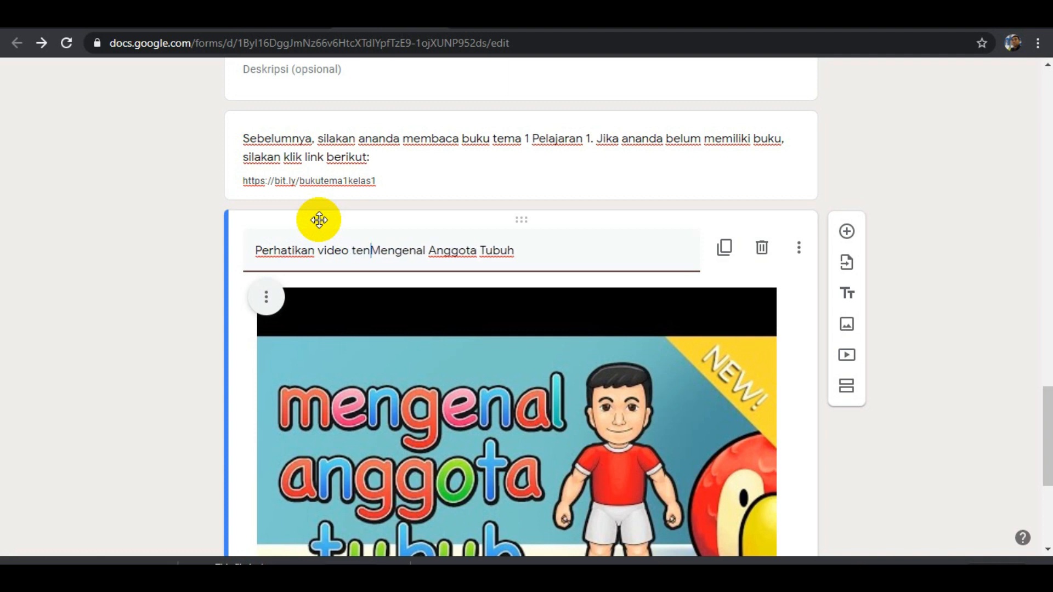
{"action": "type", "text": "tang"}
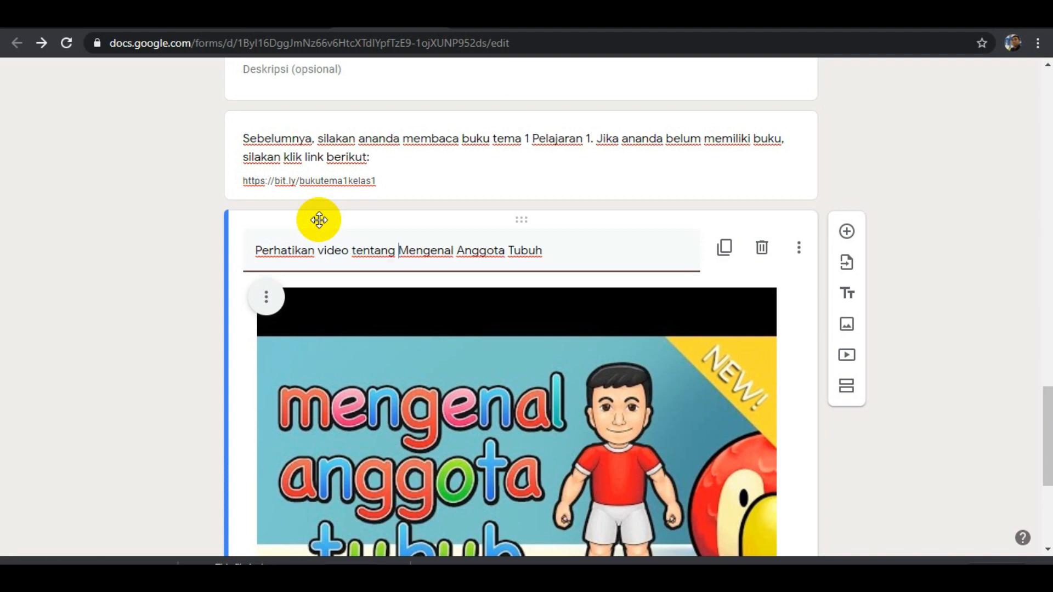
{"action": "key", "text": "Delete"}
{"action": "type", "text": "m"}
{"action": "key", "text": "End"}
{"action": "type", "text": "berikut"}
Title the untitled text block below the video "Jawablah pertanyaan berikut ini!".
{"action": "scroll", "coordinate": [328, 241], "scroll_direction": "down", "scroll_amount": 5}
{"action": "left_click", "coordinate": [320, 469]}
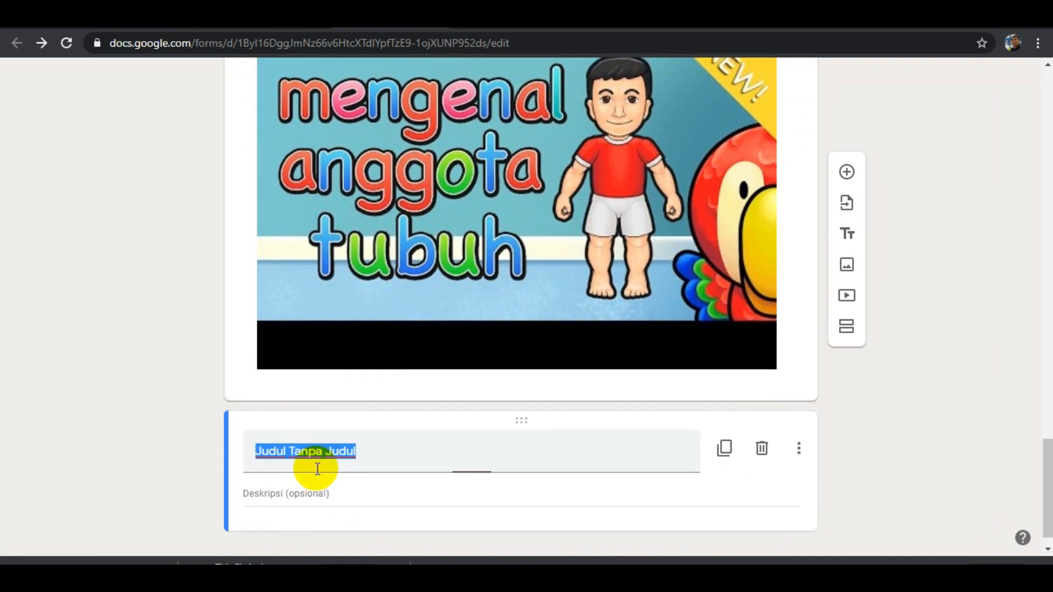
{"action": "scroll", "coordinate": [391, 443], "scroll_direction": "down", "scroll_amount": 1}
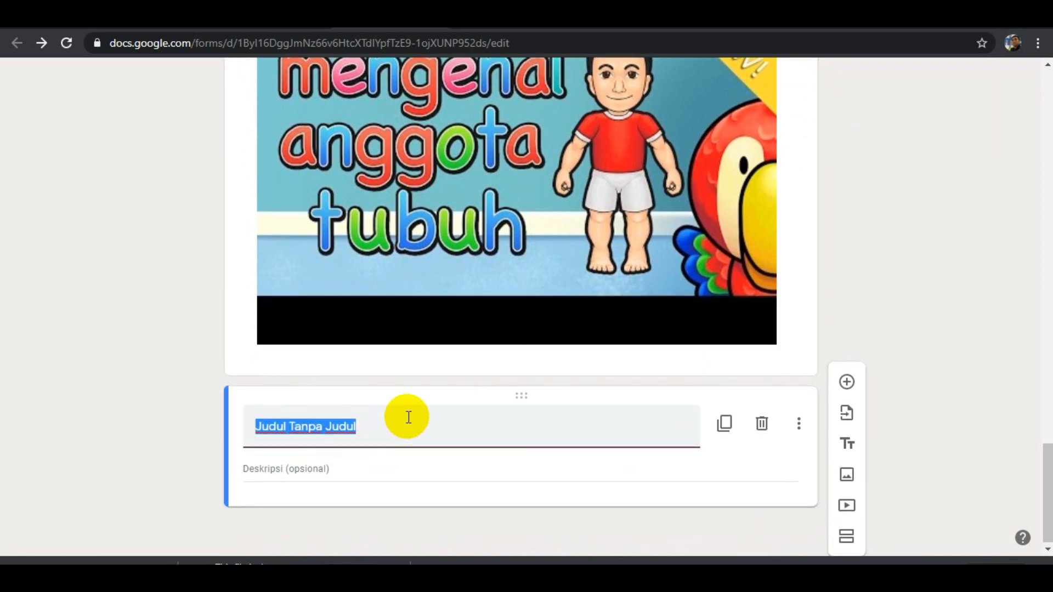
{"action": "type", "text": "Ja"}
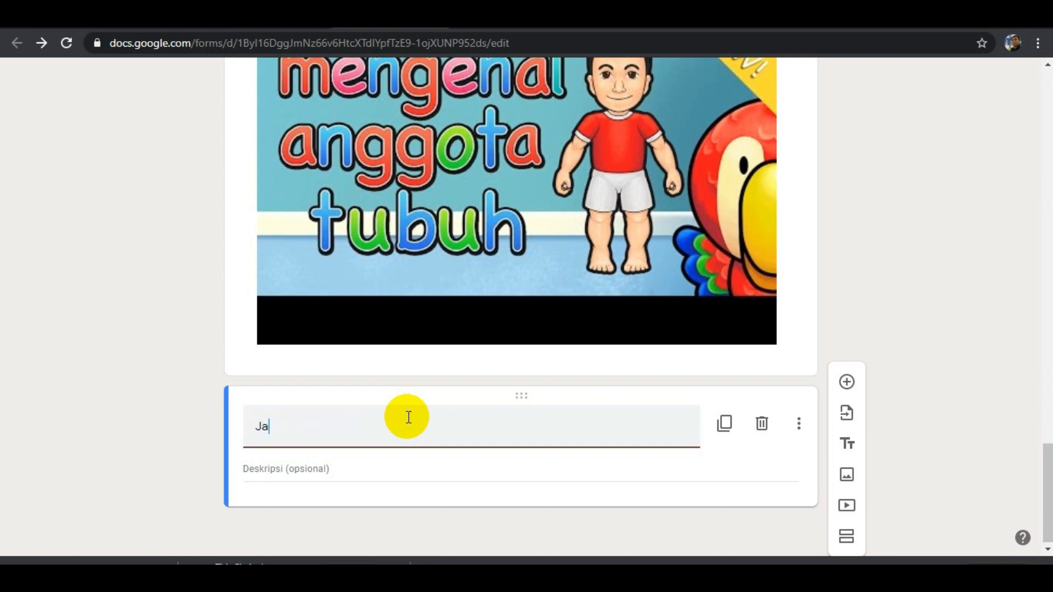
{"action": "type", "text": "wablah pertanyaan berikut "}
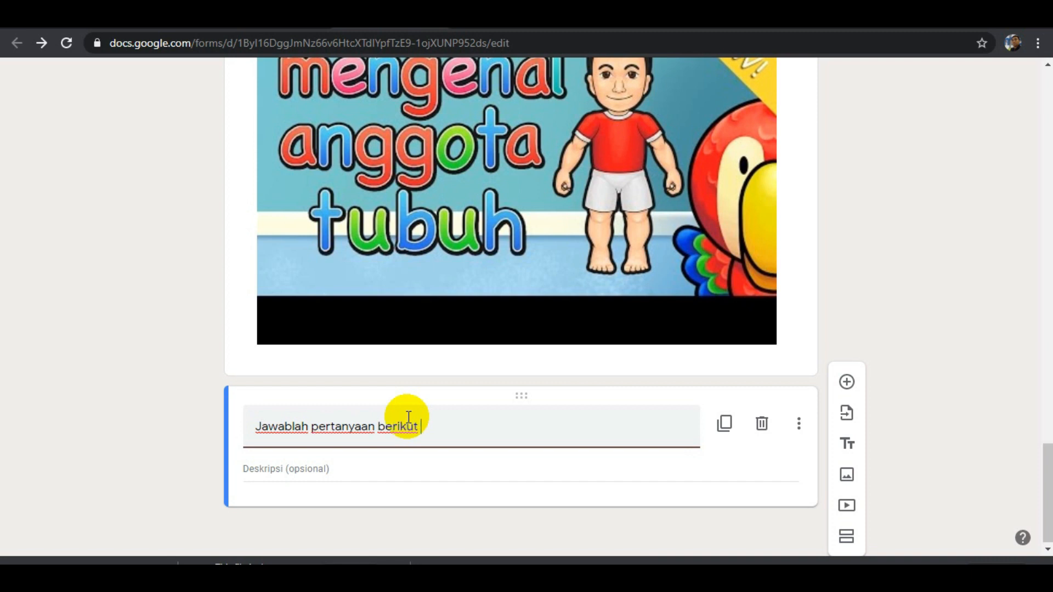
{"action": "type", "text": "ini!"}
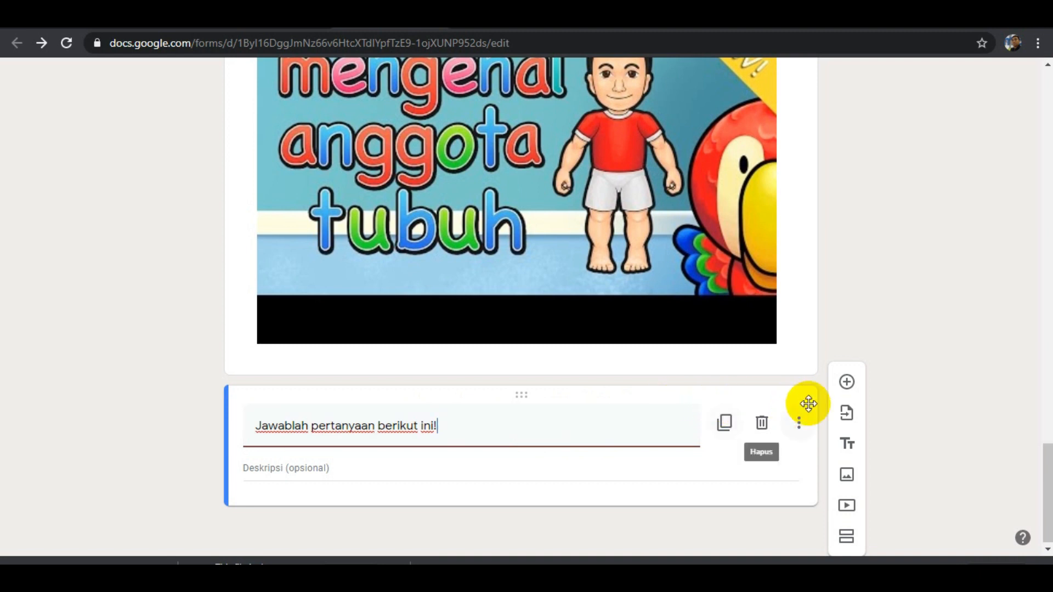
Add a new question below the instruction block with the text "Berikut ini adalah merupakan gambar ...".
{"action": "left_click", "coordinate": [847, 384]}
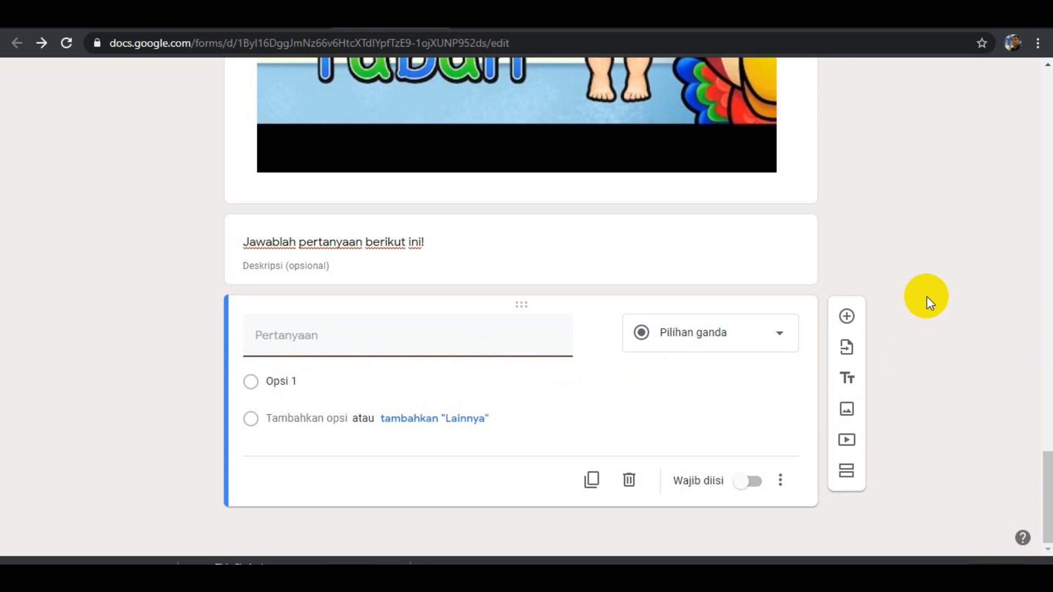
{"action": "type", "text": "Gambar"}
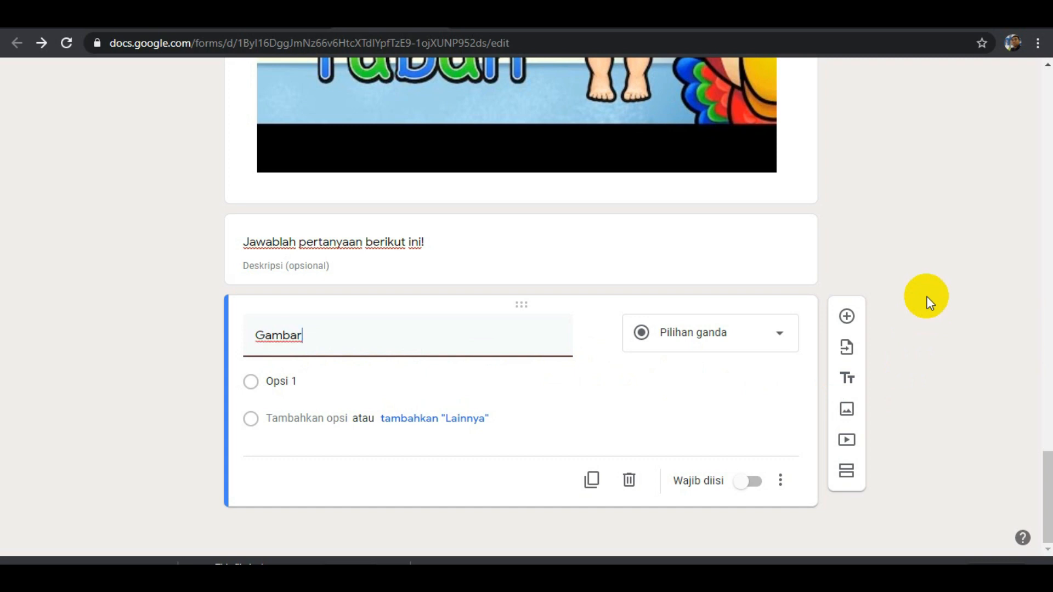
{"action": "type", "text": "berikut ini"}
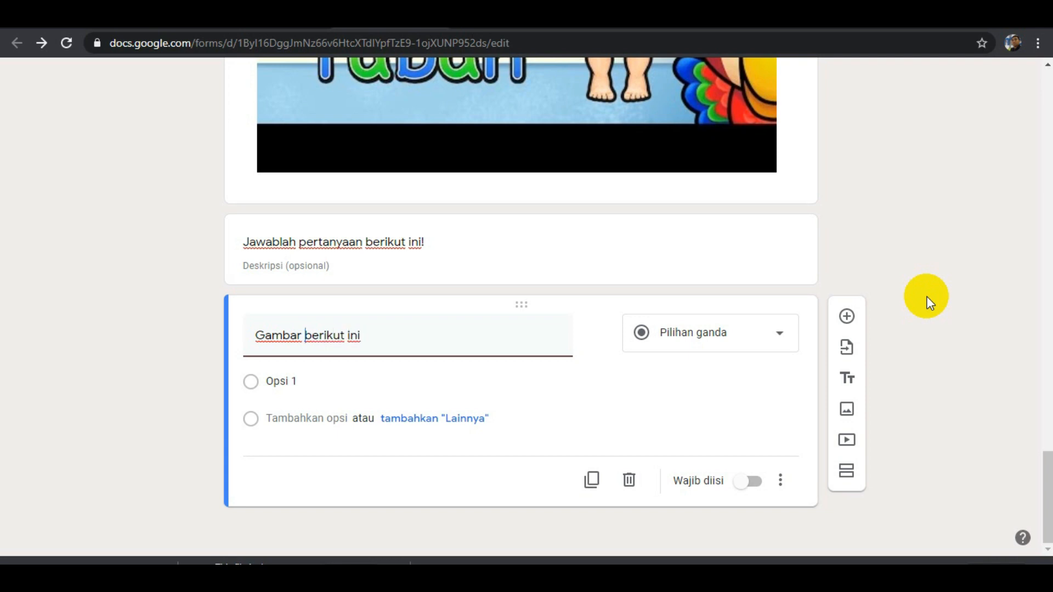
{"action": "key", "text": "Right"}
{"action": "key", "text": "ctrl+shift+Left"}
{"action": "key", "text": "ctrl+shift+Left"}
{"action": "type", "text": "B"}
{"action": "key", "text": "ctrl+Right"}
{"action": "type", "text": "ada"}
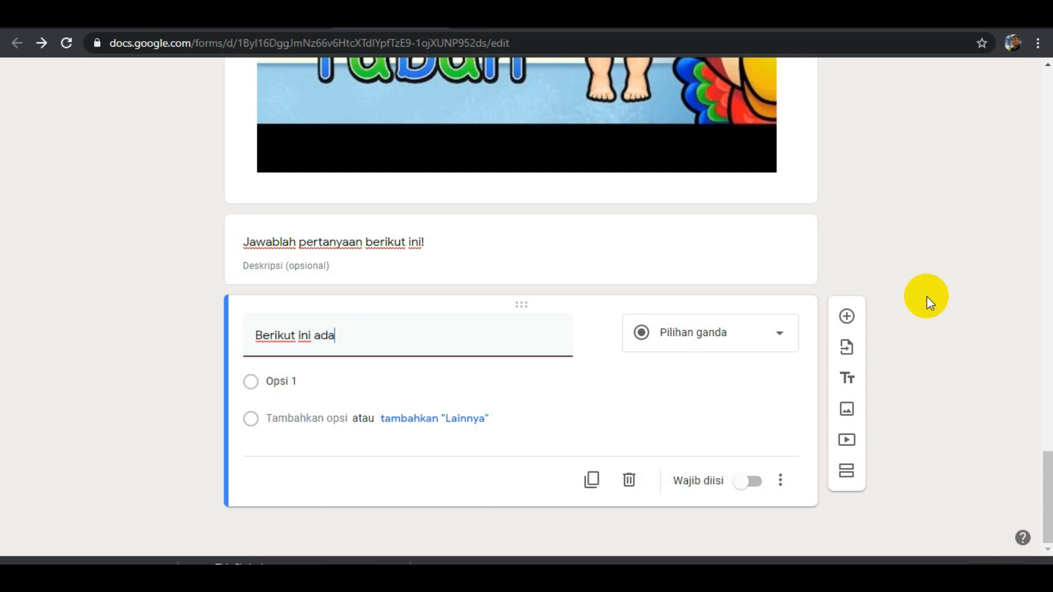
{"action": "type", "text": "lah merupakan"}
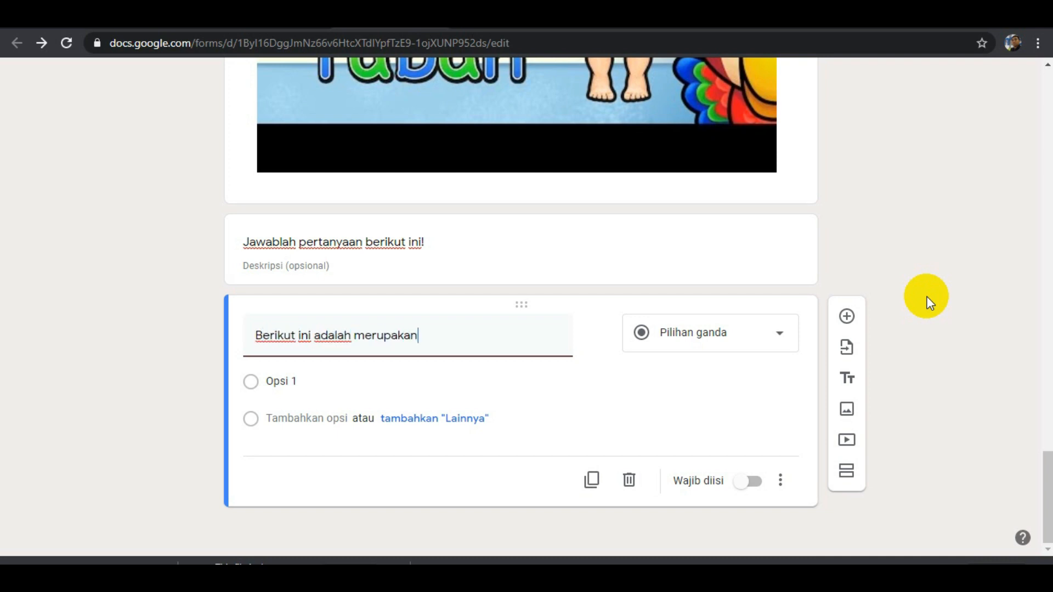
{"action": "type", "text": " gambar ..."}
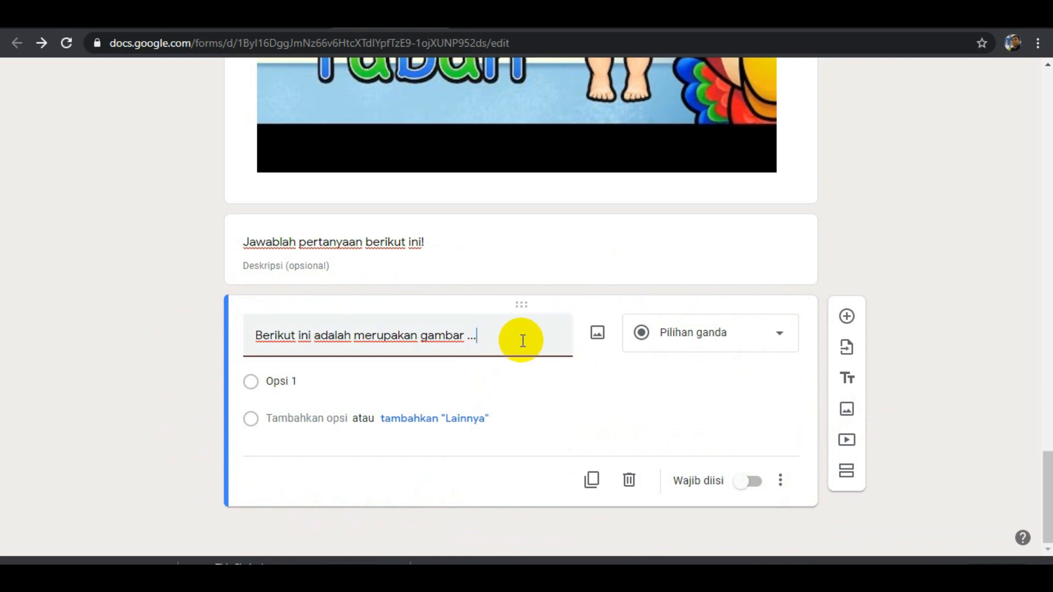
Upload the image "mata" from the Pictures folder into the new question.
{"action": "left_click", "coordinate": [598, 334]}
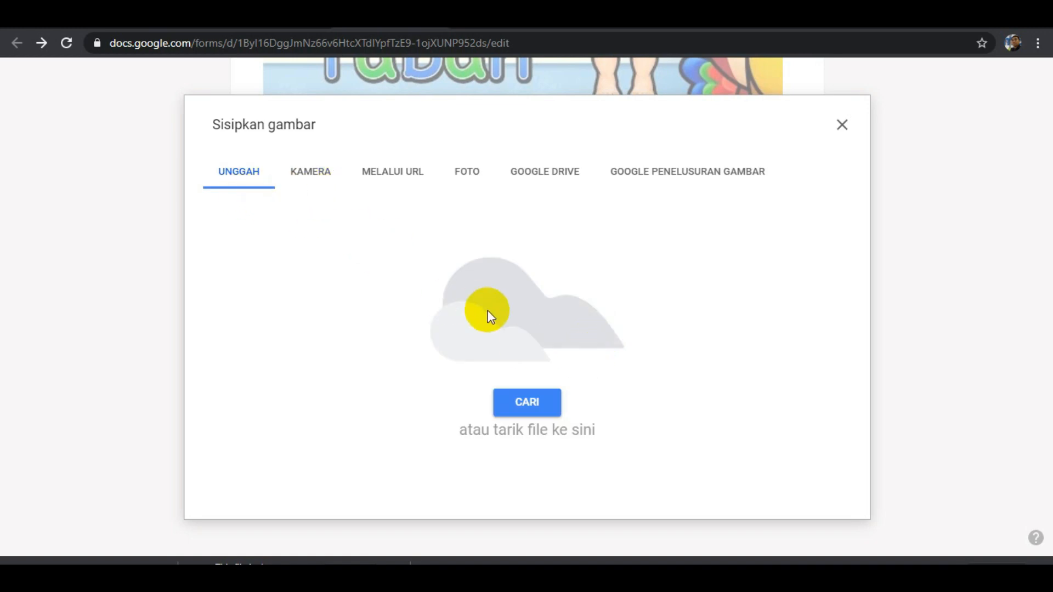
{"action": "left_click", "coordinate": [522, 403]}
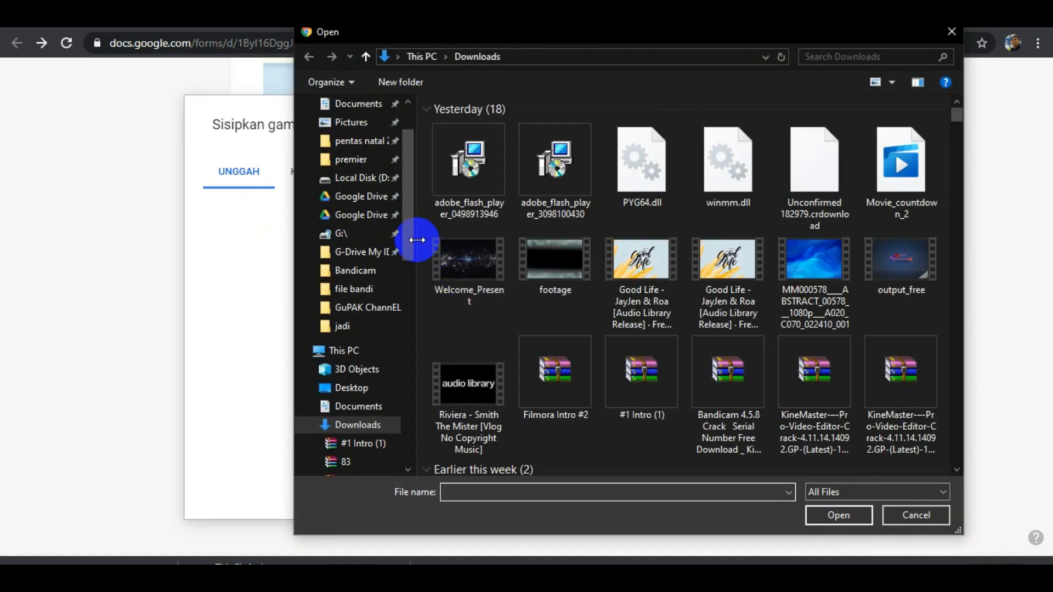
{"action": "left_click_drag", "start_coordinate": [410, 231], "coordinate": [409, 159]}
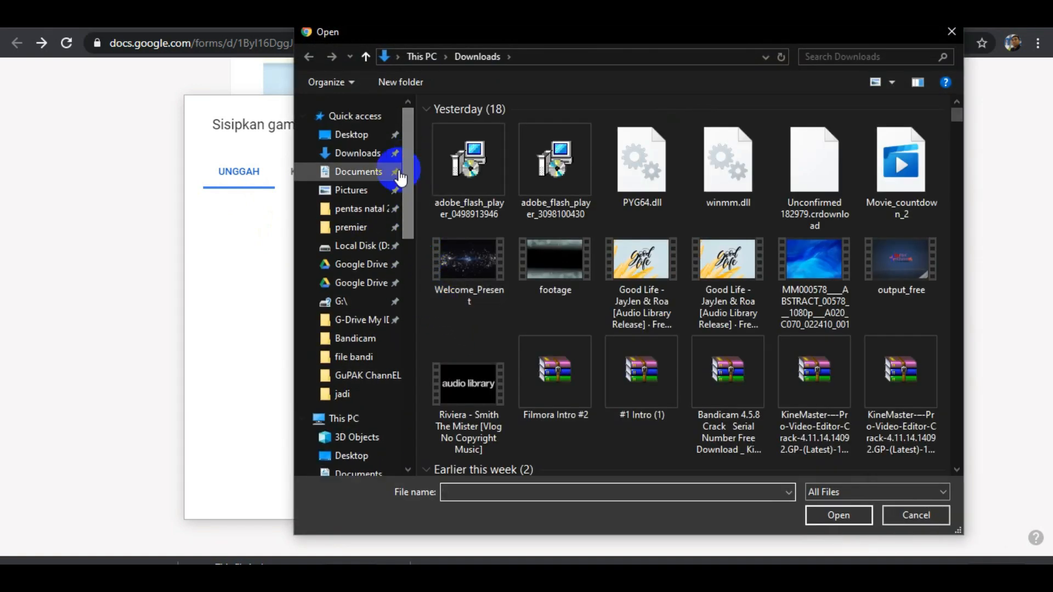
{"action": "left_click", "coordinate": [368, 192]}
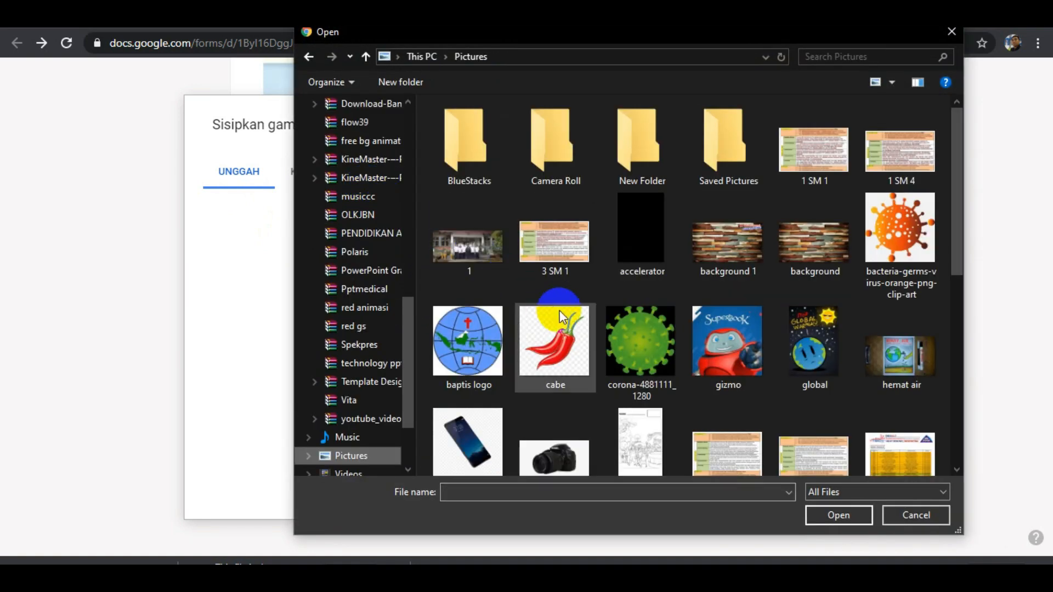
{"action": "left_click", "coordinate": [713, 345]}
{"action": "scroll", "coordinate": [713, 345], "scroll_direction": "down", "scroll_amount": 5}
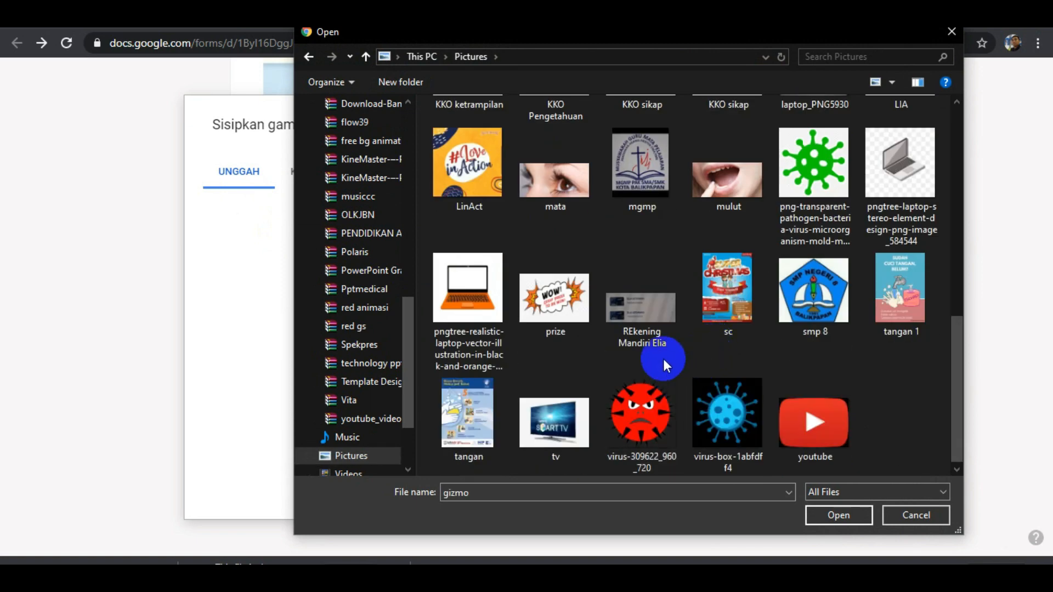
{"action": "left_click", "coordinate": [563, 184]}
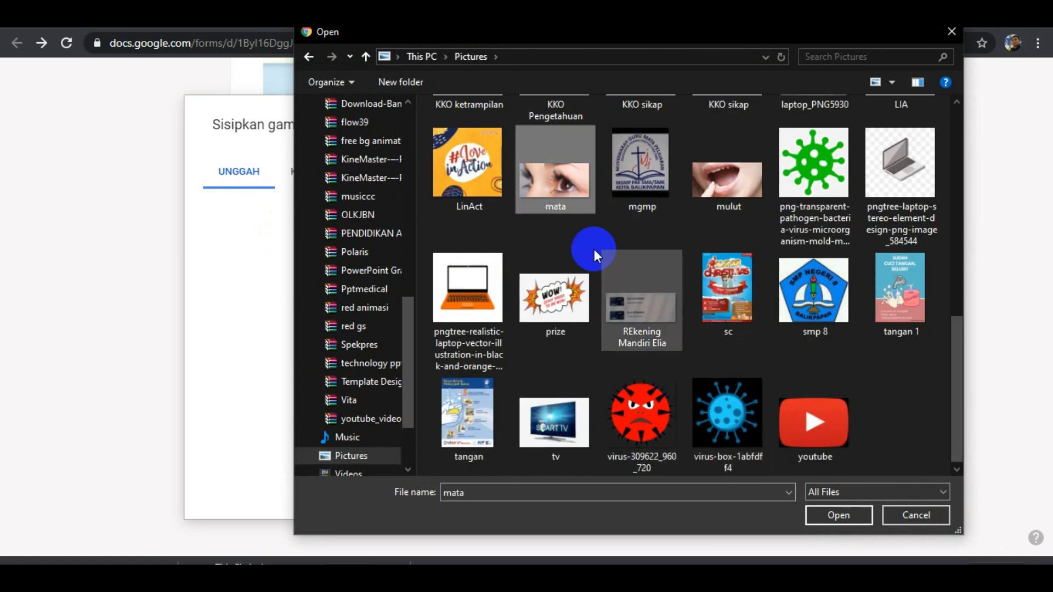
{"action": "left_click", "coordinate": [848, 523]}
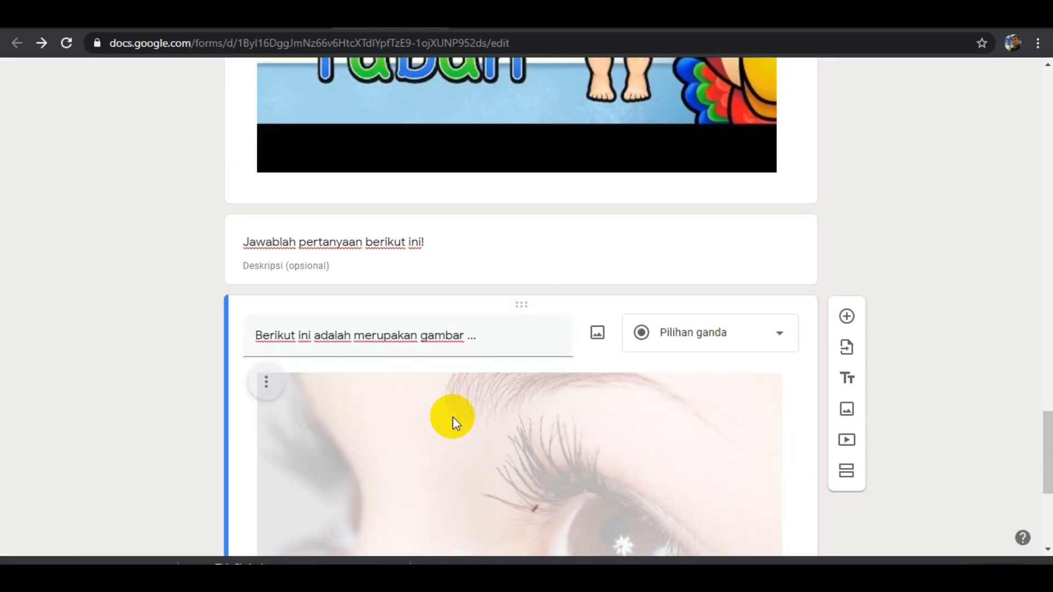
Shrink the question's eye image proportionally to less than a third of its original width.
{"action": "scroll", "coordinate": [423, 426], "scroll_direction": "down", "scroll_amount": 5}
{"action": "left_click", "coordinate": [554, 282]}
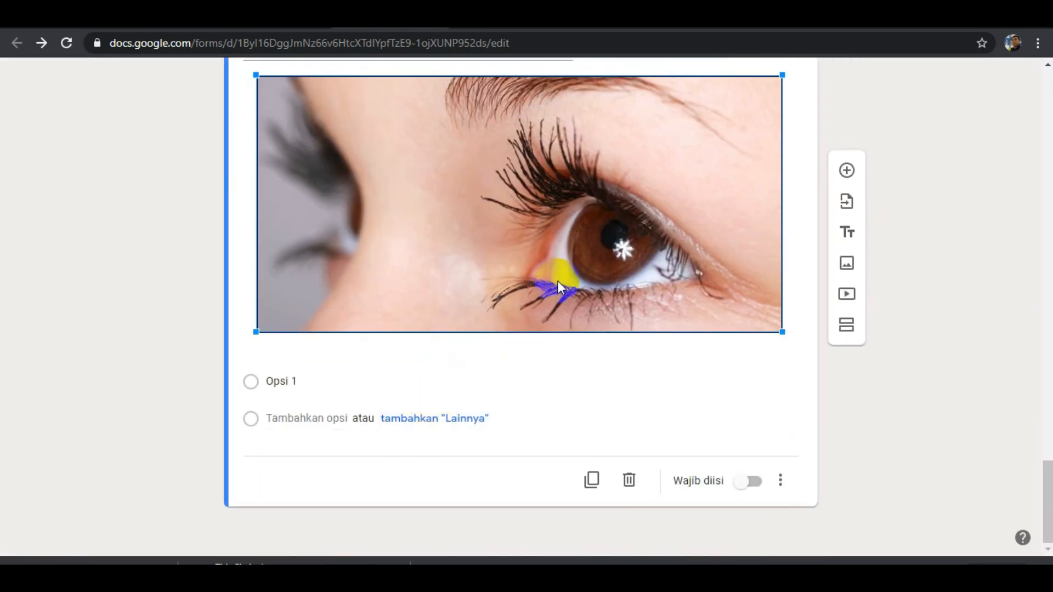
{"action": "left_click_drag", "start_coordinate": [779, 332], "coordinate": [356, 144]}
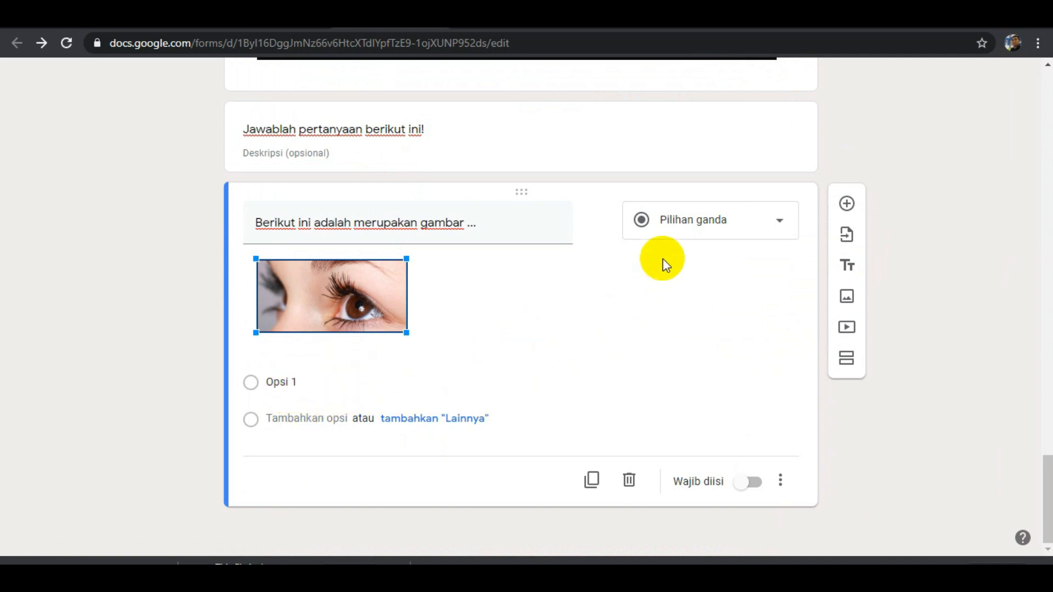
Keep the question type as Pilihan ganda and enter the answer options mata, mulut and telinga.
{"action": "left_click", "coordinate": [767, 221]}
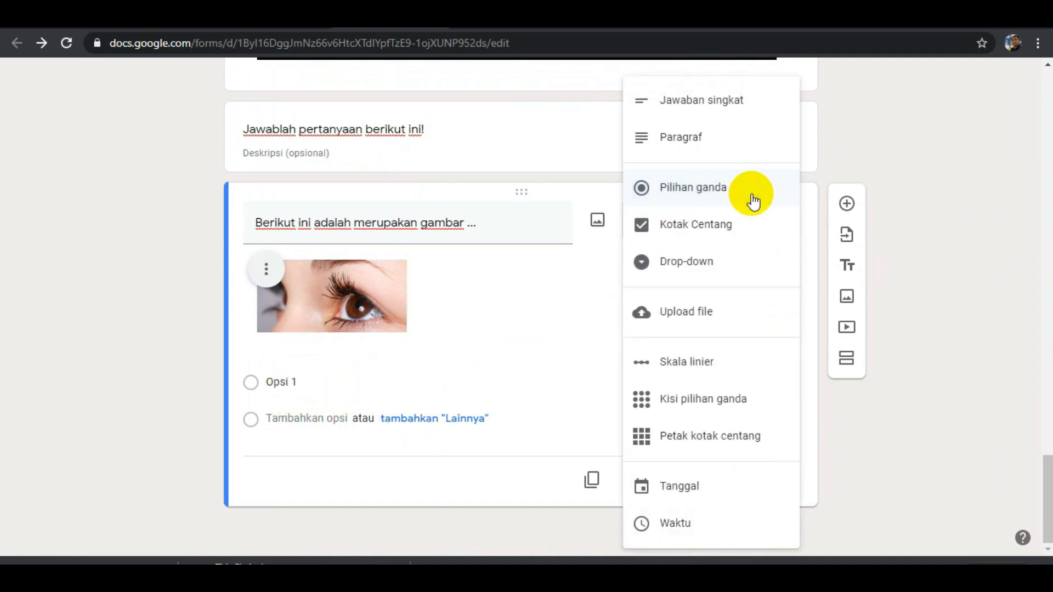
{"action": "left_click", "coordinate": [749, 188]}
{"action": "left_click", "coordinate": [327, 384]}
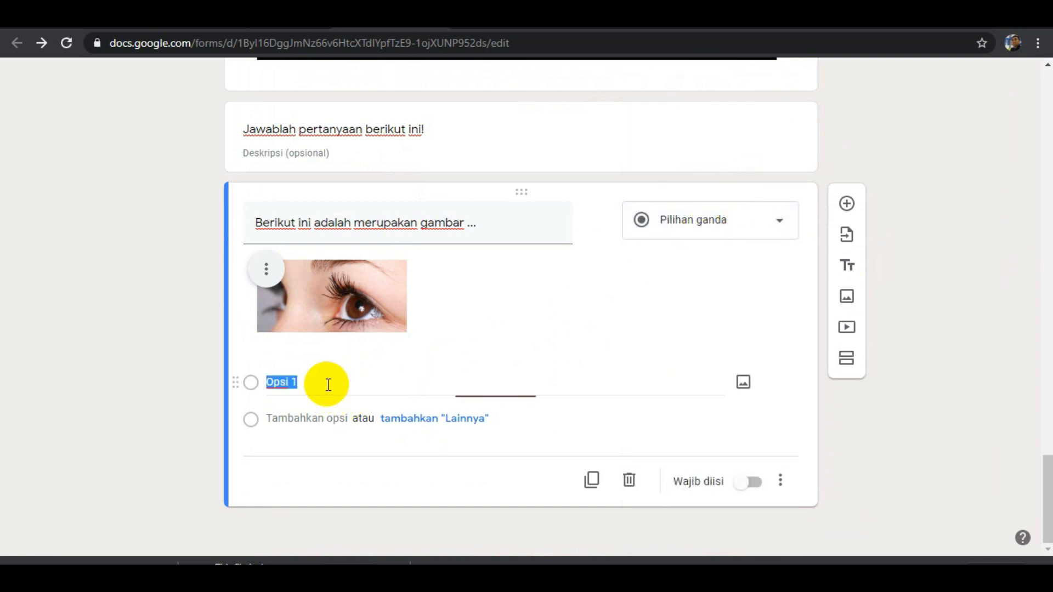
{"action": "type", "text": "mata"}
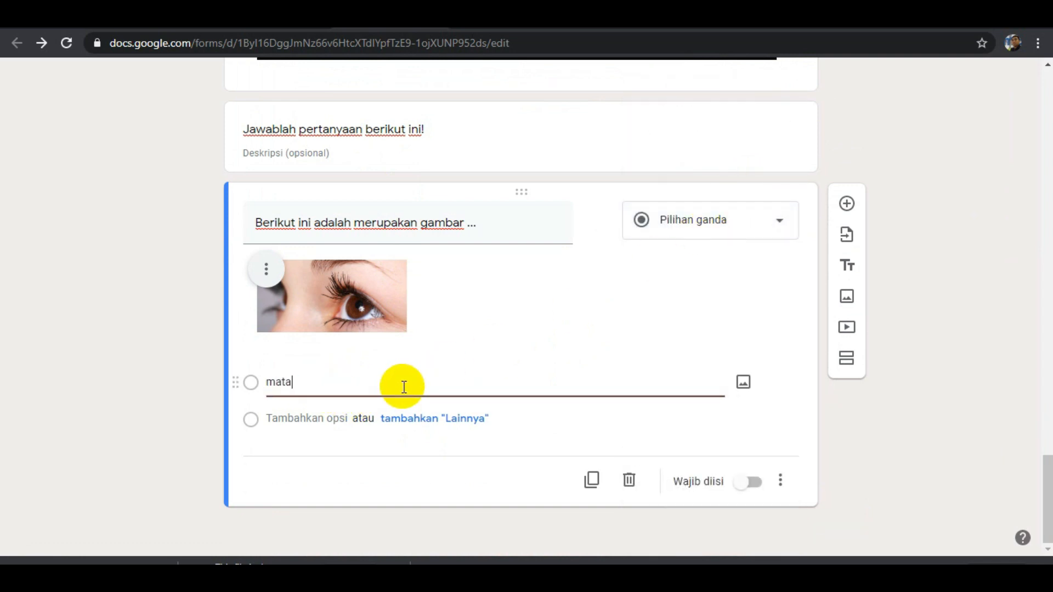
{"action": "key", "text": "Return"}
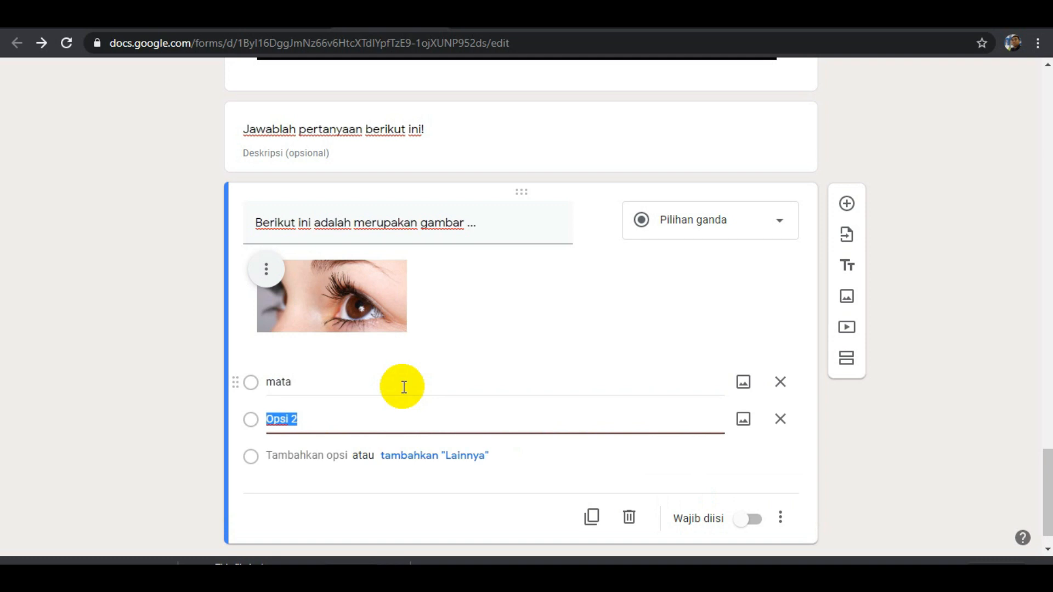
{"action": "type", "text": "hidu"}
{"action": "key", "text": "ctrl+a"}
{"action": "type", "text": "mulut"}
{"action": "key", "text": "Return"}
{"action": "type", "text": "telinga"}
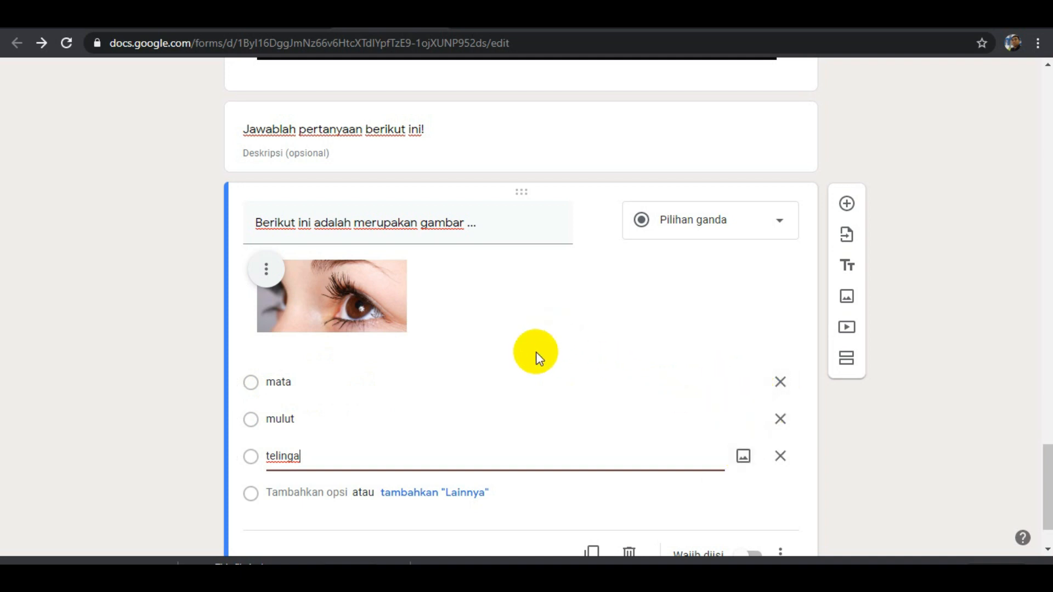
Make the eye image question required.
{"action": "scroll", "coordinate": [525, 359], "scroll_direction": "down", "scroll_amount": 2}
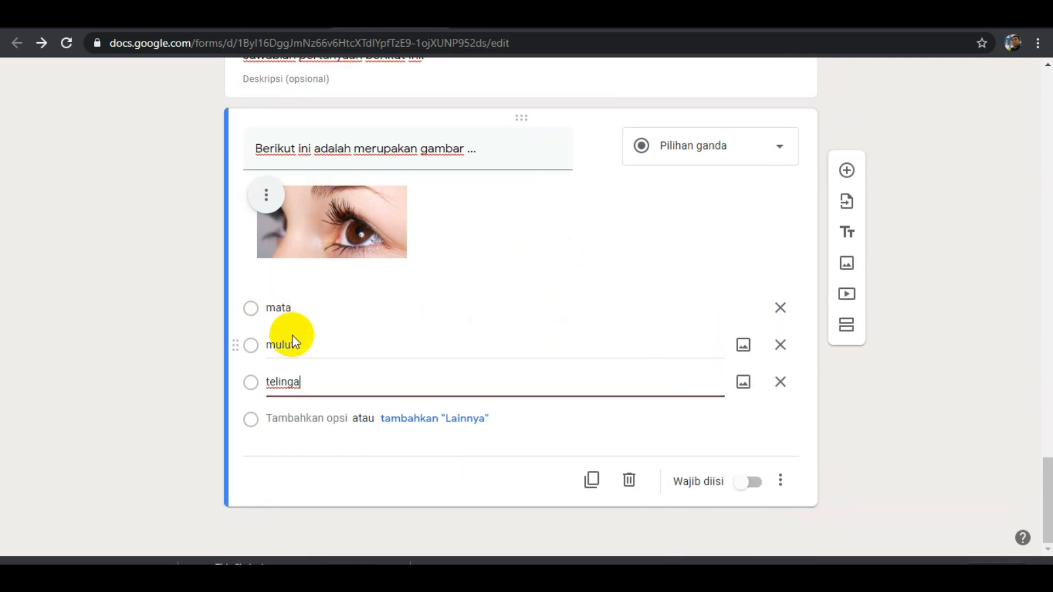
{"action": "left_click", "coordinate": [755, 486]}
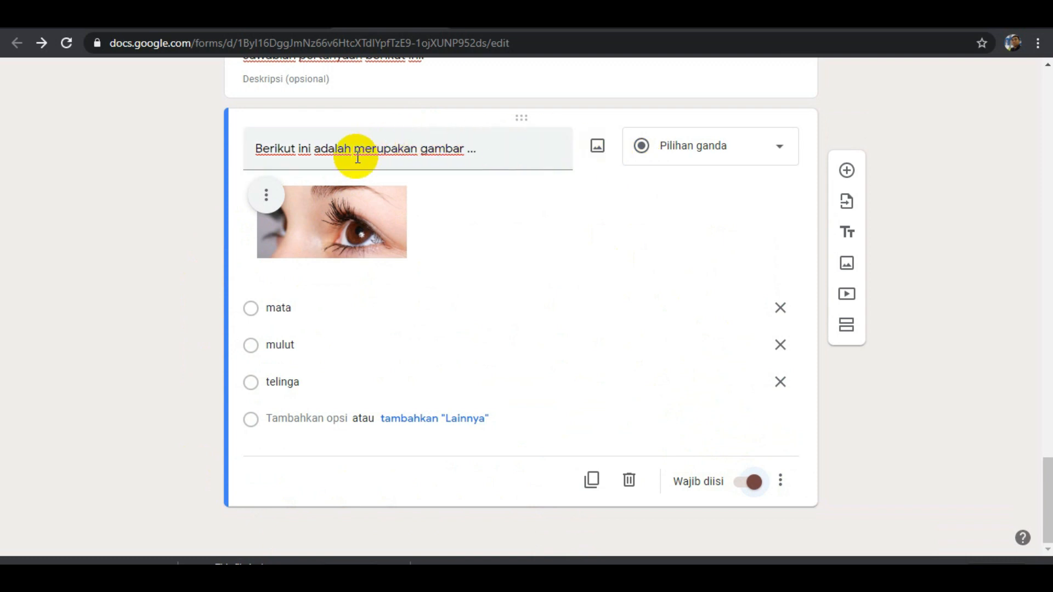
{"action": "scroll", "coordinate": [429, 363], "scroll_direction": "up", "scroll_amount": 3}
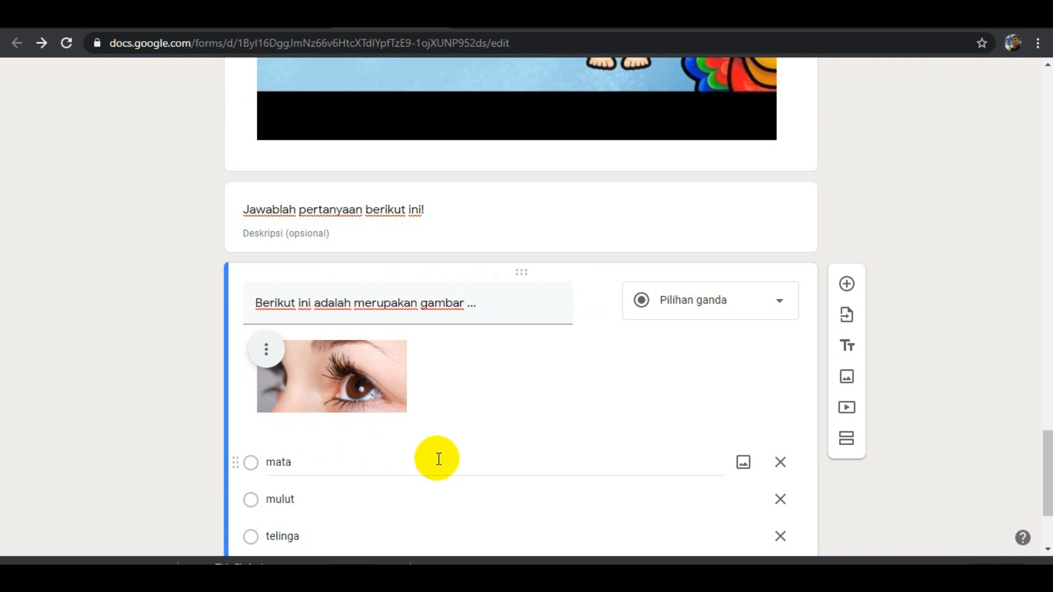
{"action": "scroll", "coordinate": [651, 426], "scroll_direction": "up", "scroll_amount": 4}
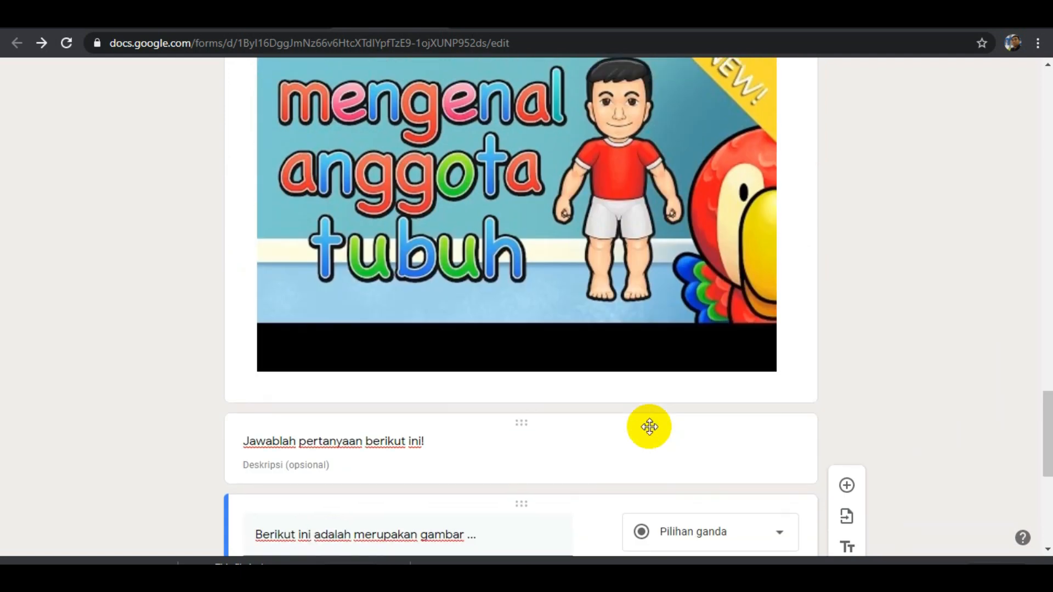
{"action": "scroll", "coordinate": [623, 470], "scroll_direction": "up", "scroll_amount": 1}
{"action": "scroll", "coordinate": [618, 472], "scroll_direction": "down", "scroll_amount": 8}
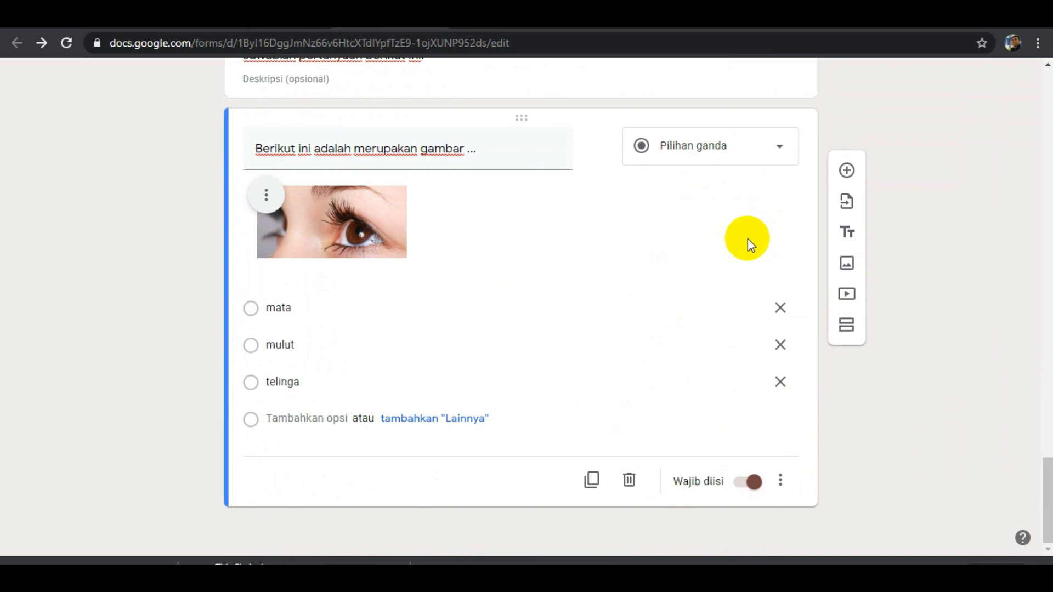
In the form's general settings, remove the restriction to emailme.my.id users and enable Batasi ke 1 tanggapan.
{"action": "scroll", "coordinate": [749, 239], "scroll_direction": "up", "scroll_amount": 4}
{"action": "left_click_drag", "start_coordinate": [1047, 429], "coordinate": [1047, 94]}
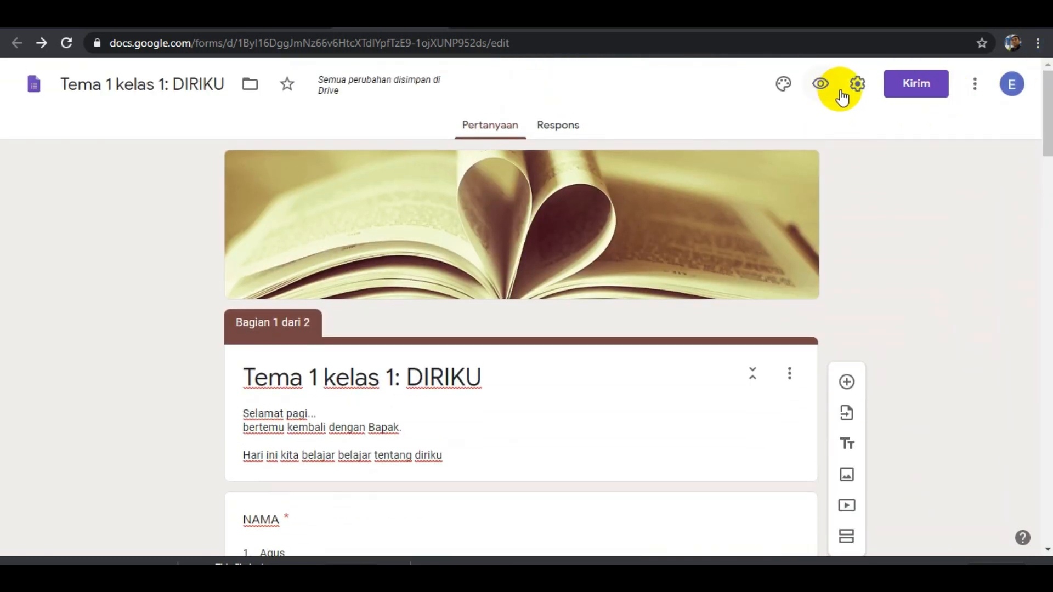
{"action": "left_click", "coordinate": [858, 87]}
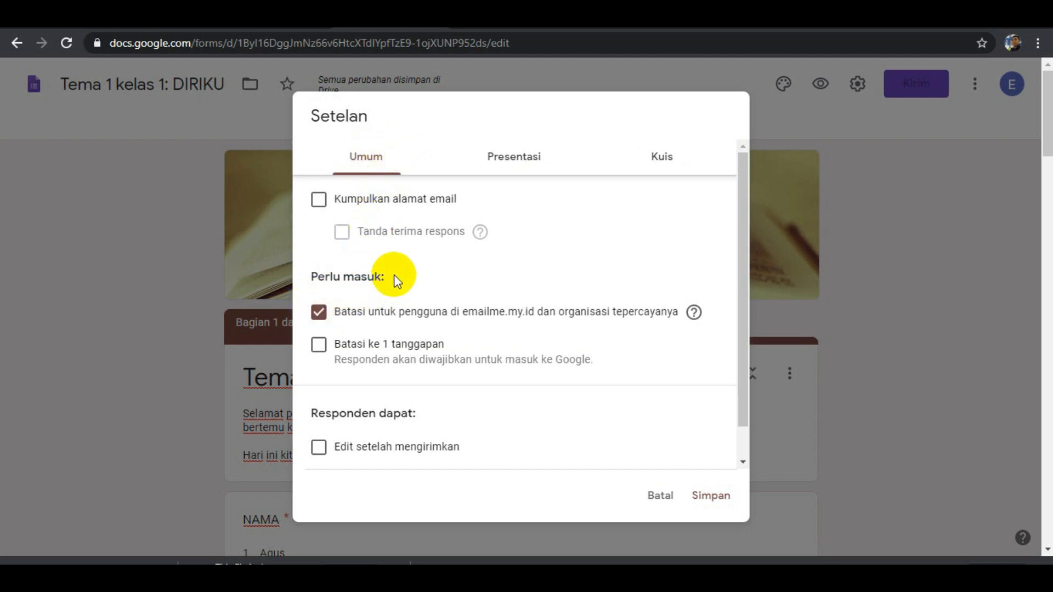
{"action": "left_click", "coordinate": [318, 314]}
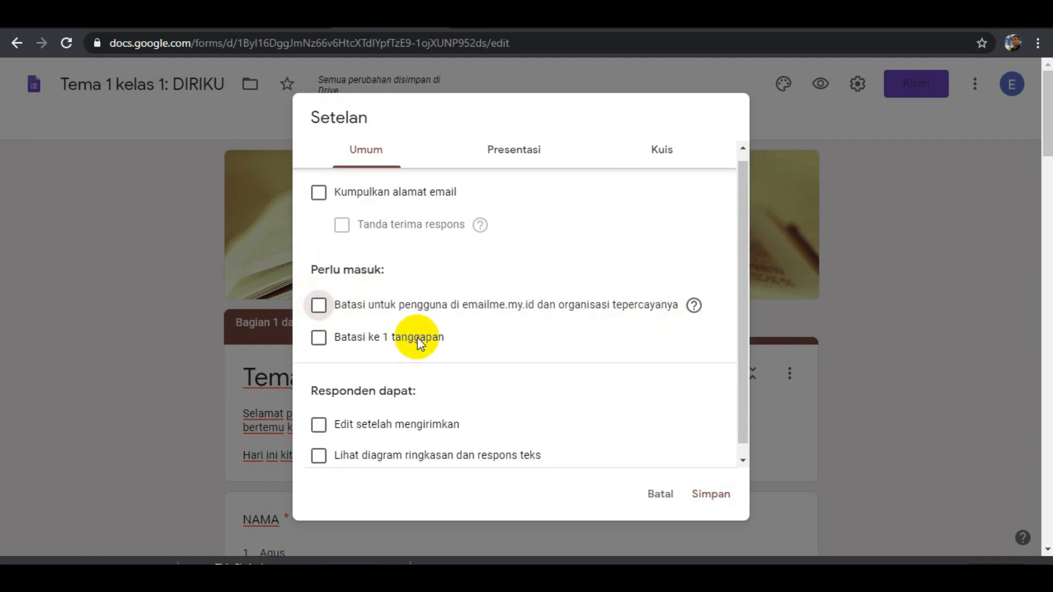
{"action": "scroll", "coordinate": [419, 345], "scroll_direction": "down", "scroll_amount": 1}
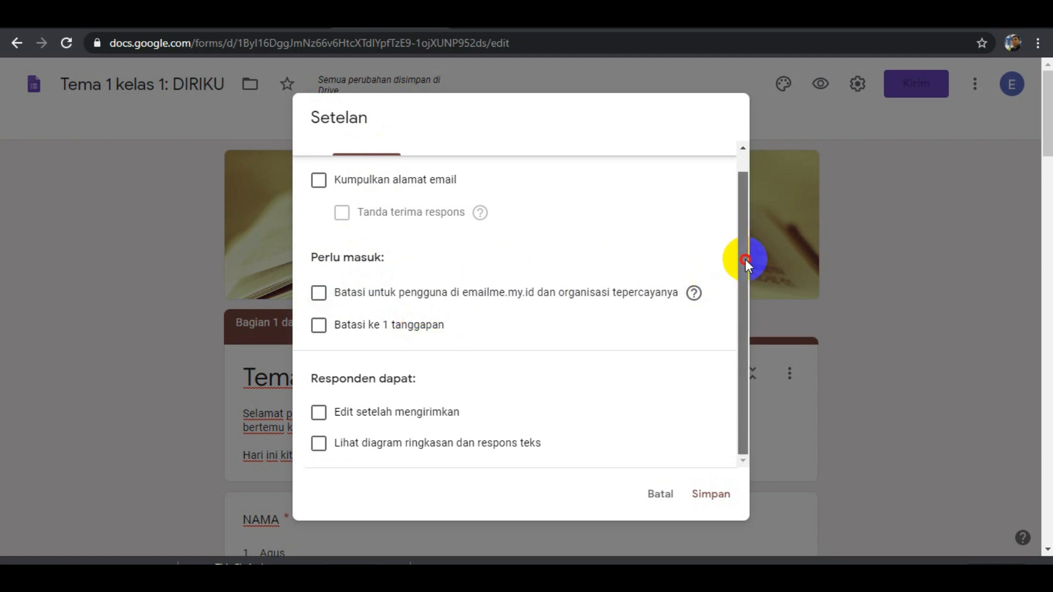
{"action": "scroll", "coordinate": [745, 291], "scroll_direction": "up", "scroll_amount": 1}
{"action": "scroll", "coordinate": [754, 257], "scroll_direction": "down", "scroll_amount": 1}
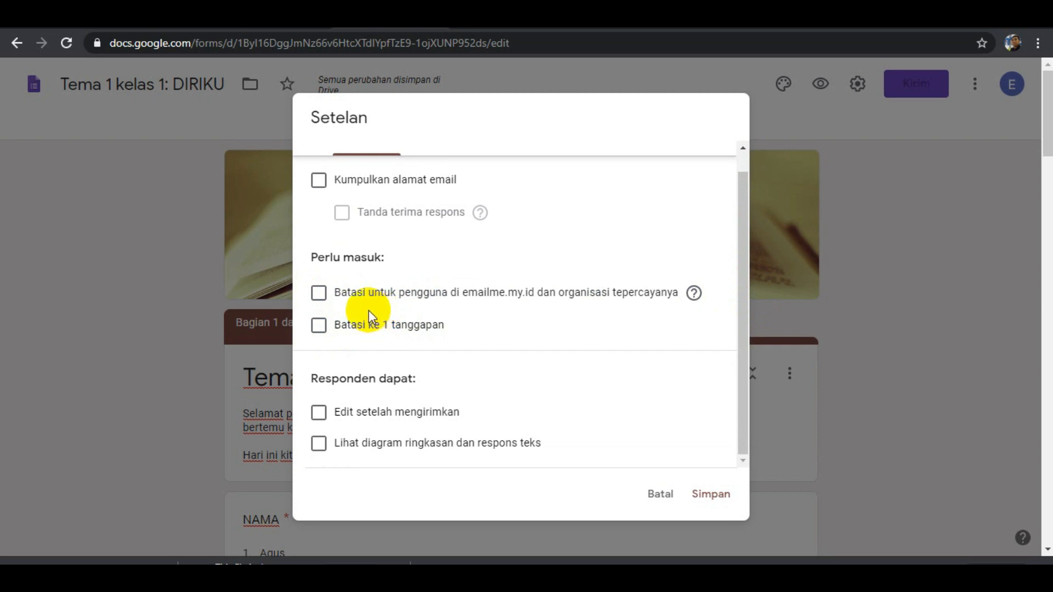
{"action": "left_click", "coordinate": [318, 326]}
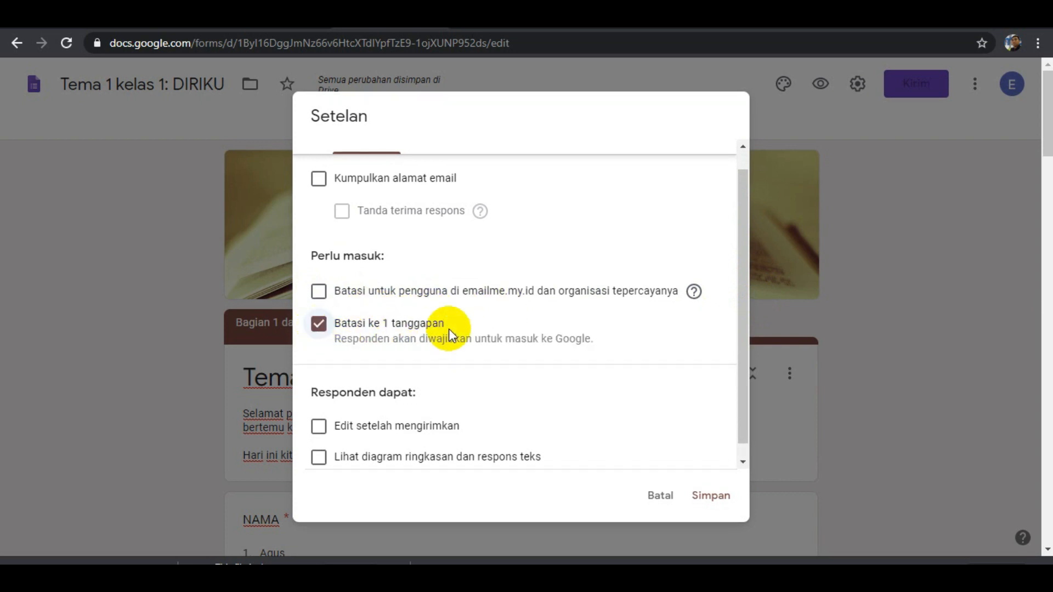
{"action": "scroll", "coordinate": [413, 343], "scroll_direction": "down", "scroll_amount": 3}
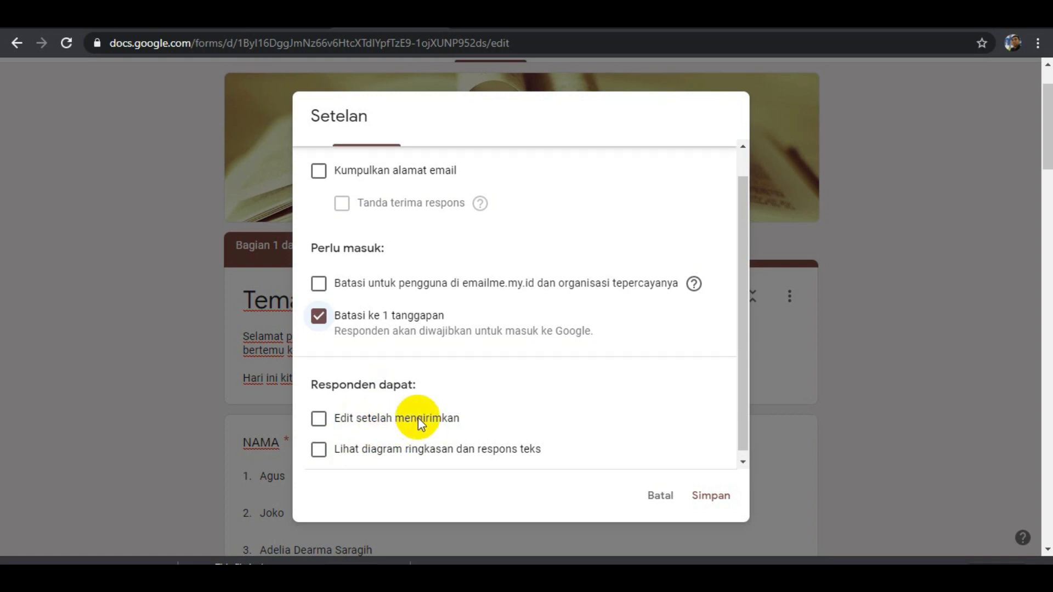
{"action": "scroll", "coordinate": [418, 419], "scroll_direction": "up", "scroll_amount": 1}
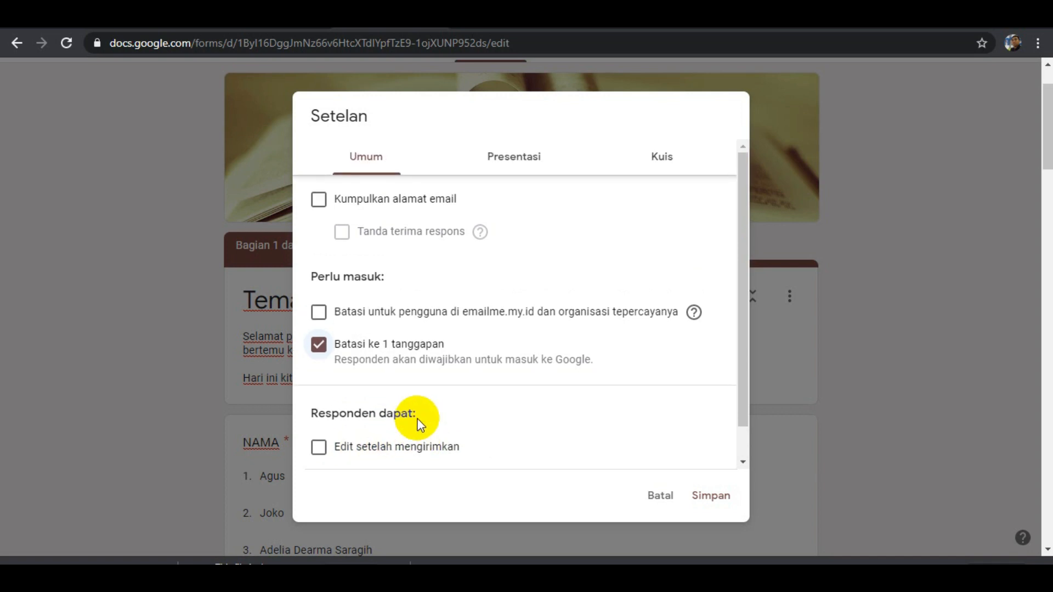
Make the form a quiz with Jadikan ini sebagai kuis and stop respondents from seeing Jawaban yang benar.
{"action": "left_click", "coordinate": [498, 164]}
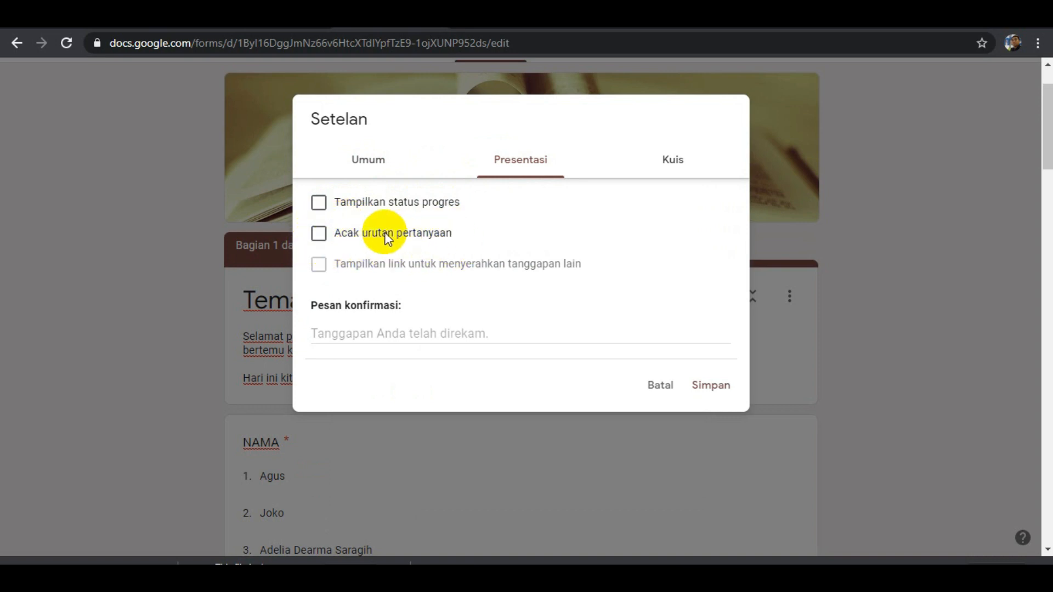
{"action": "left_click", "coordinate": [675, 171]}
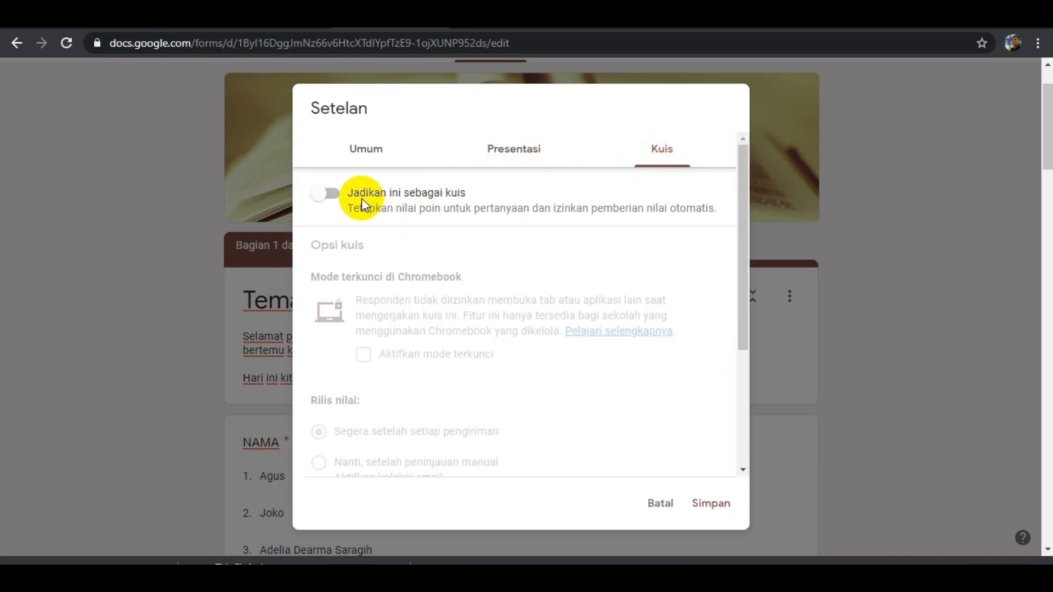
{"action": "left_click", "coordinate": [332, 196]}
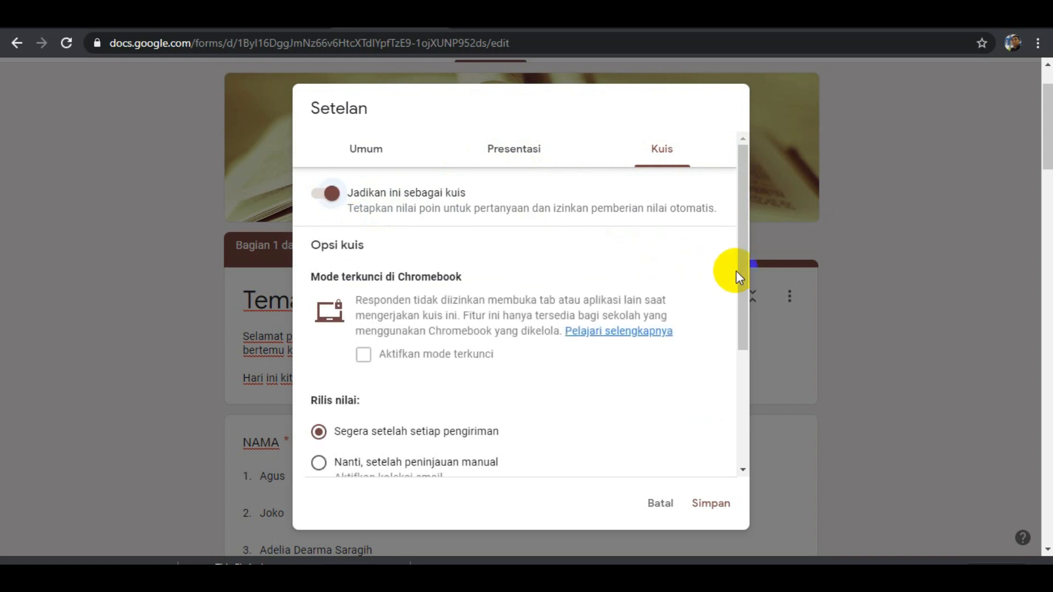
{"action": "left_click_drag", "start_coordinate": [743, 263], "coordinate": [759, 378]}
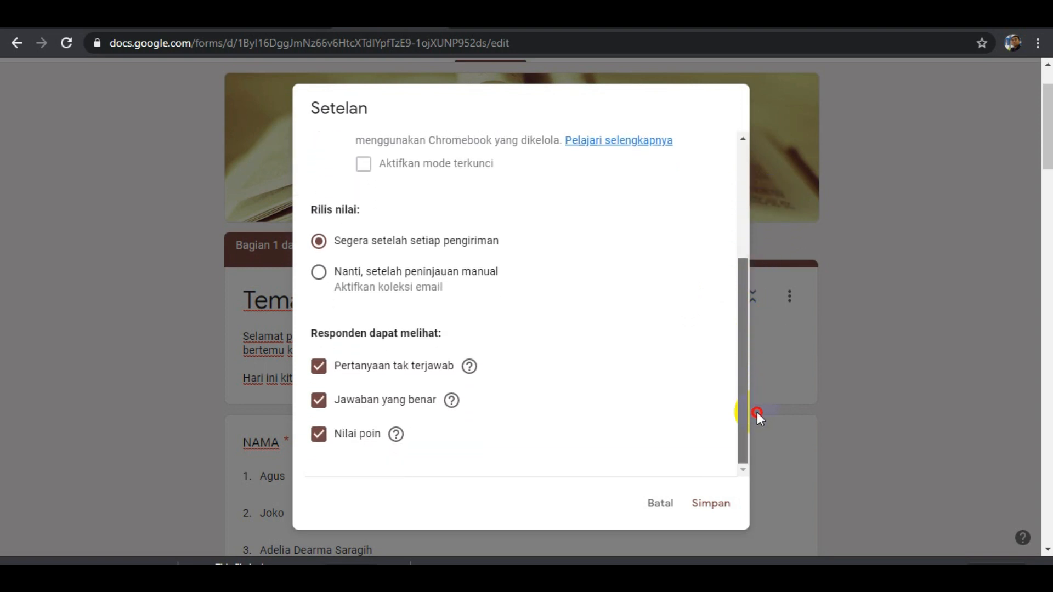
{"action": "left_click_drag", "start_coordinate": [757, 414], "coordinate": [757, 414]}
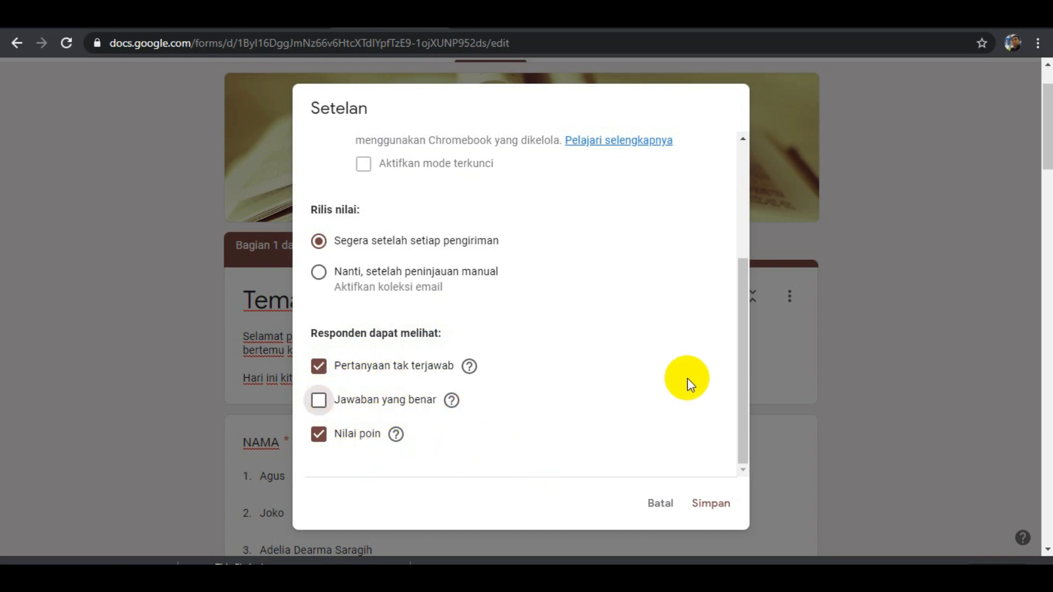
{"action": "left_click_drag", "start_coordinate": [741, 350], "coordinate": [717, 196]}
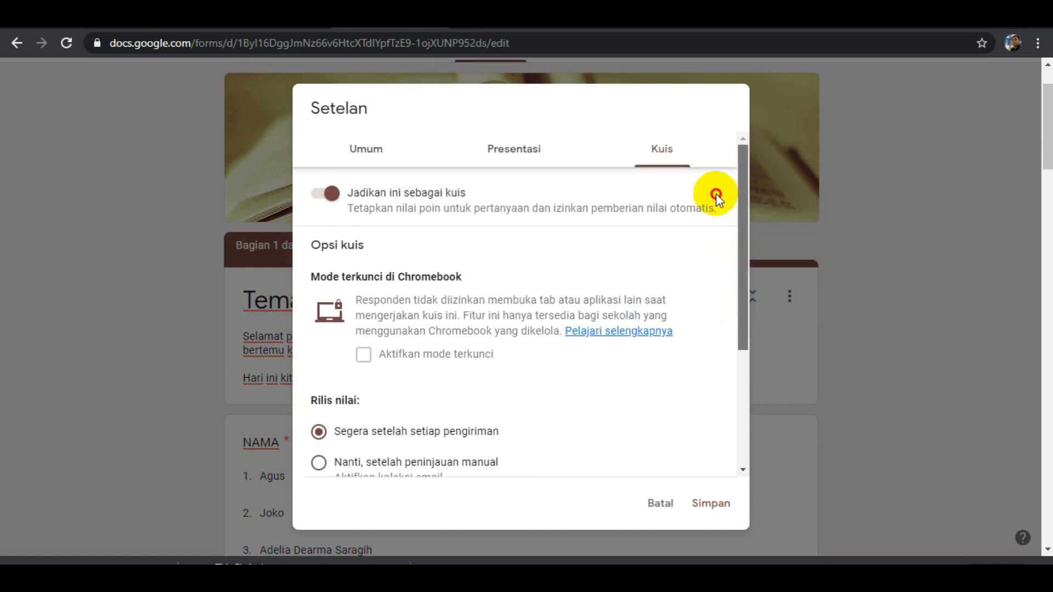
Set the confirmation message to "Terima sudah belajar hari ini" and save the form settings.
{"action": "left_click", "coordinate": [524, 159]}
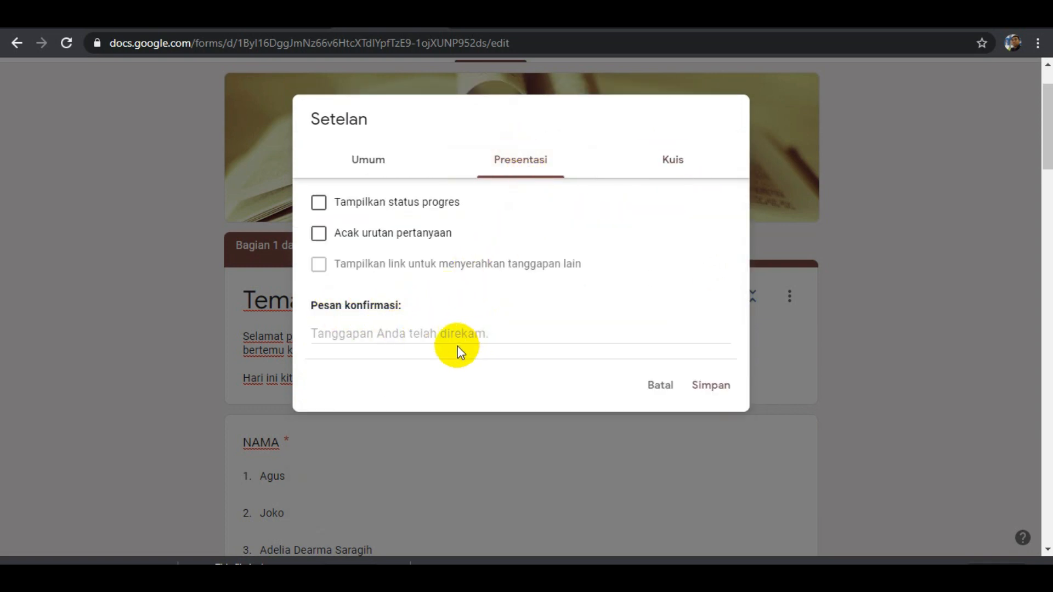
{"action": "left_click", "coordinate": [475, 340]}
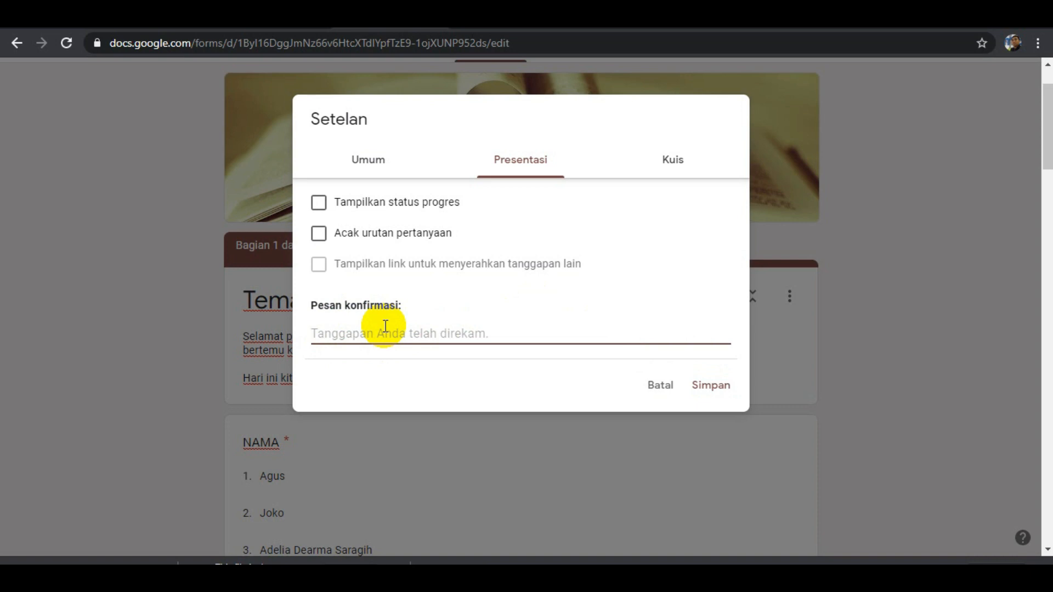
{"action": "type", "text": "Terima sudah belajar hari ini"}
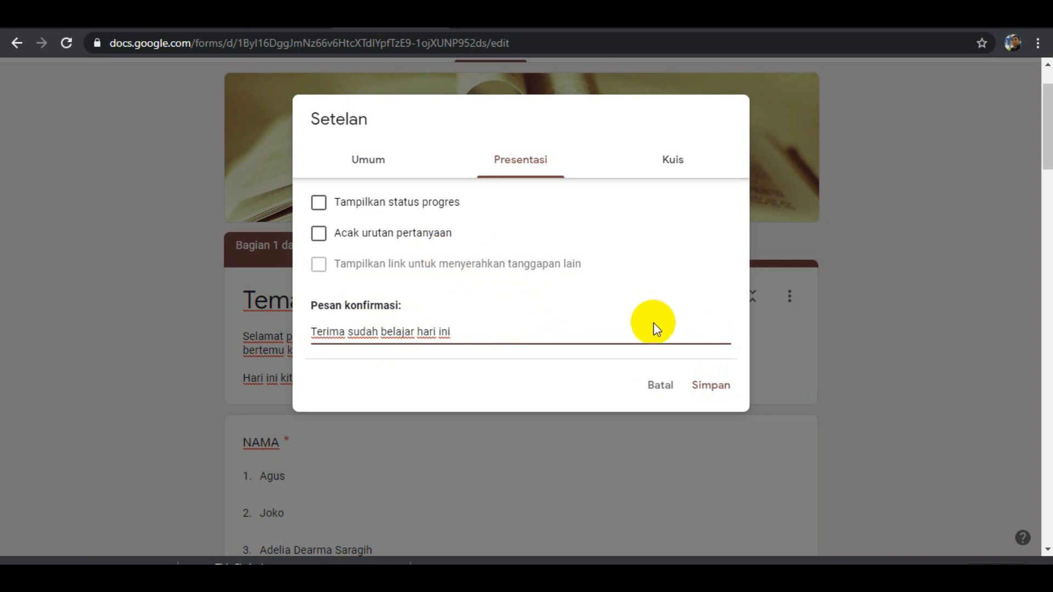
{"action": "left_click", "coordinate": [712, 387]}
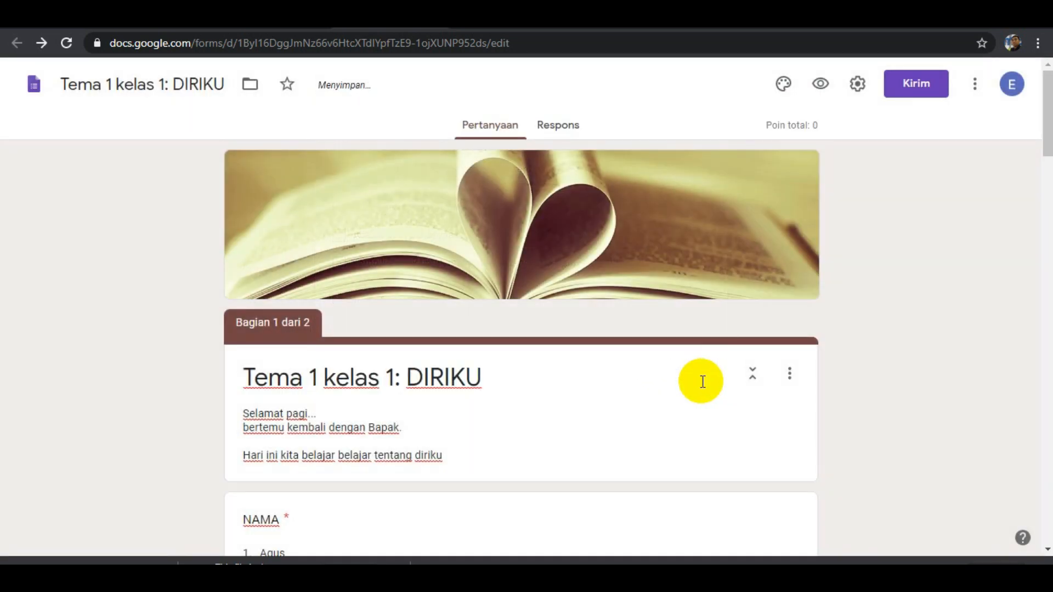
In the eye image question's answer key, assign 10 points and mark mata as the correct answer.
{"action": "scroll", "coordinate": [703, 382], "scroll_direction": "down", "scroll_amount": 20}
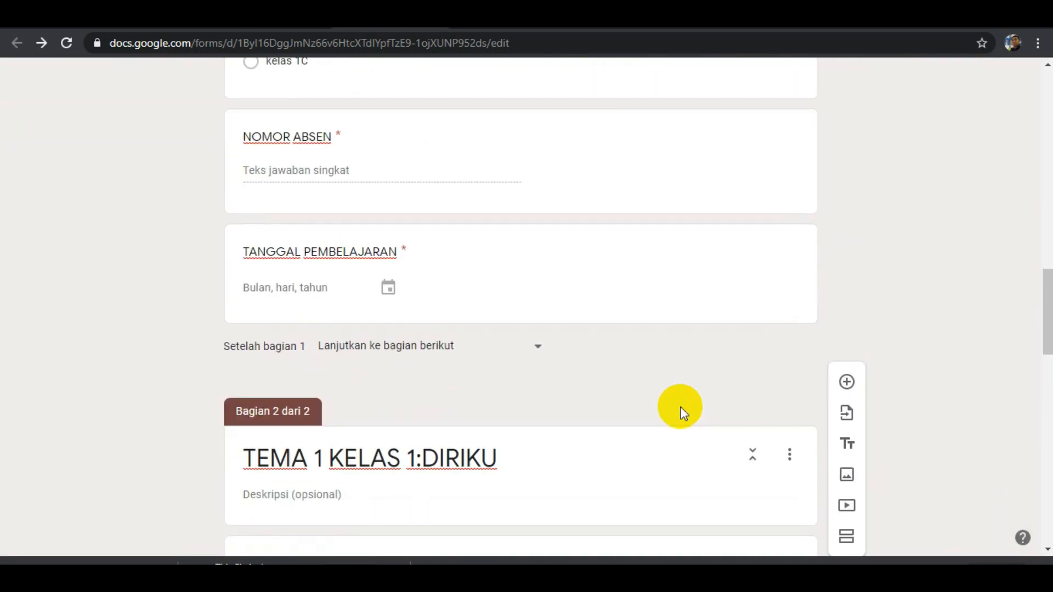
{"action": "scroll", "coordinate": [681, 409], "scroll_direction": "down", "scroll_amount": 18}
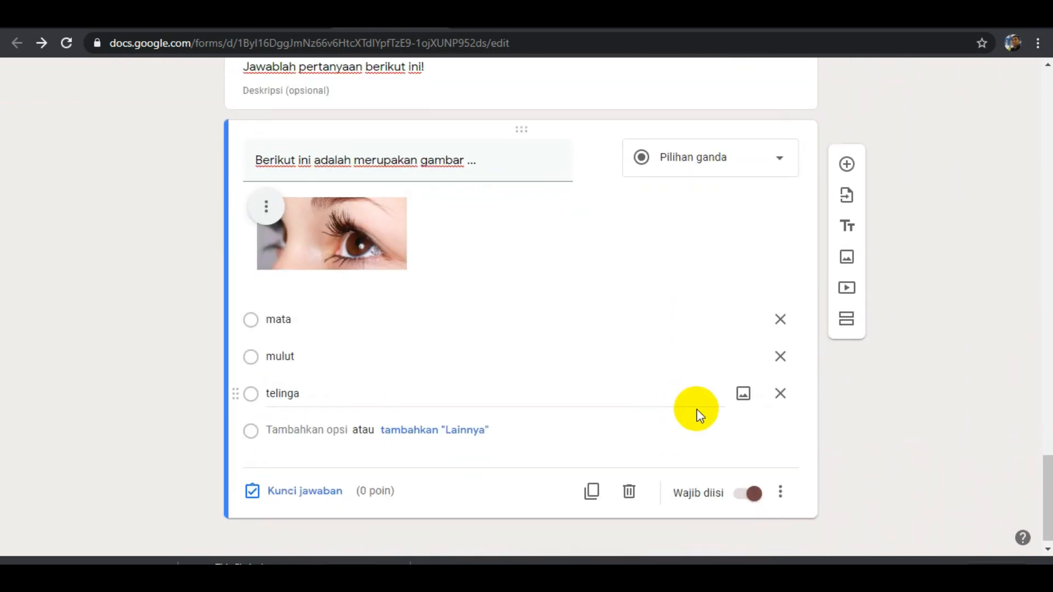
{"action": "scroll", "coordinate": [697, 409], "scroll_direction": "down", "scroll_amount": 1}
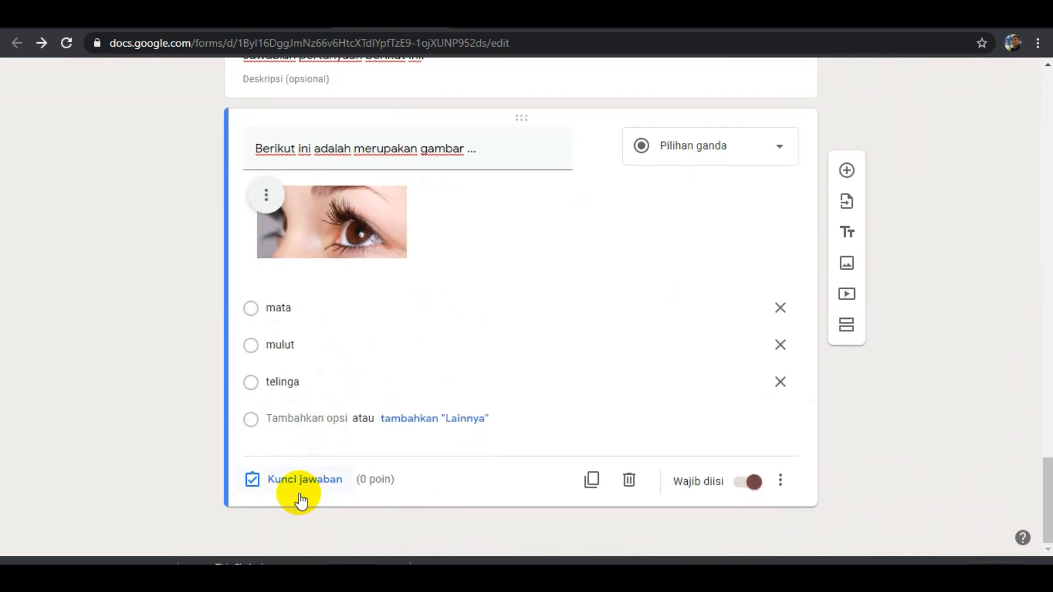
{"action": "left_click", "coordinate": [329, 482]}
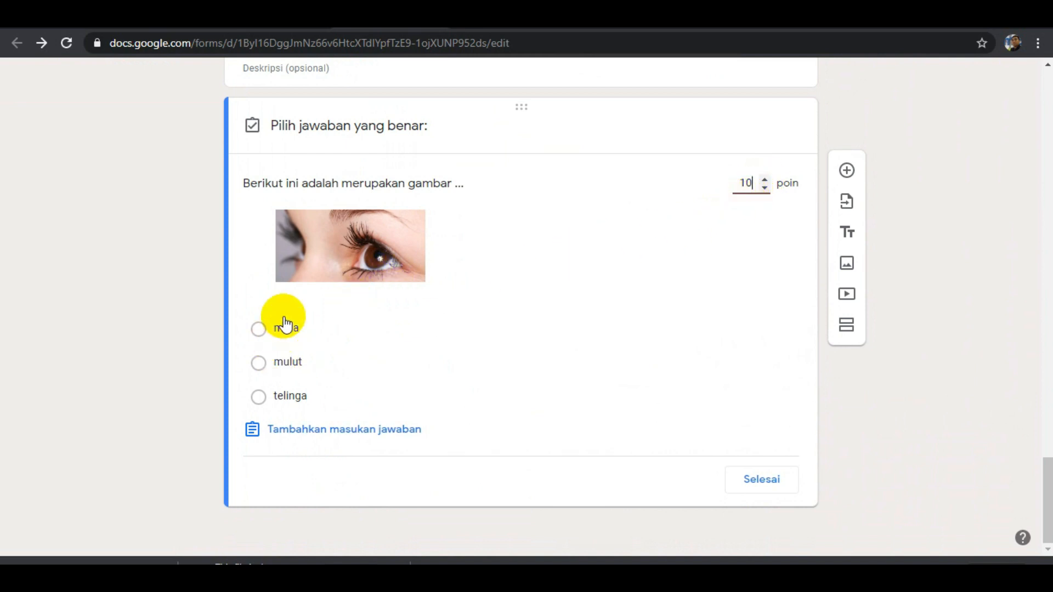
{"action": "left_click", "coordinate": [259, 330]}
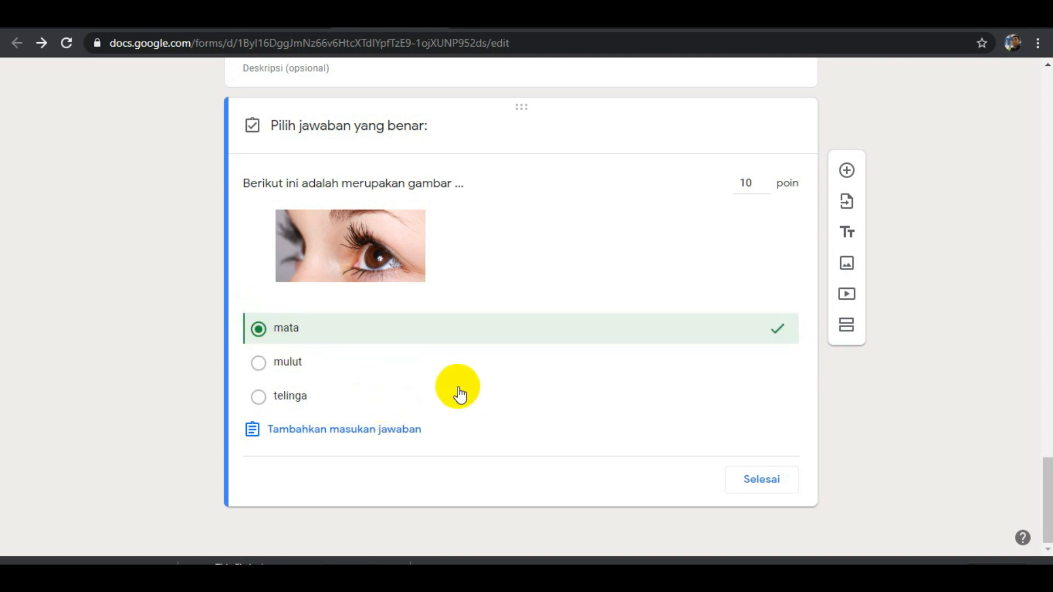
{"action": "left_click", "coordinate": [764, 482]}
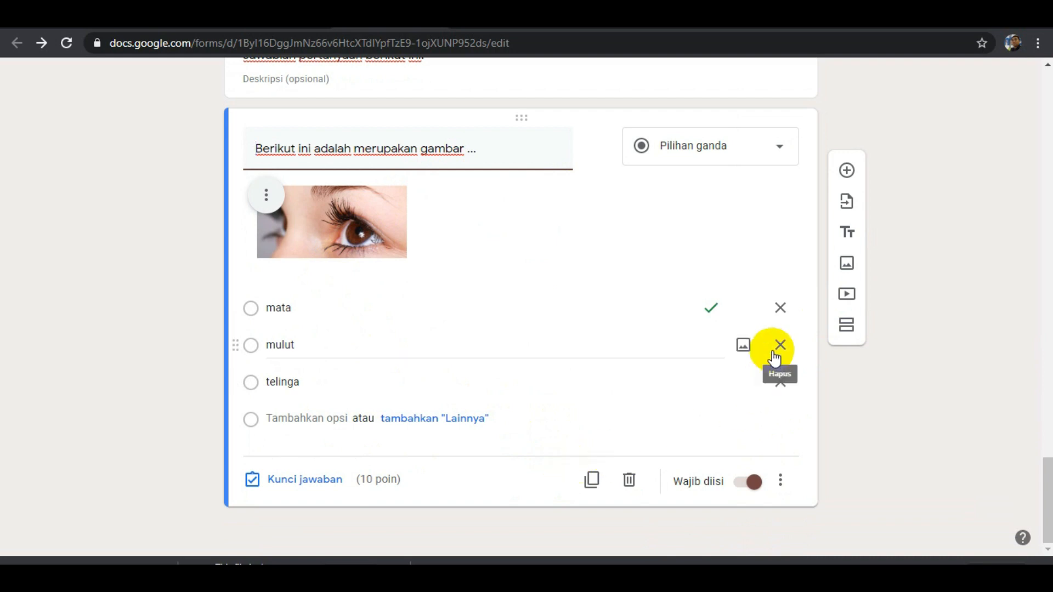
Add a new question below the eye image question with the text "Kita memiliki mulut yang berjumlah ....".
{"action": "scroll", "coordinate": [701, 419], "scroll_direction": "up", "scroll_amount": 5}
{"action": "scroll", "coordinate": [695, 426], "scroll_direction": "down", "scroll_amount": 5}
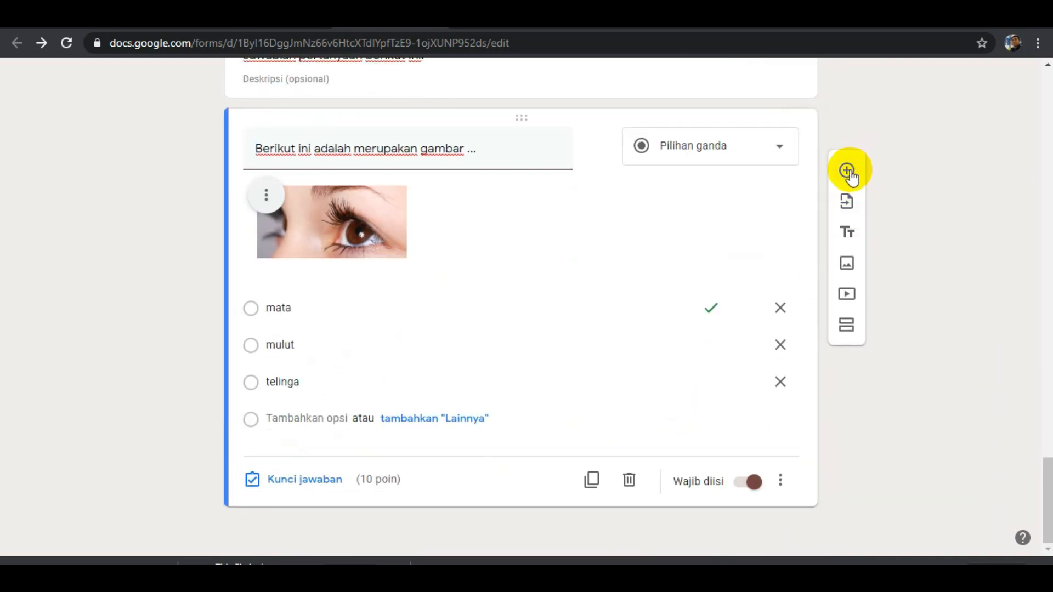
{"action": "left_click", "coordinate": [848, 171]}
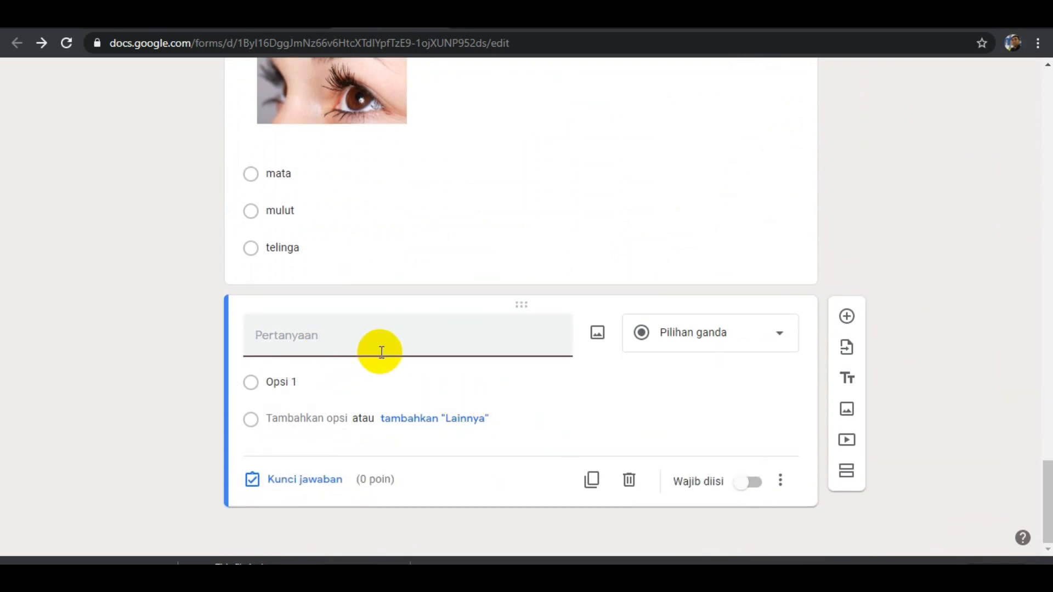
{"action": "scroll", "coordinate": [382, 353], "scroll_direction": "up", "scroll_amount": 2}
{"action": "scroll", "coordinate": [377, 356], "scroll_direction": "down", "scroll_amount": 2}
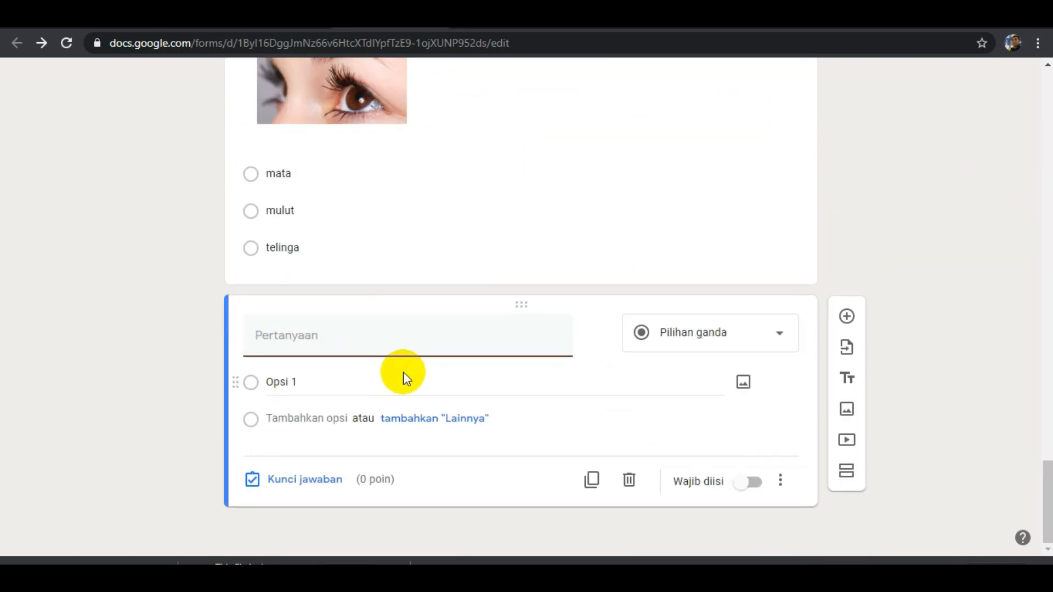
{"action": "type", "text": "Ki"}
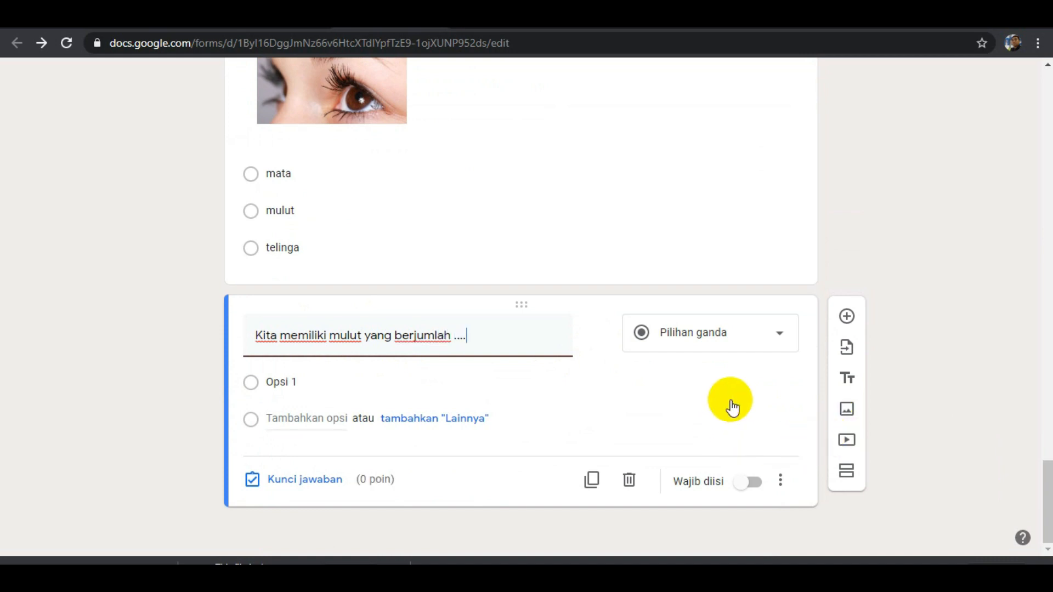
Change the mouth-count question to Kotak Centang and give it the answer options 1, 2 and 3.
{"action": "left_click", "coordinate": [776, 342]}
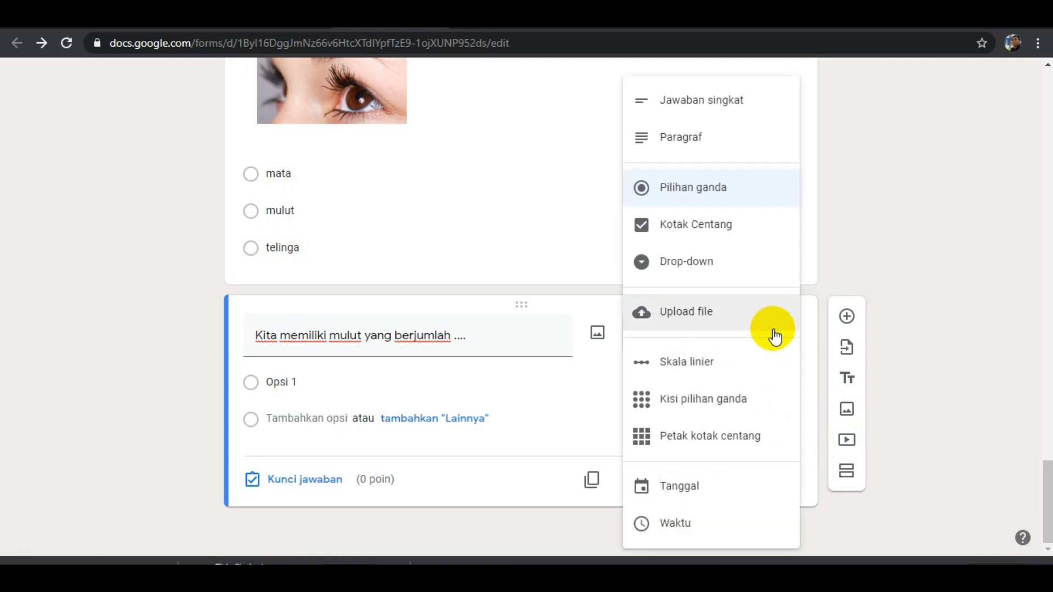
{"action": "left_click", "coordinate": [755, 235]}
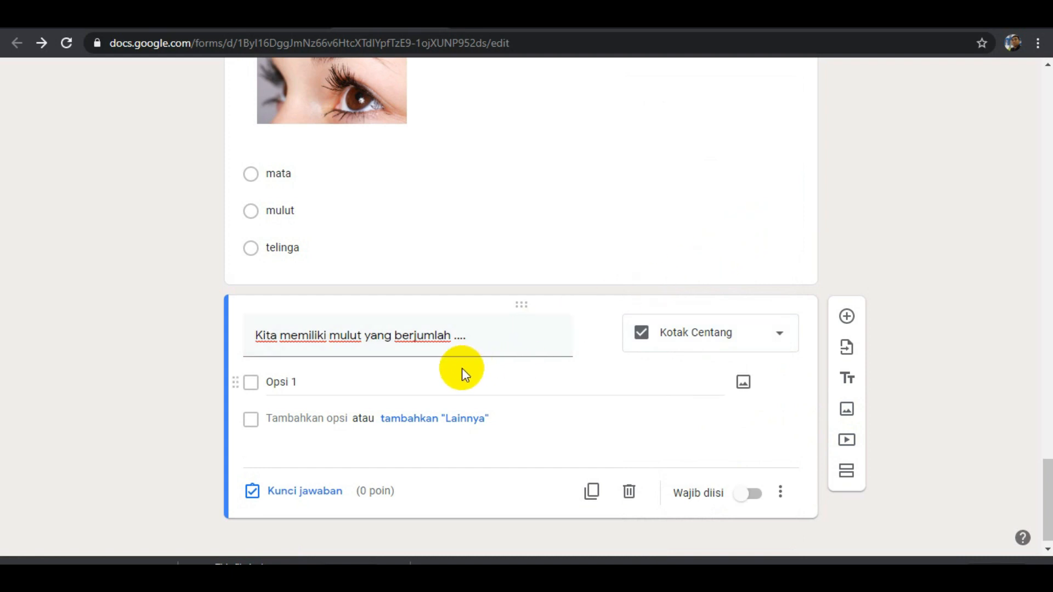
{"action": "left_click", "coordinate": [291, 382]}
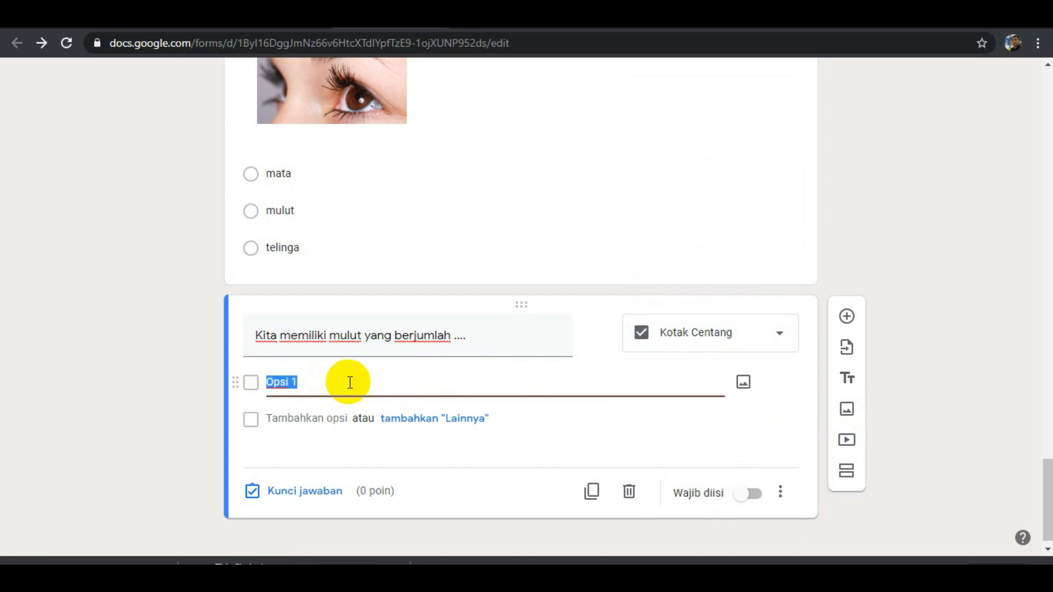
{"action": "type", "text": "1"}
{"action": "key", "text": "Return"}
{"action": "type", "text": "2"}
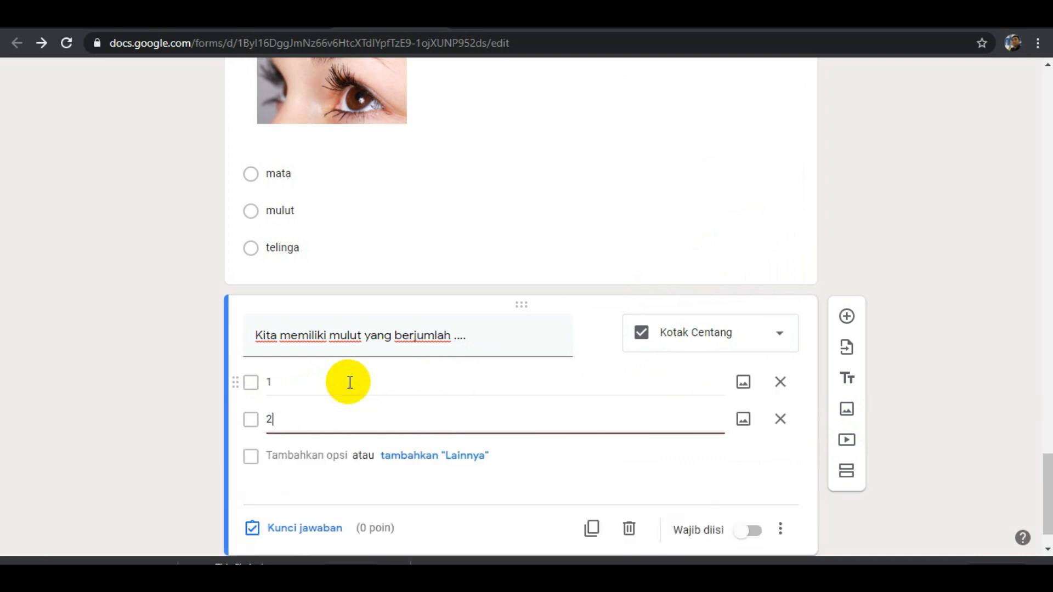
{"action": "key", "text": "Return"}
{"action": "type", "text": "3"}
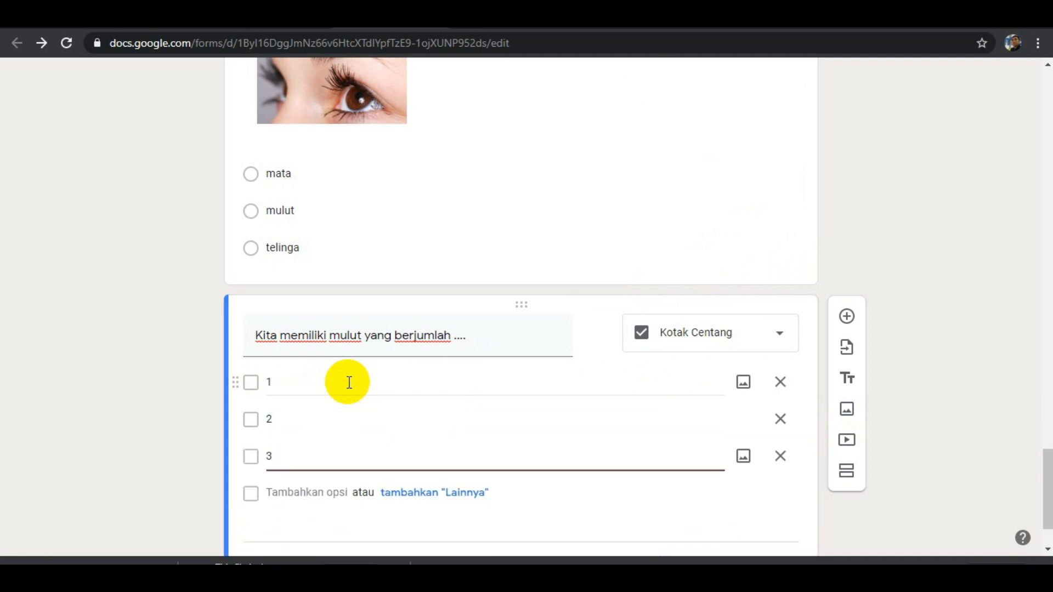
In the mouth-count question's answer key, mark 1 as the correct answer and assign 10 points.
{"action": "scroll", "coordinate": [390, 390], "scroll_direction": "down", "scroll_amount": 2}
{"action": "left_click", "coordinate": [325, 481]}
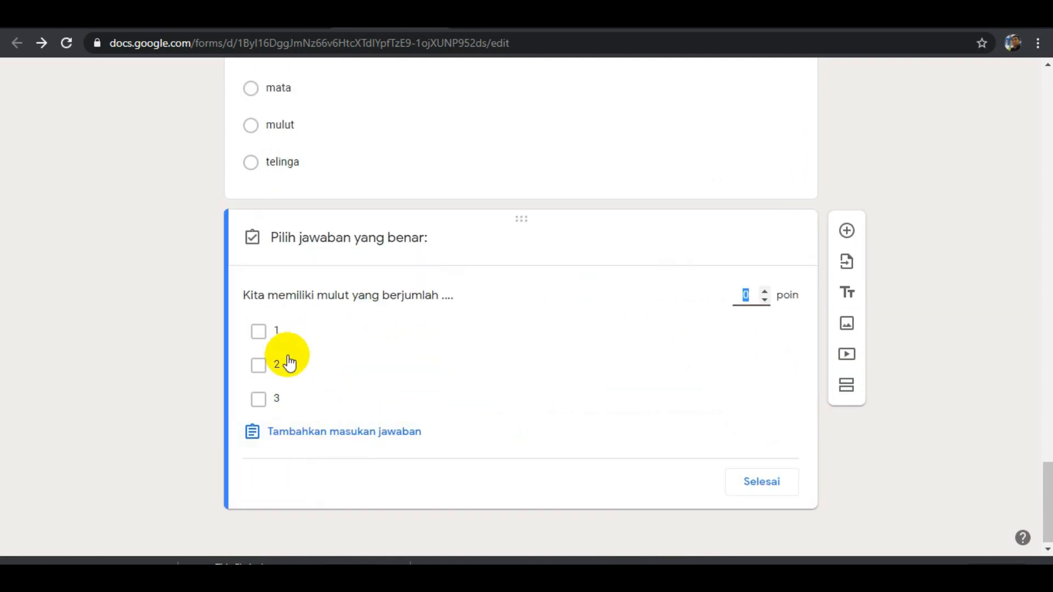
{"action": "left_click", "coordinate": [259, 336]}
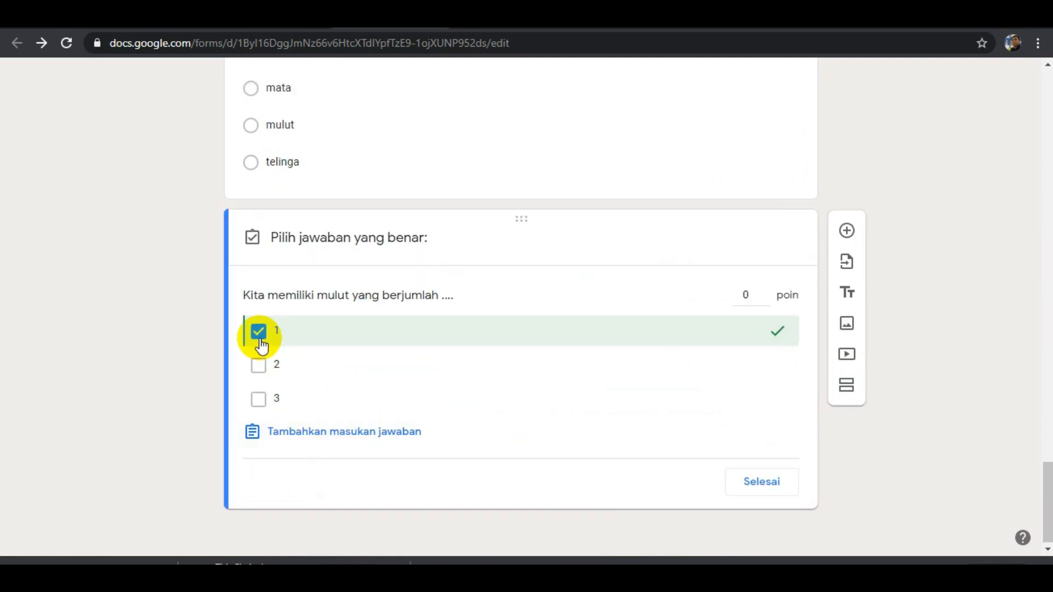
{"action": "left_click", "coordinate": [742, 295]}
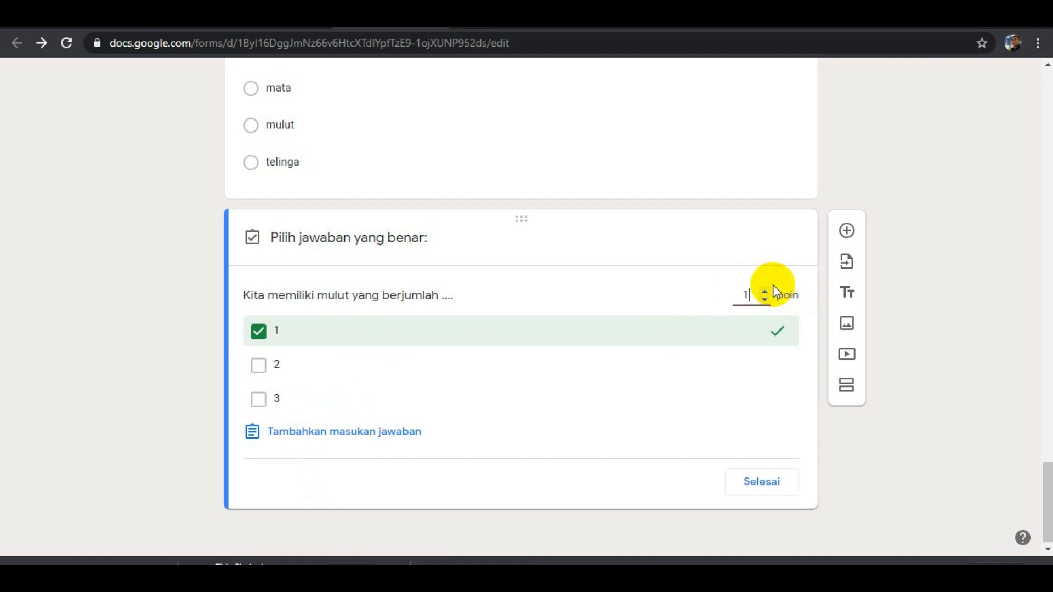
{"action": "left_click", "coordinate": [763, 481]}
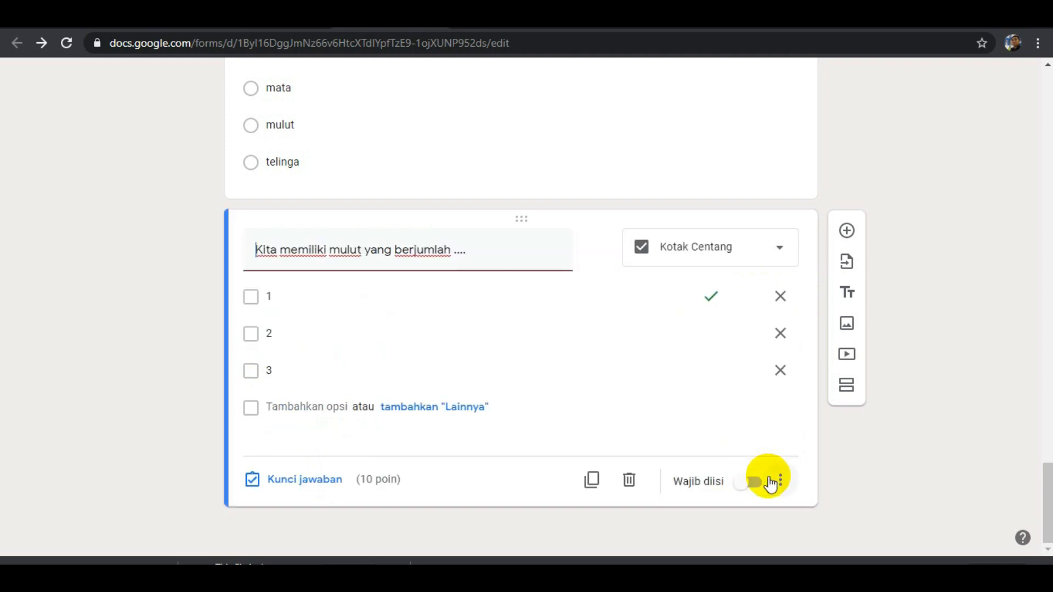
Look back over the lesson video, the eye image question and the mouth-count question.
{"action": "scroll", "coordinate": [437, 393], "scroll_direction": "up", "scroll_amount": 8}
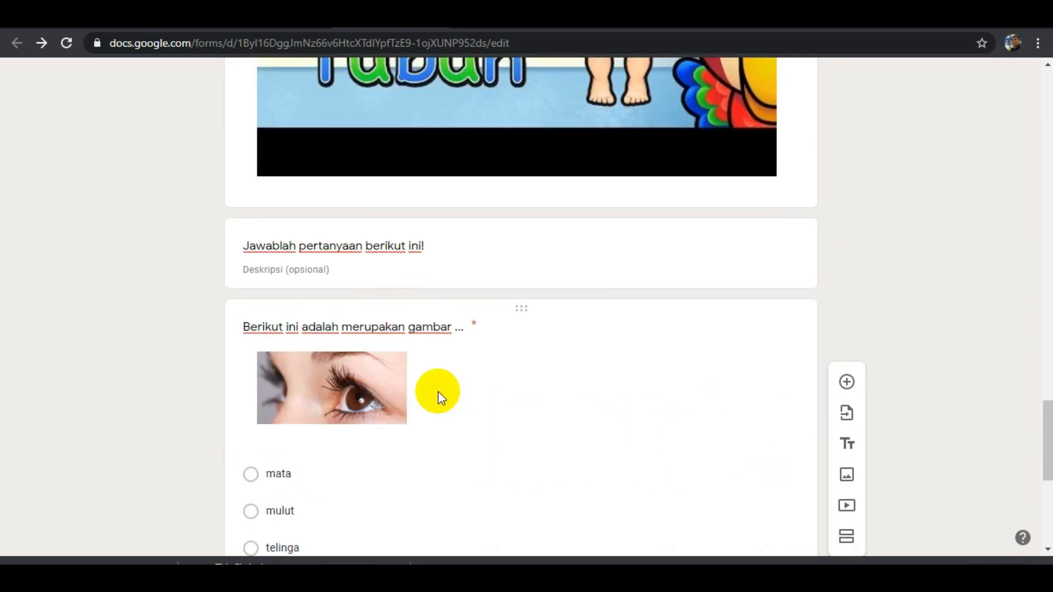
{"action": "scroll", "coordinate": [438, 390], "scroll_direction": "up", "scroll_amount": 6}
{"action": "scroll", "coordinate": [439, 389], "scroll_direction": "down", "scroll_amount": 12}
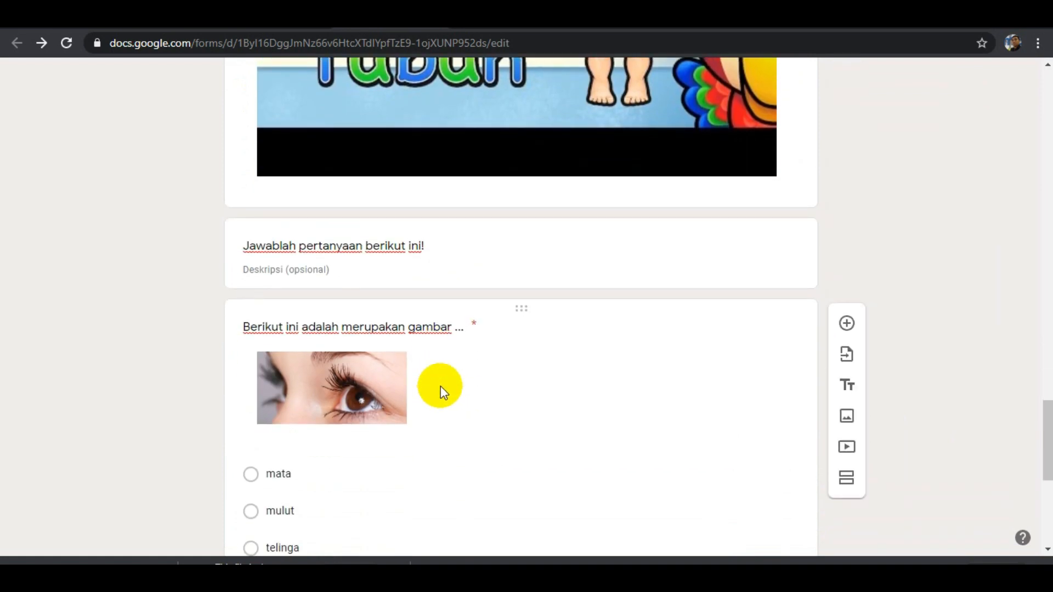
{"action": "scroll", "coordinate": [441, 383], "scroll_direction": "down", "scroll_amount": 1}
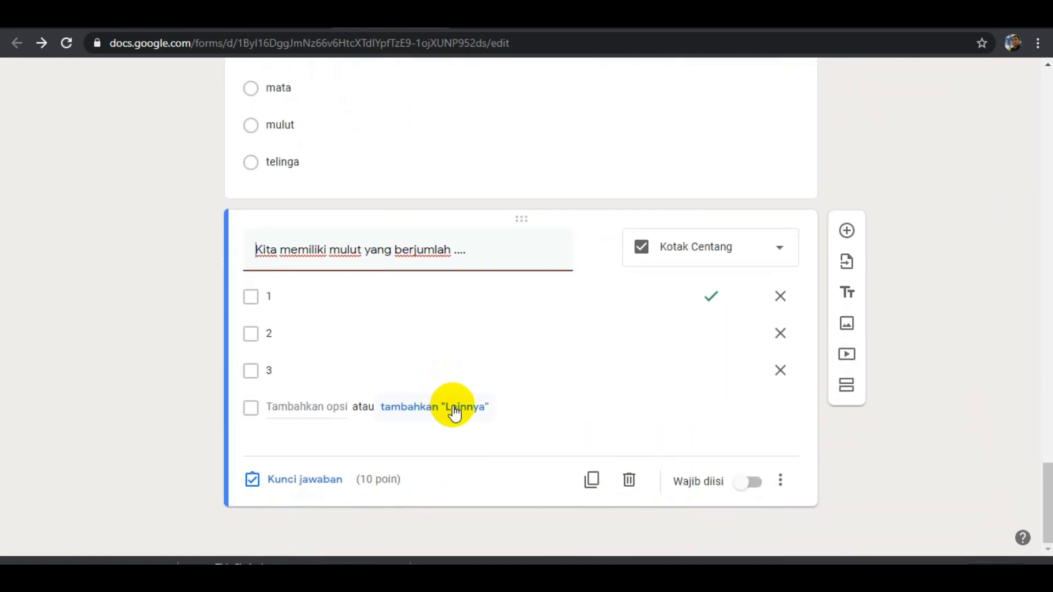
{"action": "scroll", "coordinate": [450, 400], "scroll_direction": "up", "scroll_amount": 4}
{"action": "scroll", "coordinate": [454, 392], "scroll_direction": "up", "scroll_amount": 10}
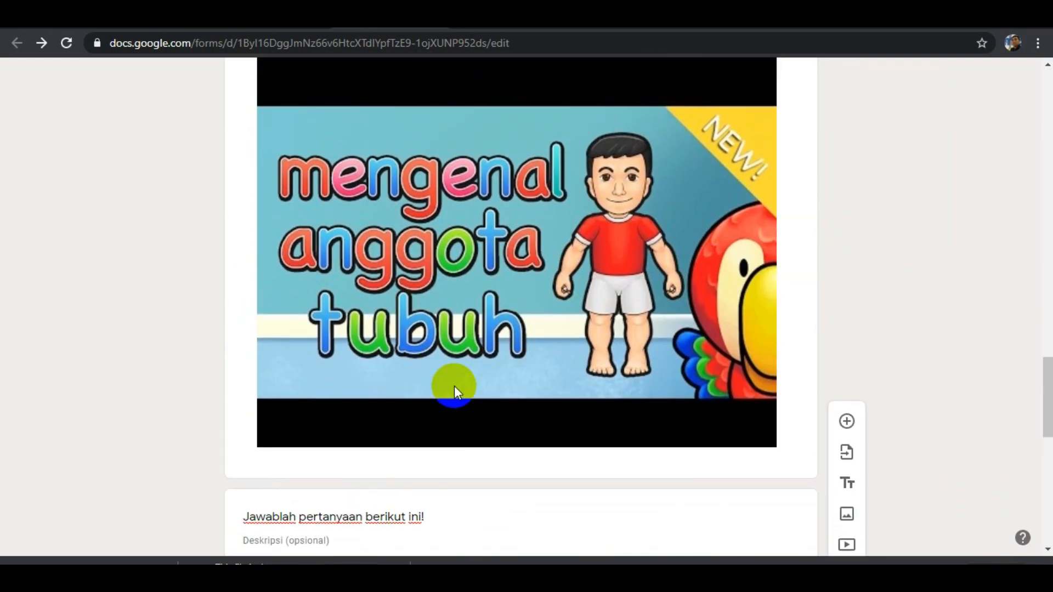
{"action": "scroll", "coordinate": [451, 391], "scroll_direction": "down", "scroll_amount": 10}
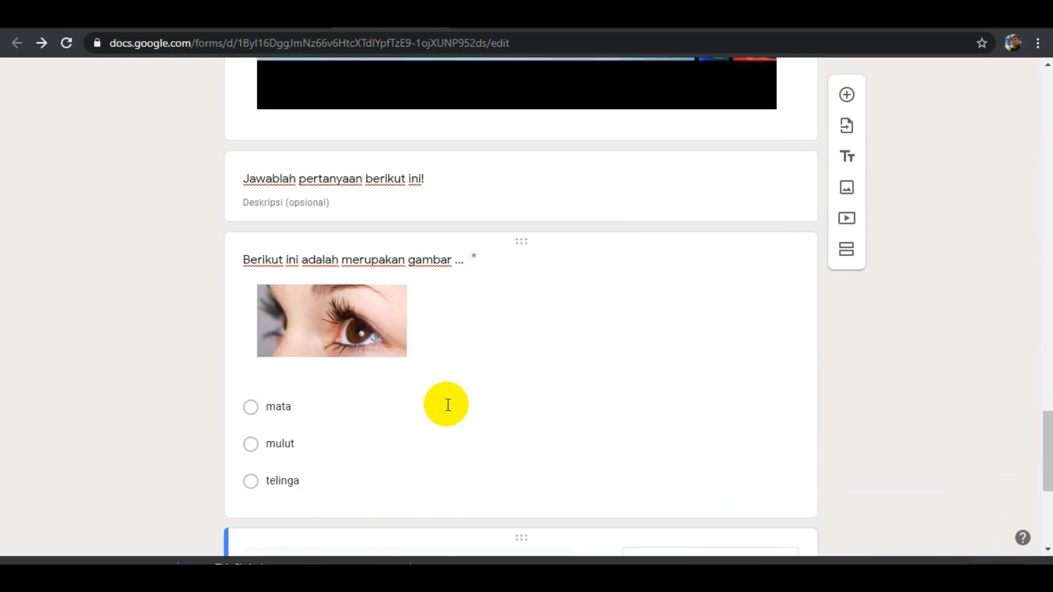
{"action": "scroll", "coordinate": [447, 405], "scroll_direction": "down", "scroll_amount": 5}
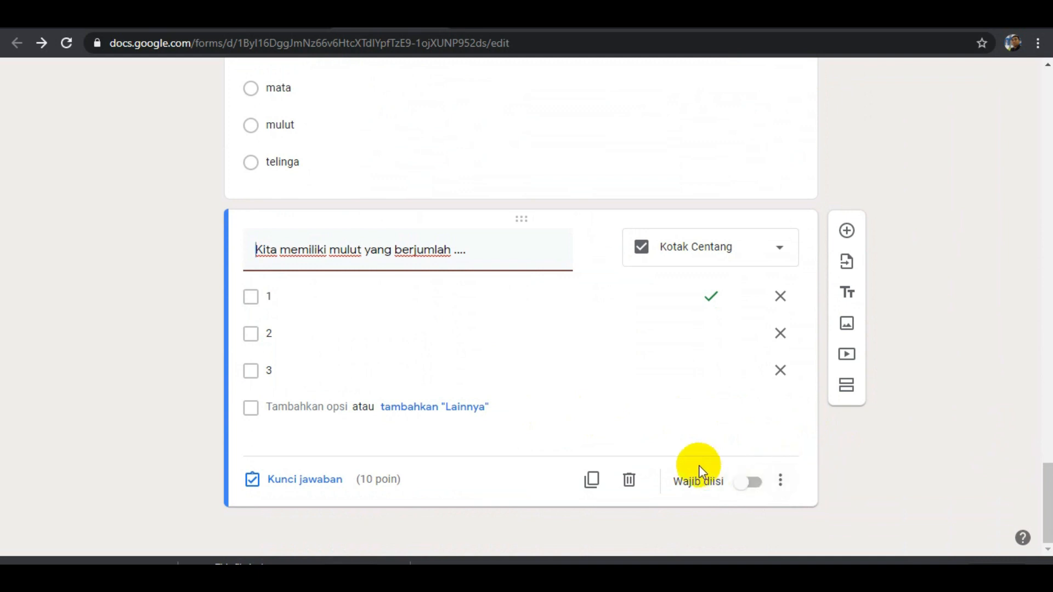
Make the mouth-count question required with Wajib diisi and check the same setting on the eye image question.
{"action": "left_click", "coordinate": [752, 482]}
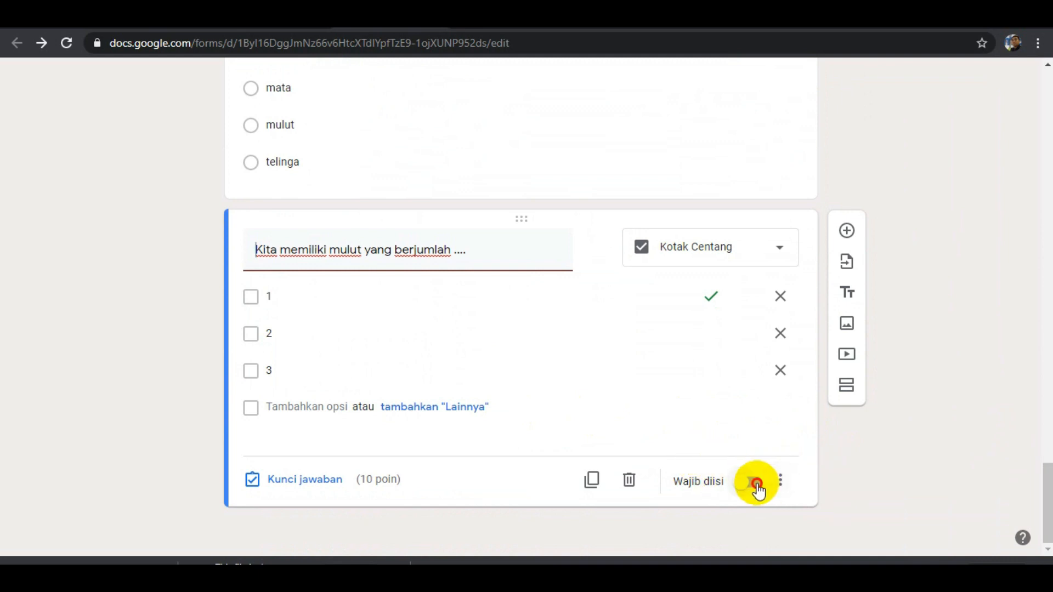
{"action": "left_click", "coordinate": [723, 150]}
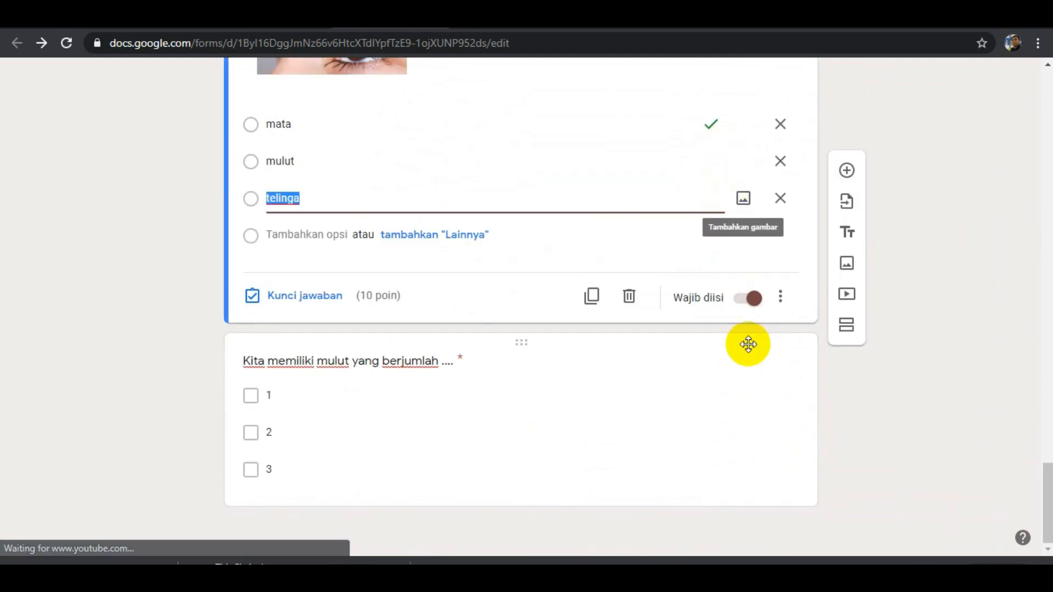
{"action": "left_click", "coordinate": [953, 398]}
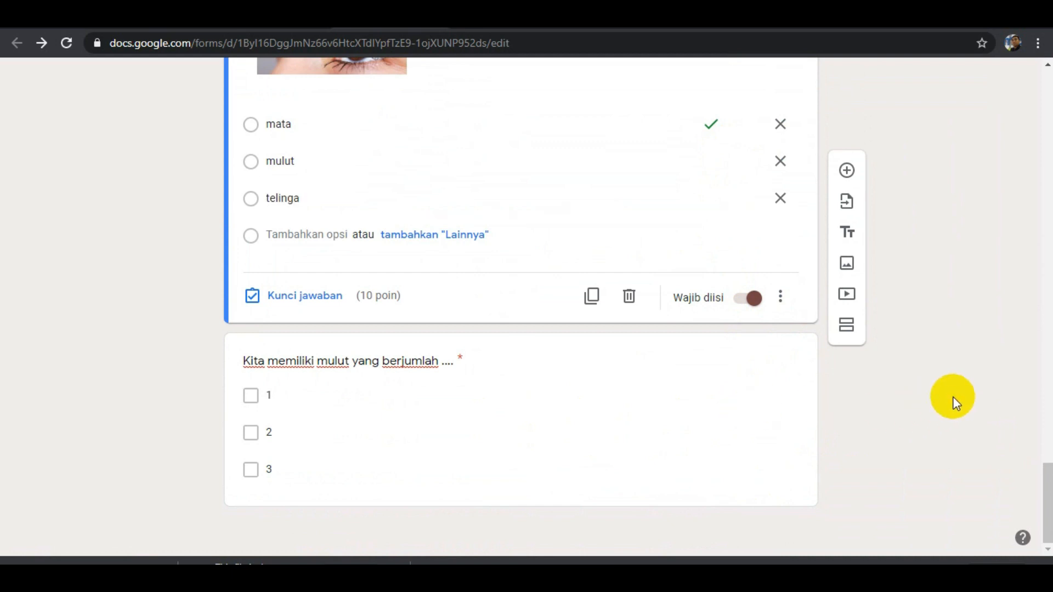
Open a preview of the Tema 1 kelas 1: DIRIKU form.
{"action": "scroll", "coordinate": [930, 333], "scroll_direction": "up", "scroll_amount": 15}
{"action": "left_click_drag", "start_coordinate": [1046, 341], "coordinate": [1046, 77]}
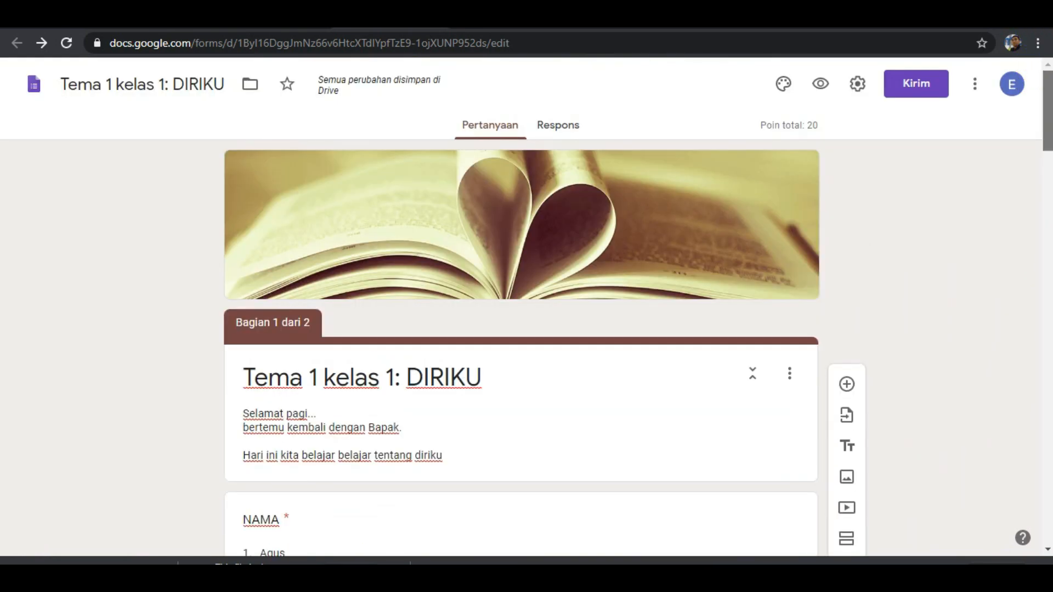
{"action": "left_click", "coordinate": [821, 85]}
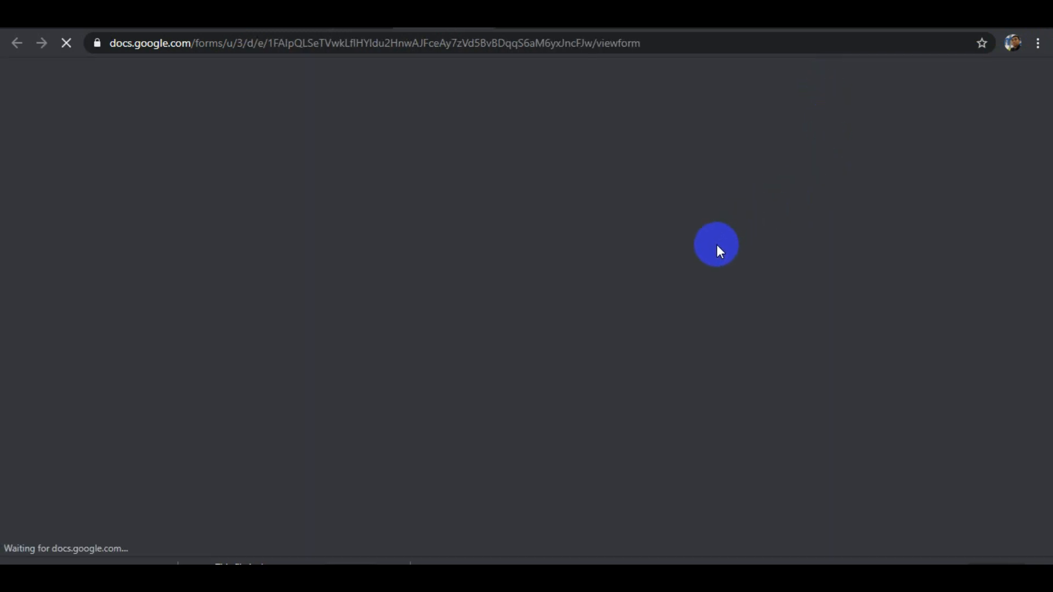
Choose a student's name for NAMA and select kelas 1A for KELAS in the previewed form.
{"action": "scroll", "coordinate": [734, 285], "scroll_direction": "down", "scroll_amount": 4}
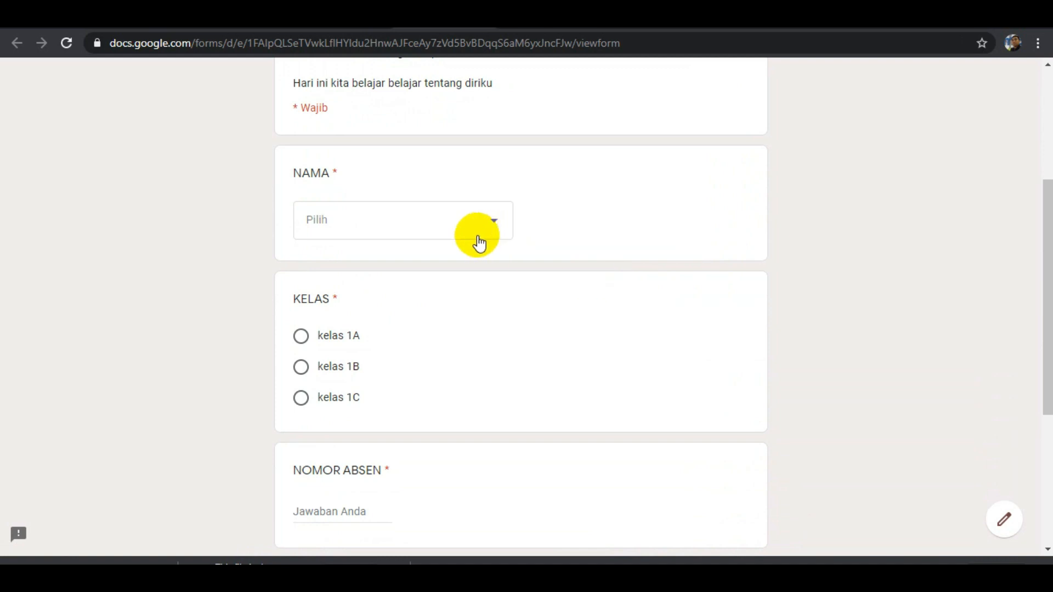
{"action": "scroll", "coordinate": [555, 233], "scroll_direction": "down", "scroll_amount": 1}
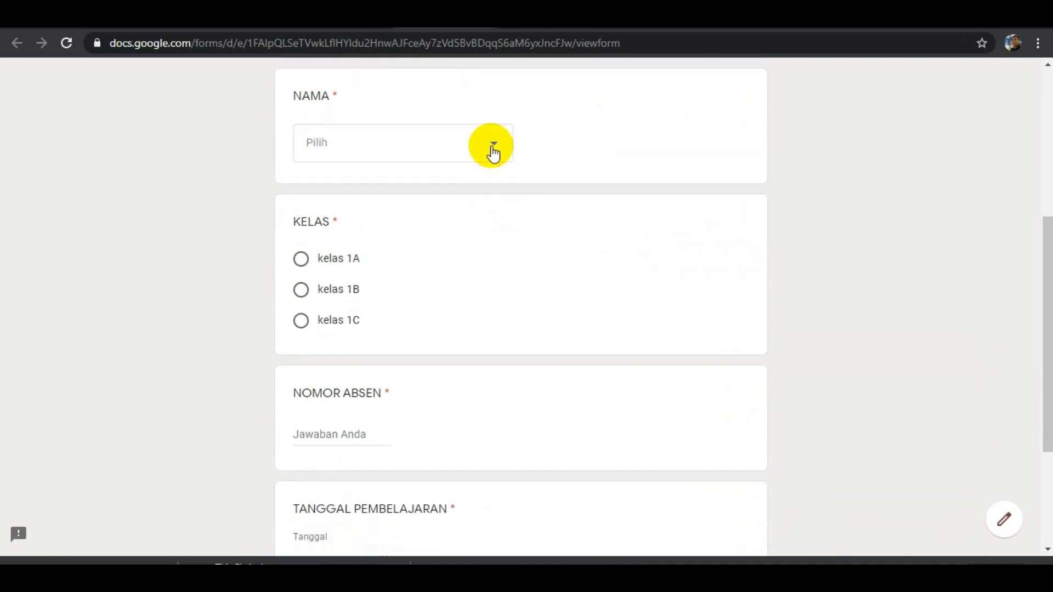
{"action": "left_click", "coordinate": [492, 149]}
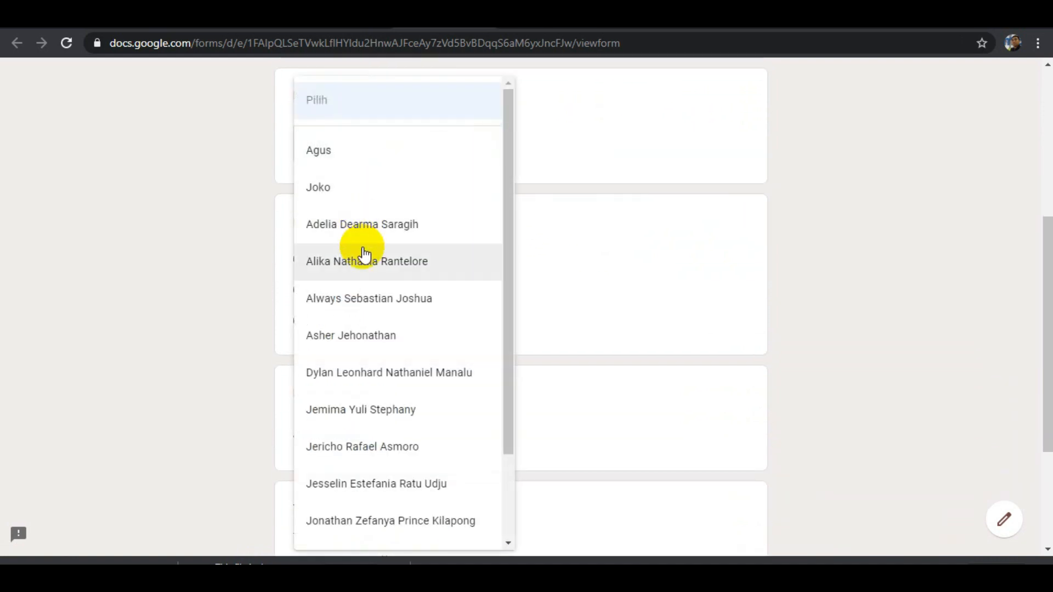
{"action": "left_click", "coordinate": [362, 229]}
{"action": "scroll", "coordinate": [433, 258], "scroll_direction": "down", "scroll_amount": 1}
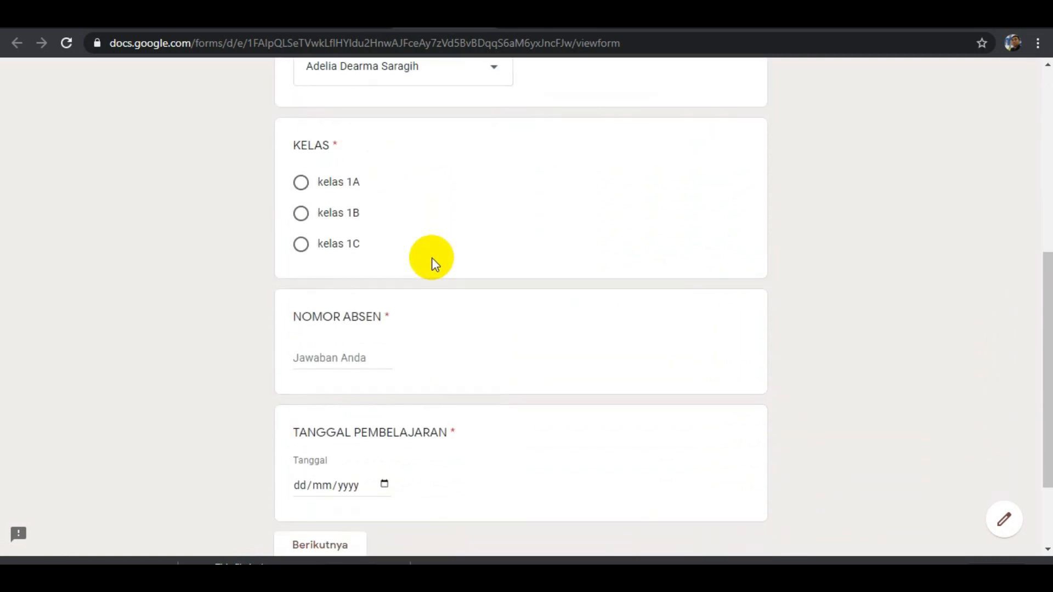
{"action": "left_click", "coordinate": [338, 178]}
{"action": "scroll", "coordinate": [419, 265], "scroll_direction": "down", "scroll_amount": 2}
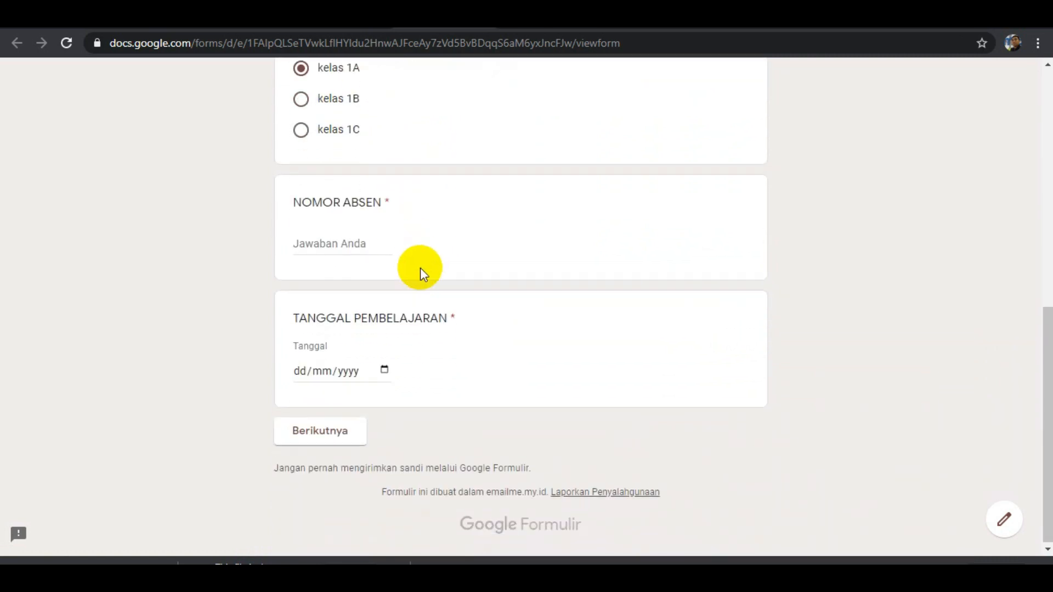
Enter 12 for NOMOR ABSEN, set TANGGAL PEMBELAJARAN to 08/07/2020 and continue to the second section.
{"action": "left_click", "coordinate": [324, 248]}
{"action": "type", "text": "12"}
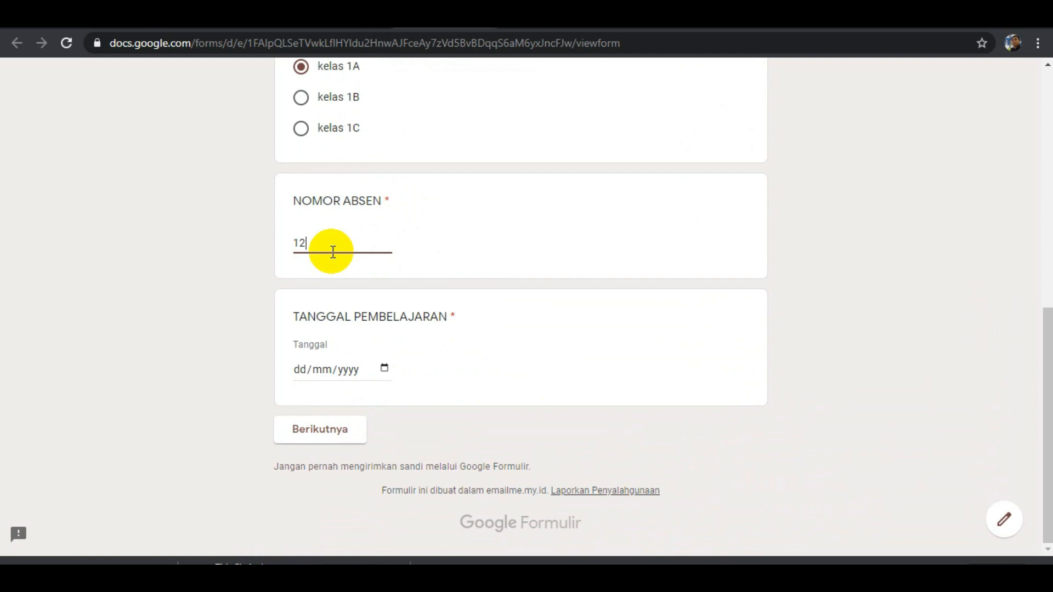
{"action": "left_click", "coordinate": [384, 369]}
{"action": "left_click", "coordinate": [376, 233]}
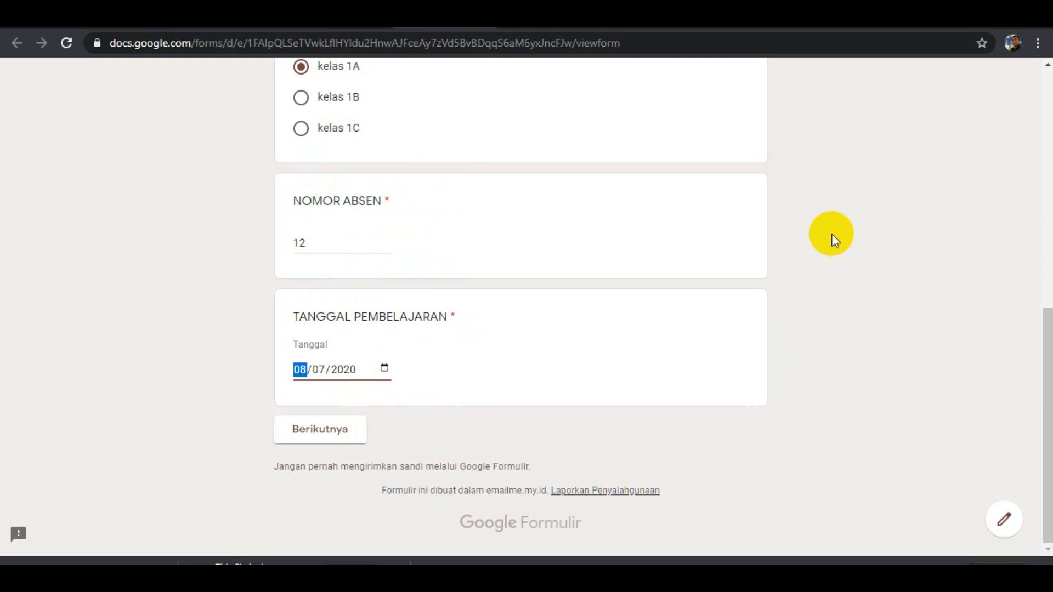
{"action": "left_click", "coordinate": [351, 435]}
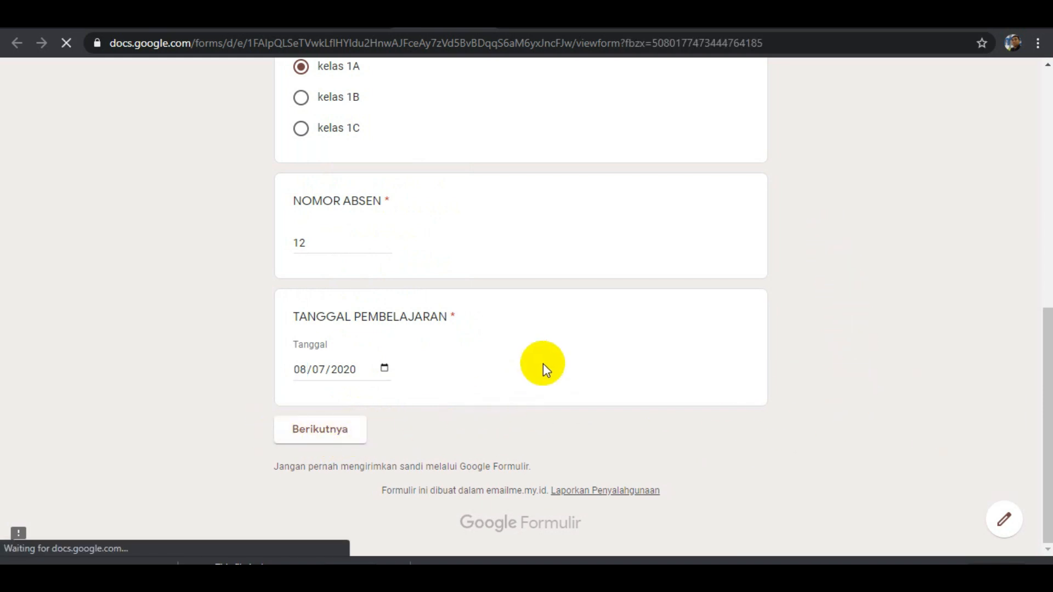
Look over the book link and try the Belajar Mengenal Anggota Tubuh video in the second section.
{"action": "scroll", "coordinate": [494, 310], "scroll_direction": "down", "scroll_amount": 3}
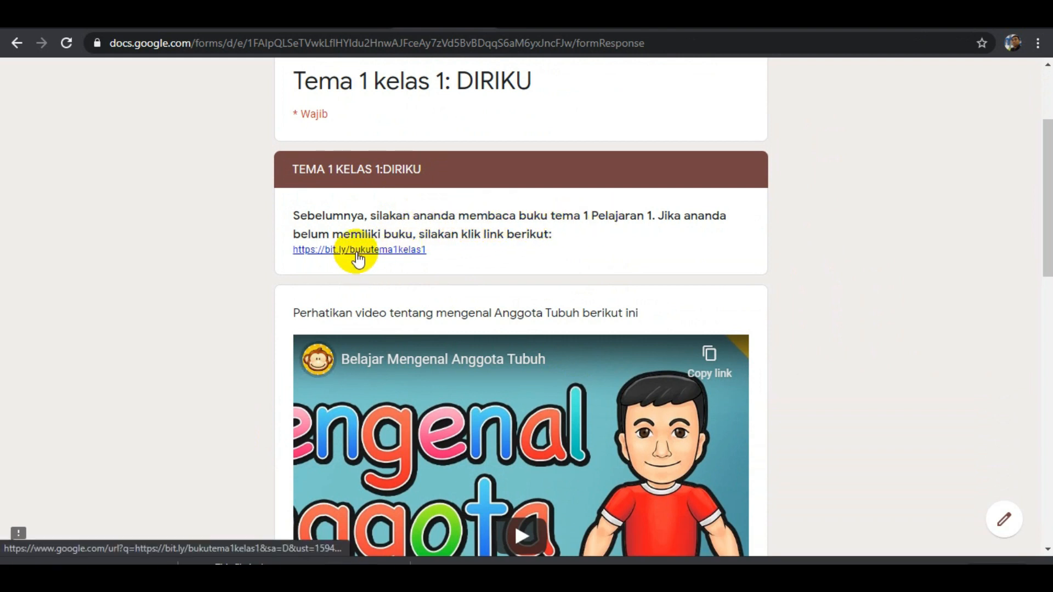
{"action": "scroll", "coordinate": [392, 258], "scroll_direction": "down", "scroll_amount": 4}
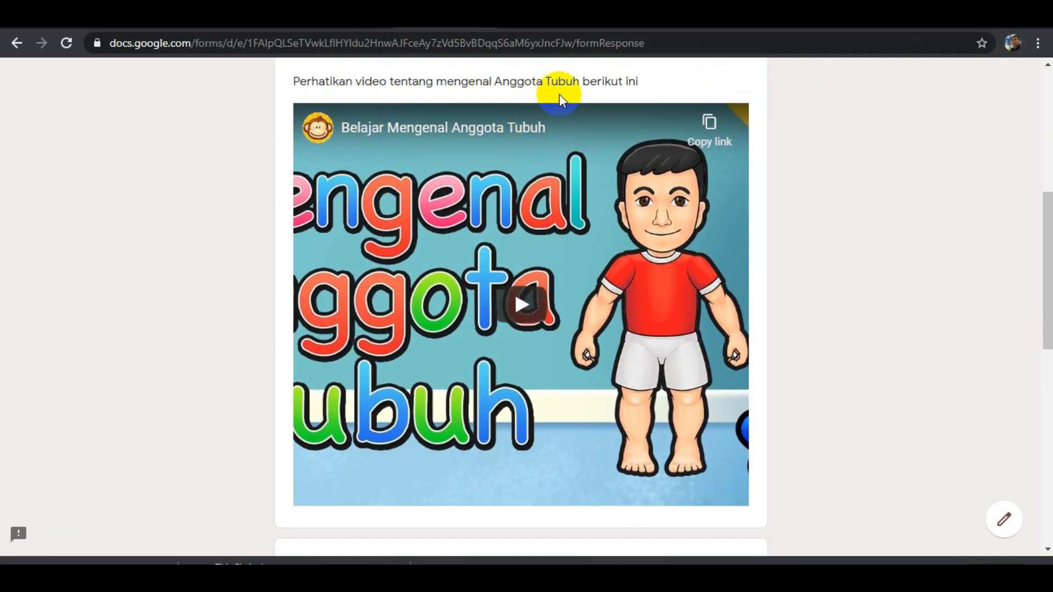
{"action": "scroll", "coordinate": [571, 181], "scroll_direction": "down", "scroll_amount": 1}
{"action": "left_click", "coordinate": [530, 230]}
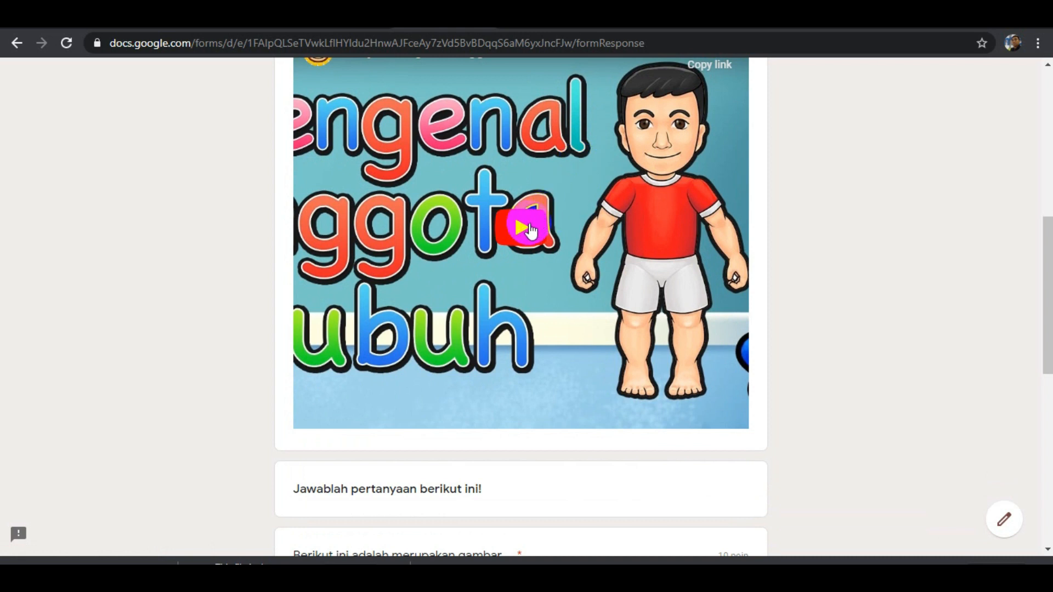
{"action": "scroll", "coordinate": [549, 241], "scroll_direction": "down", "scroll_amount": 1}
{"action": "scroll", "coordinate": [549, 241], "scroll_direction": "down", "scroll_amount": 3}
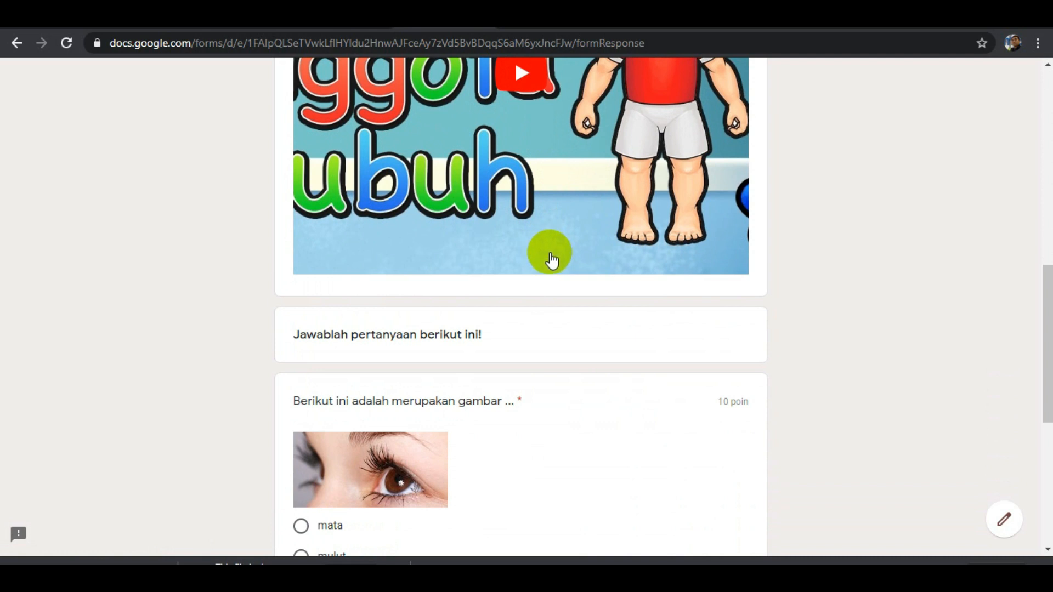
Answer the eye image question with mata in the previewed form.
{"action": "scroll", "coordinate": [554, 264], "scroll_direction": "down", "scroll_amount": 3}
{"action": "scroll", "coordinate": [556, 270], "scroll_direction": "down", "scroll_amount": 2}
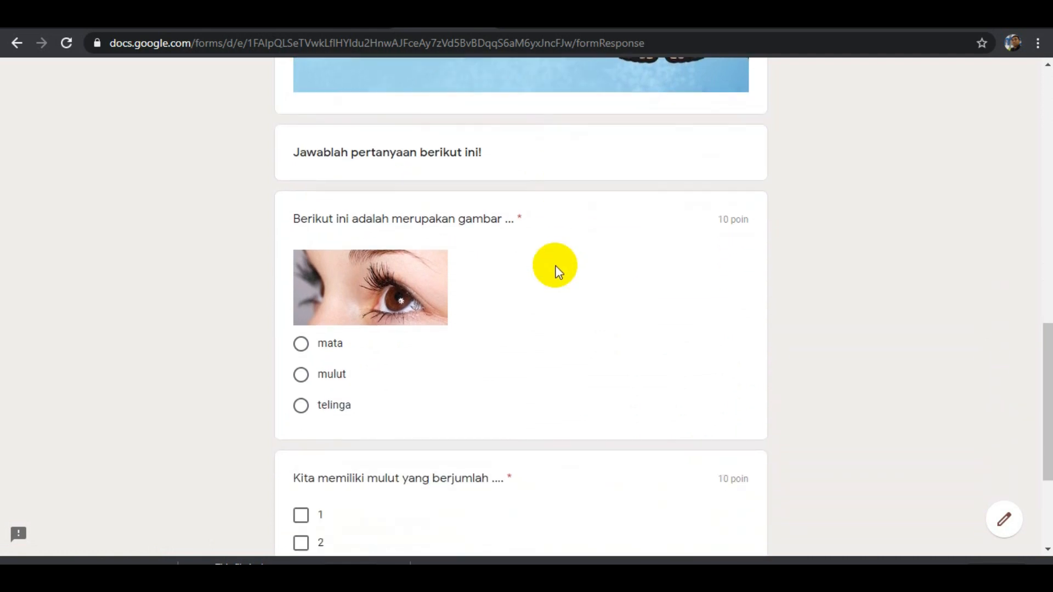
{"action": "scroll", "coordinate": [488, 188], "scroll_direction": "down", "scroll_amount": 2}
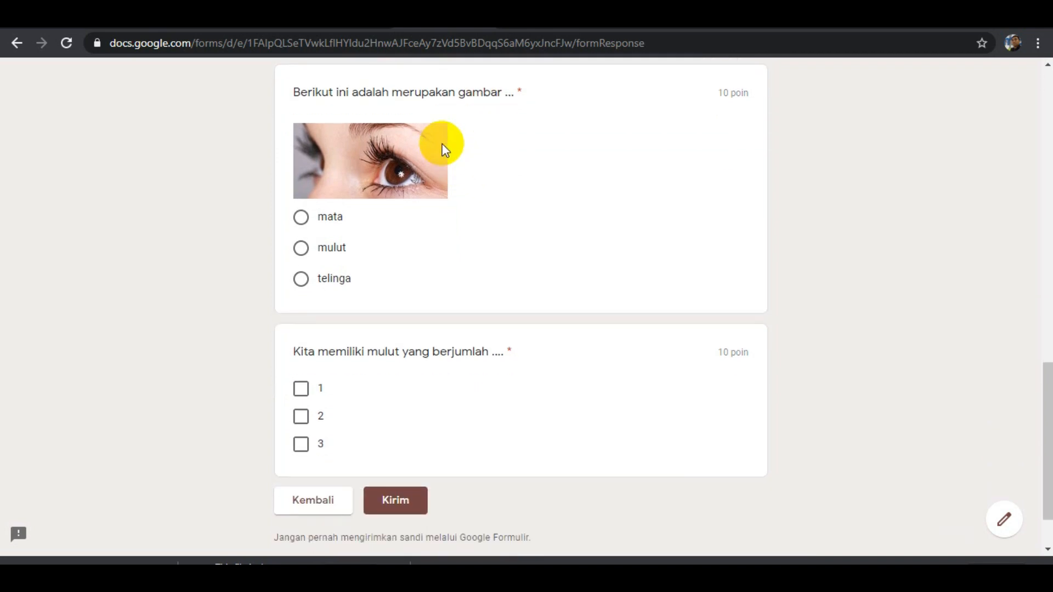
{"action": "left_click", "coordinate": [332, 226]}
{"action": "scroll", "coordinate": [350, 252], "scroll_direction": "down", "scroll_amount": 2}
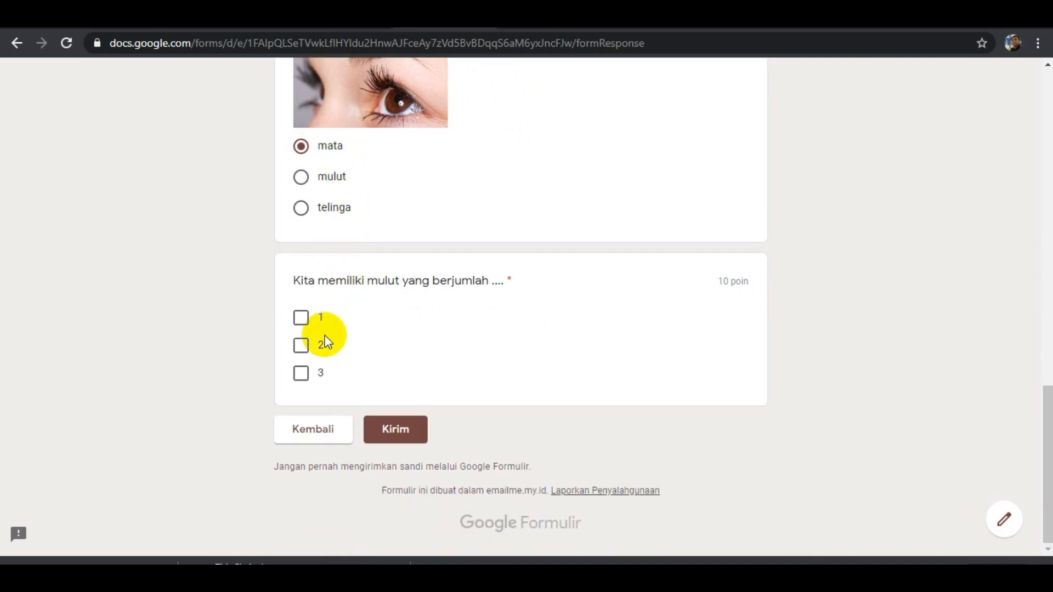
Answer the question "Kita memiliki mulut yang berjumlah ...." with 2 and submit the previewed form.
{"action": "left_click", "coordinate": [304, 350]}
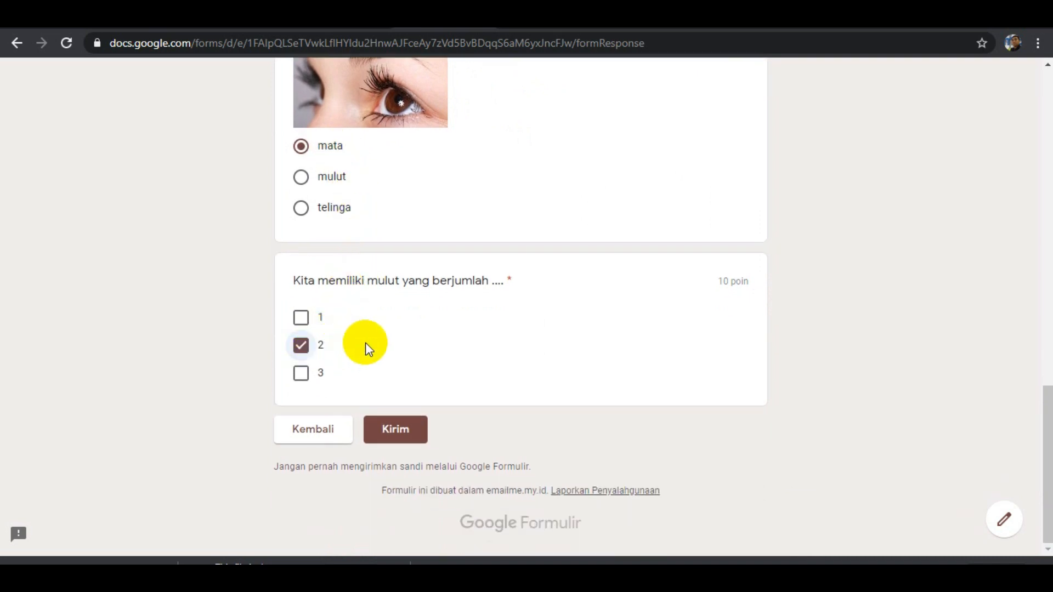
{"action": "left_click", "coordinate": [406, 434]}
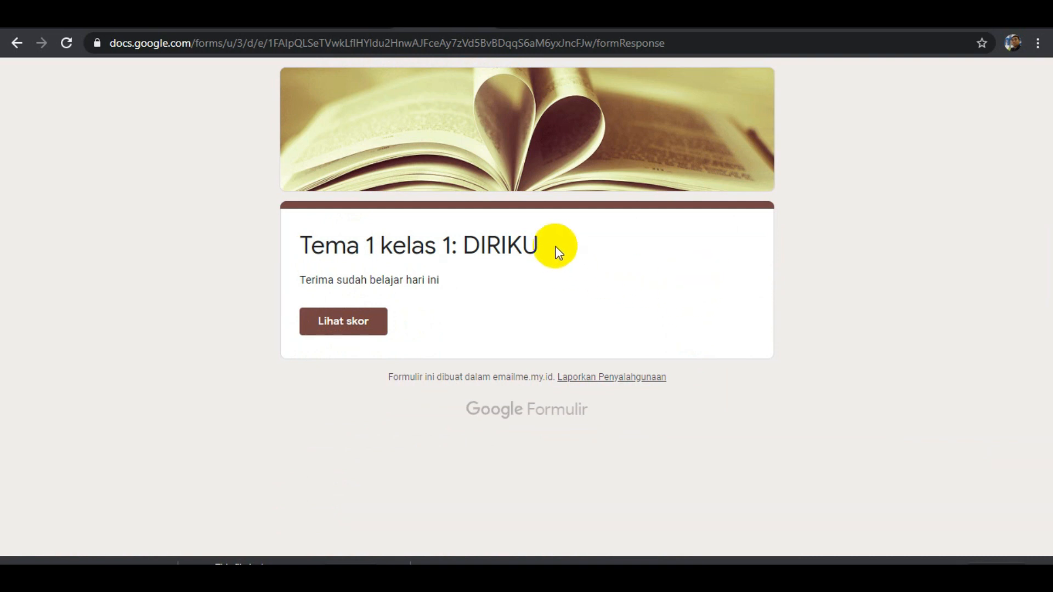
Return to the form editor and examine the response summary, including the score insights, point distribution and frequently missed questions.
{"action": "left_click", "coordinate": [351, 20]}
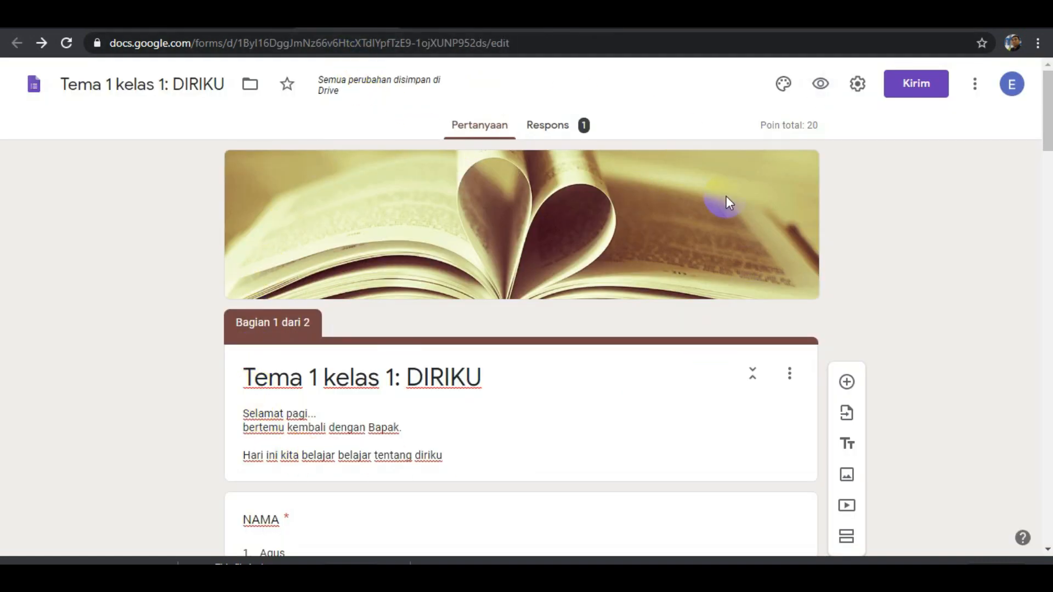
{"action": "left_click", "coordinate": [549, 135]}
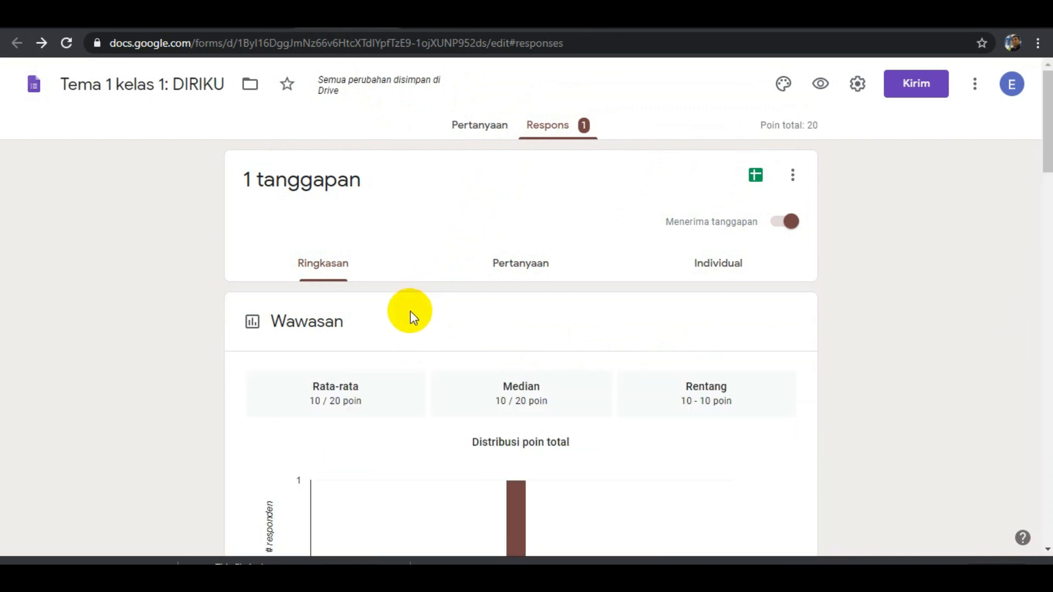
{"action": "scroll", "coordinate": [423, 365], "scroll_direction": "down", "scroll_amount": 4}
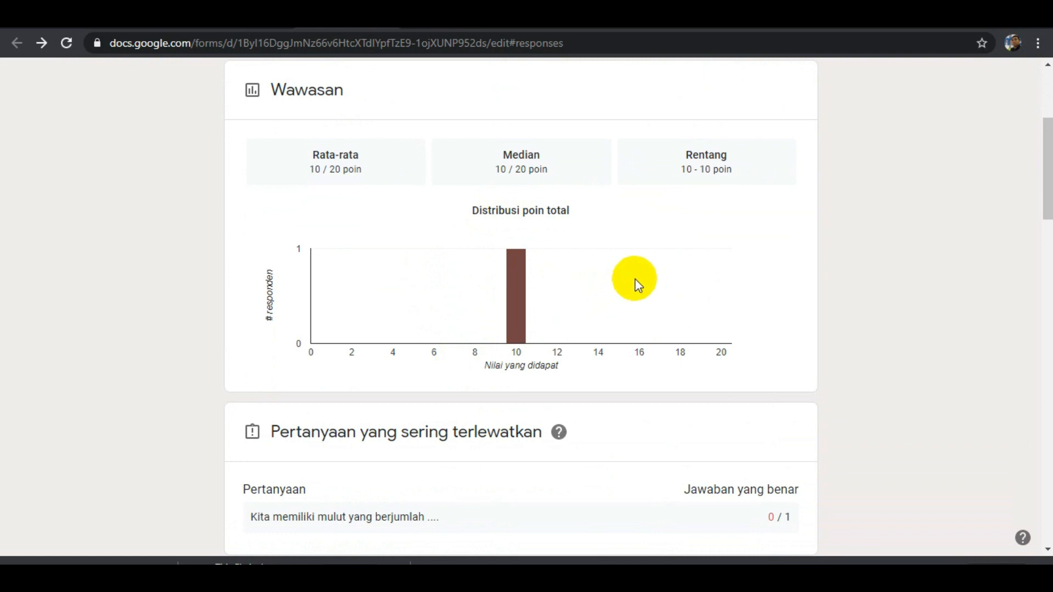
{"action": "scroll", "coordinate": [645, 269], "scroll_direction": "up", "scroll_amount": 4}
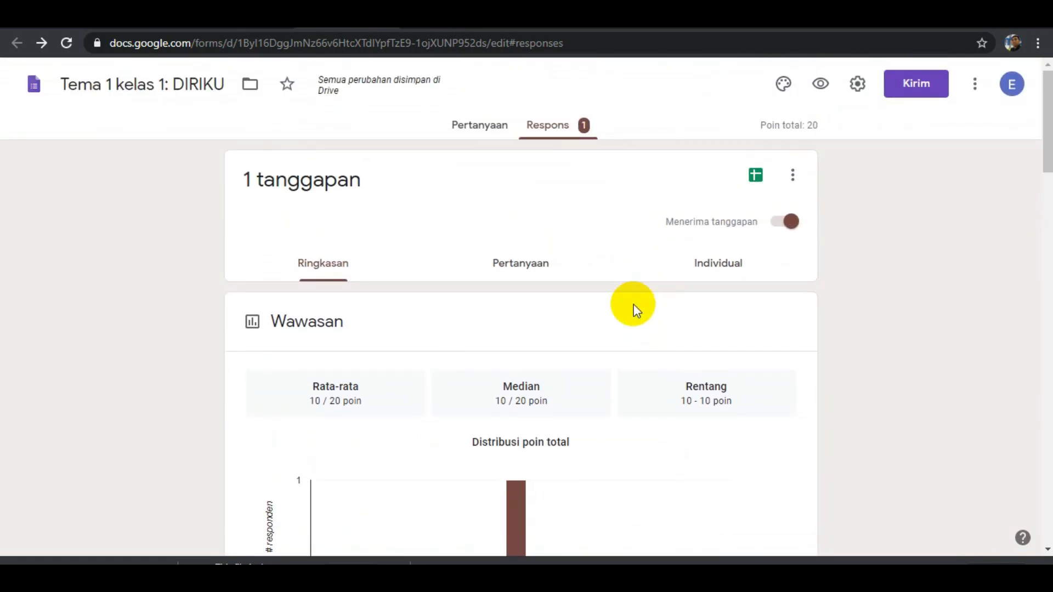
{"action": "scroll", "coordinate": [584, 330], "scroll_direction": "down", "scroll_amount": 4}
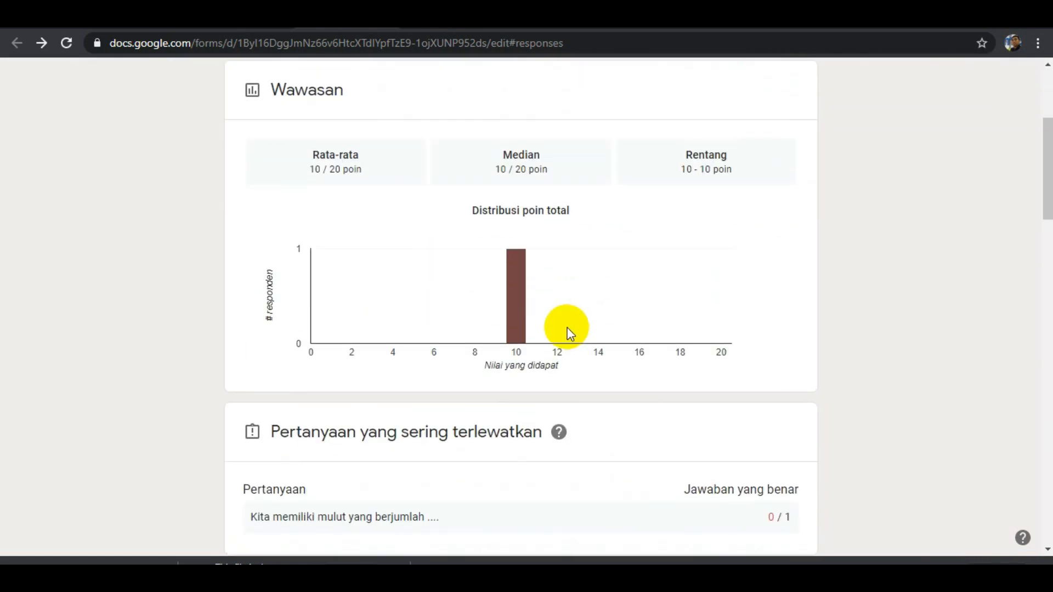
{"action": "scroll", "coordinate": [567, 328], "scroll_direction": "up", "scroll_amount": 4}
{"action": "scroll", "coordinate": [576, 360], "scroll_direction": "down", "scroll_amount": 1}
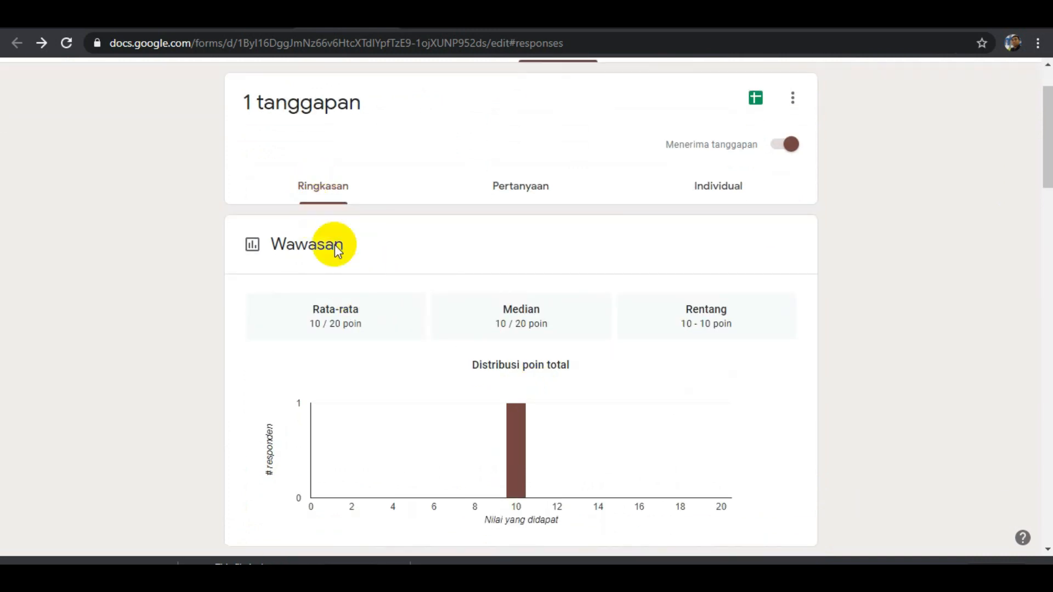
{"action": "scroll", "coordinate": [404, 369], "scroll_direction": "down", "scroll_amount": 2}
{"action": "scroll", "coordinate": [498, 362], "scroll_direction": "down", "scroll_amount": 3}
{"action": "scroll", "coordinate": [475, 378], "scroll_direction": "down", "scroll_amount": 1}
{"action": "scroll", "coordinate": [475, 376], "scroll_direction": "down", "scroll_amount": 3}
{"action": "scroll", "coordinate": [461, 360], "scroll_direction": "up", "scroll_amount": 10}
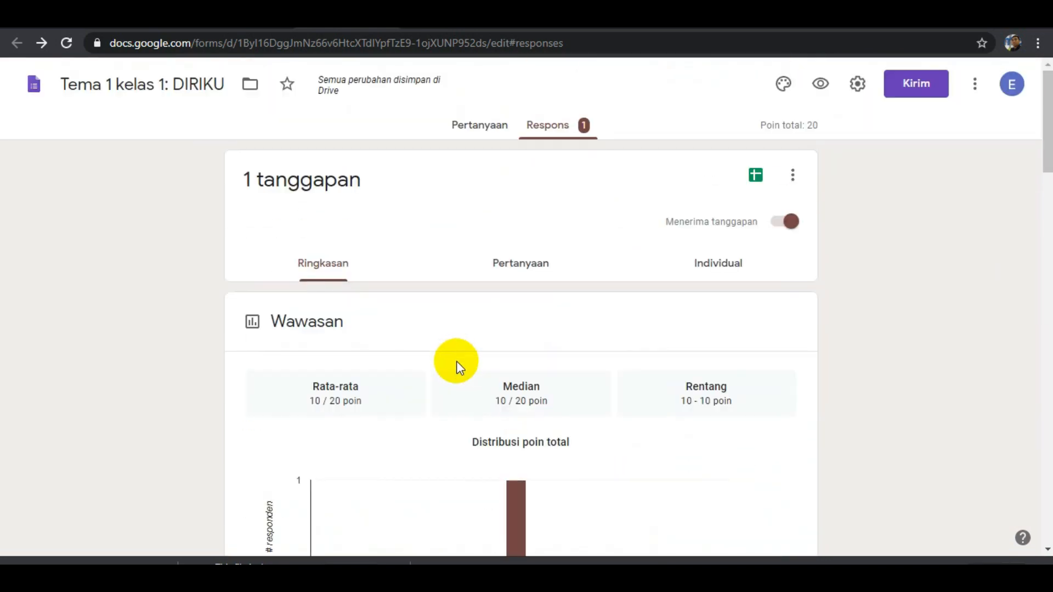
View the responses by question, check the list of available questions and look at the answer for NAMA.
{"action": "left_click", "coordinate": [520, 269]}
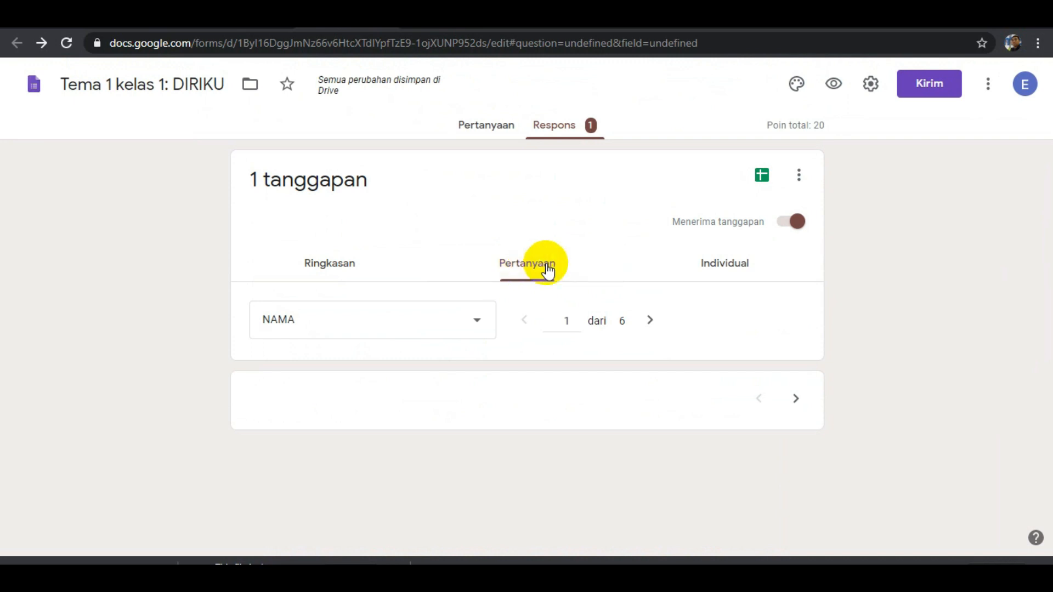
{"action": "left_click", "coordinate": [477, 322]}
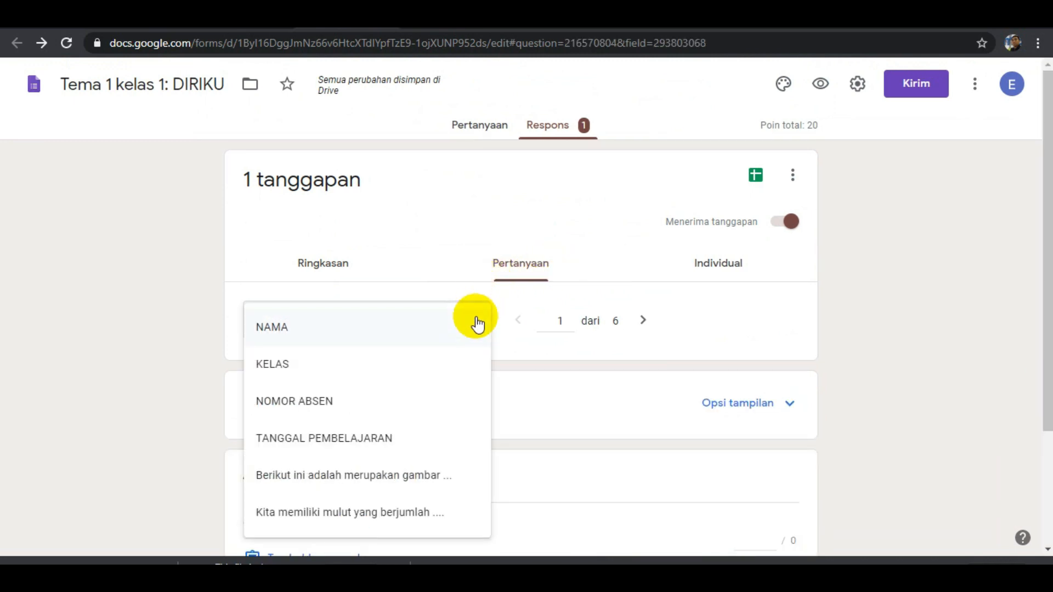
{"action": "left_click", "coordinate": [477, 323]}
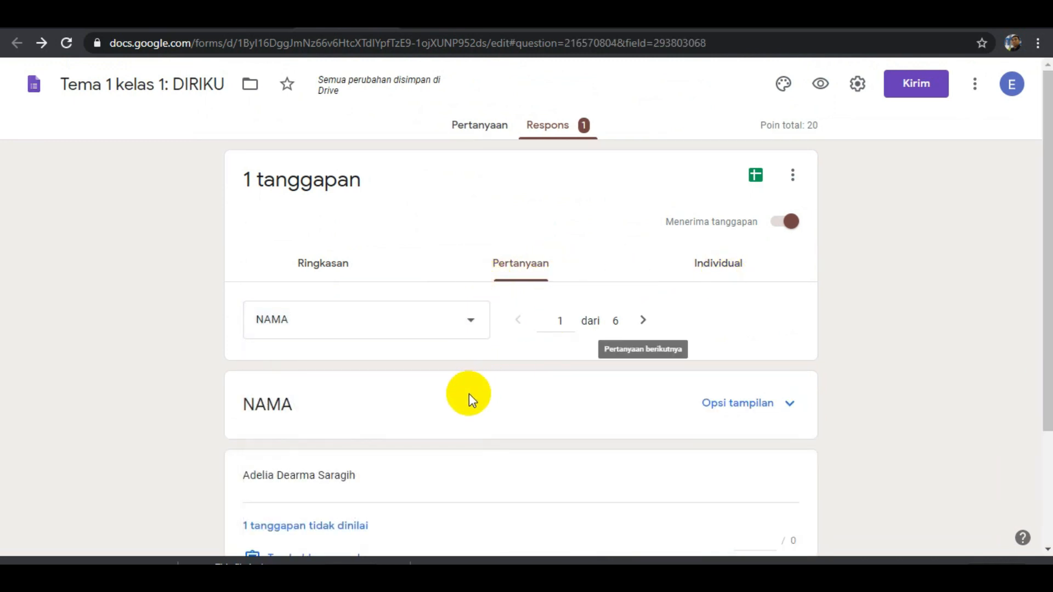
{"action": "scroll", "coordinate": [470, 392], "scroll_direction": "down", "scroll_amount": 3}
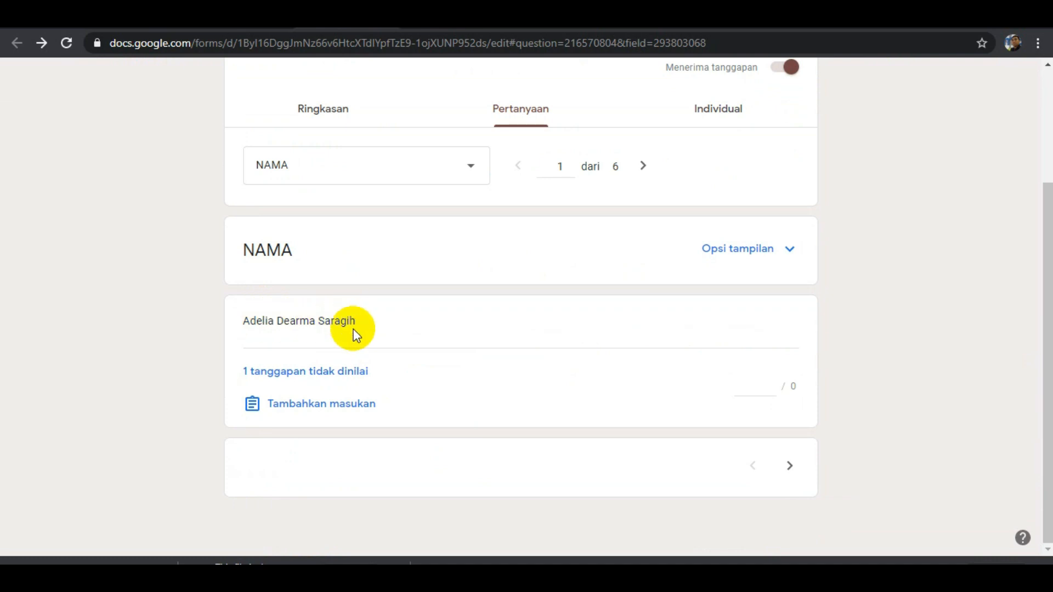
{"action": "scroll", "coordinate": [373, 356], "scroll_direction": "up", "scroll_amount": 3}
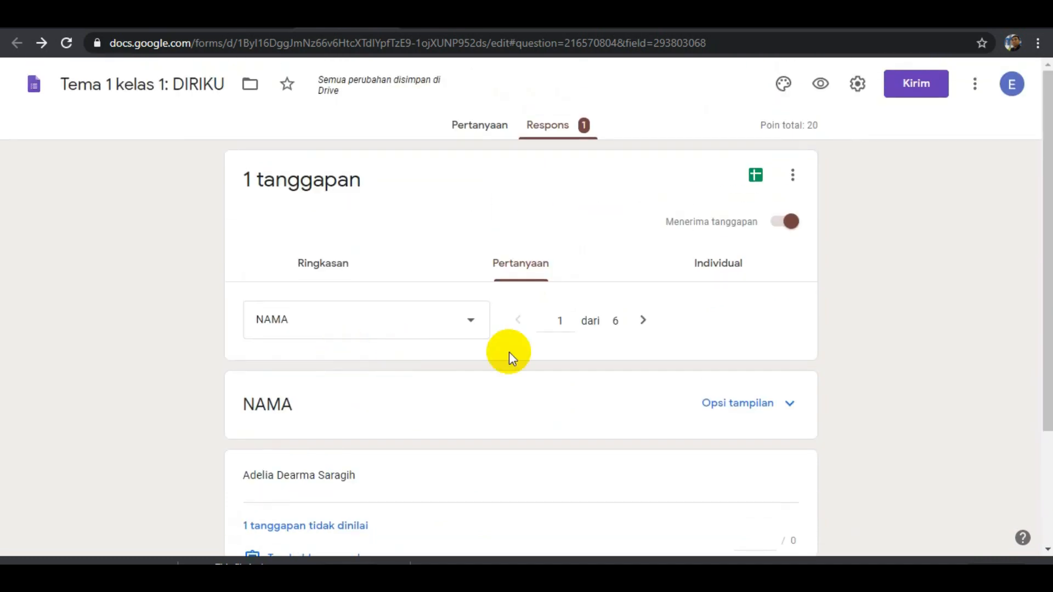
Examine the individual response from the identity answers through the scored questions with their correct and wrong marks.
{"action": "left_click", "coordinate": [719, 269]}
{"action": "scroll", "coordinate": [364, 338], "scroll_direction": "down", "scroll_amount": 8}
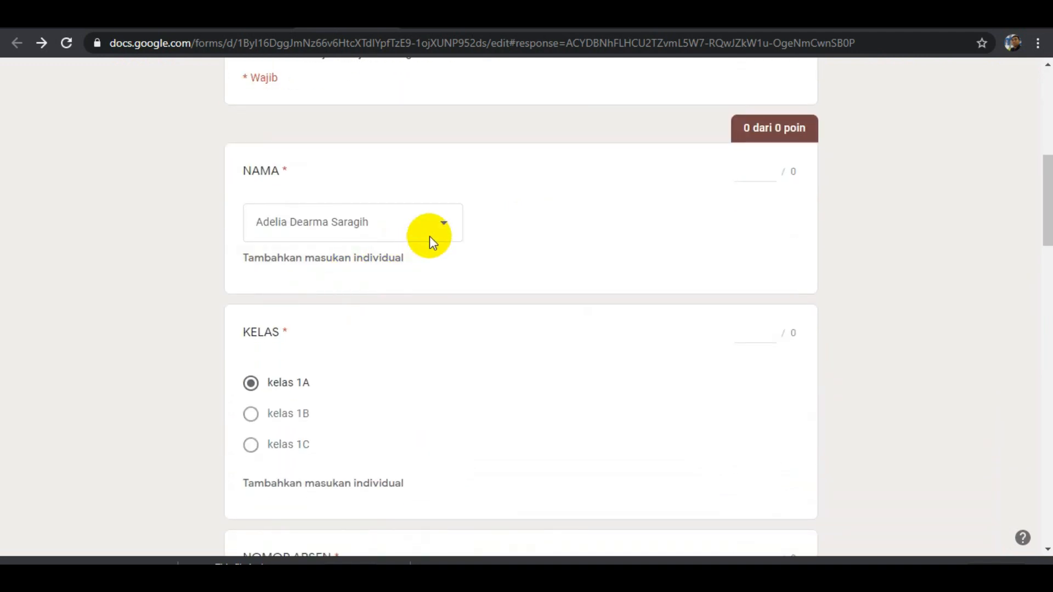
{"action": "scroll", "coordinate": [558, 276], "scroll_direction": "down", "scroll_amount": 3}
{"action": "scroll", "coordinate": [558, 276], "scroll_direction": "down", "scroll_amount": 4}
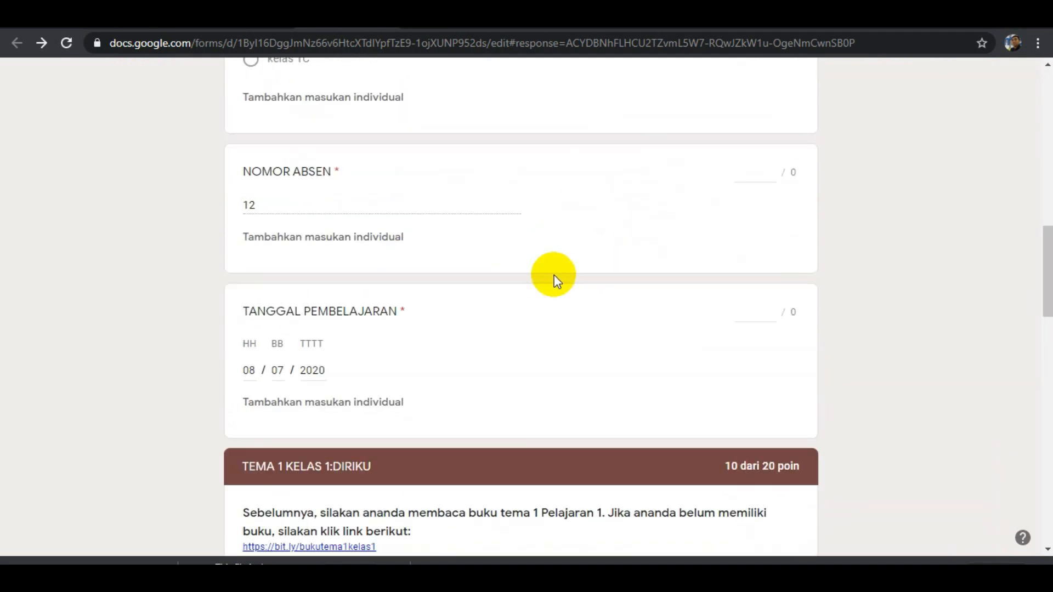
{"action": "scroll", "coordinate": [556, 281], "scroll_direction": "down", "scroll_amount": 4}
{"action": "scroll", "coordinate": [555, 276], "scroll_direction": "down", "scroll_amount": 1}
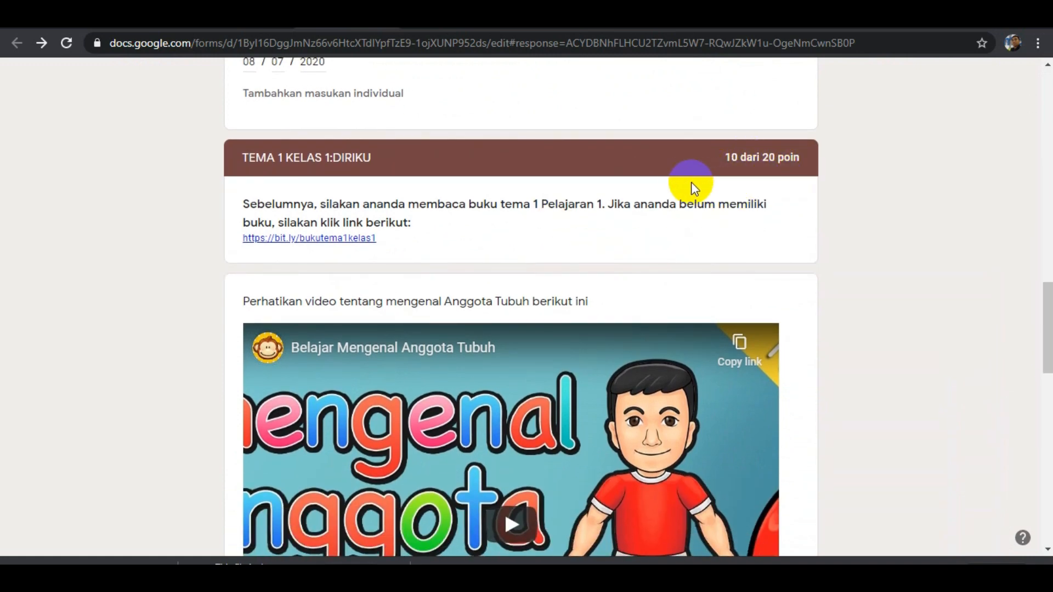
{"action": "scroll", "coordinate": [660, 195], "scroll_direction": "up", "scroll_amount": 5}
{"action": "scroll", "coordinate": [508, 327], "scroll_direction": "down", "scroll_amount": 18}
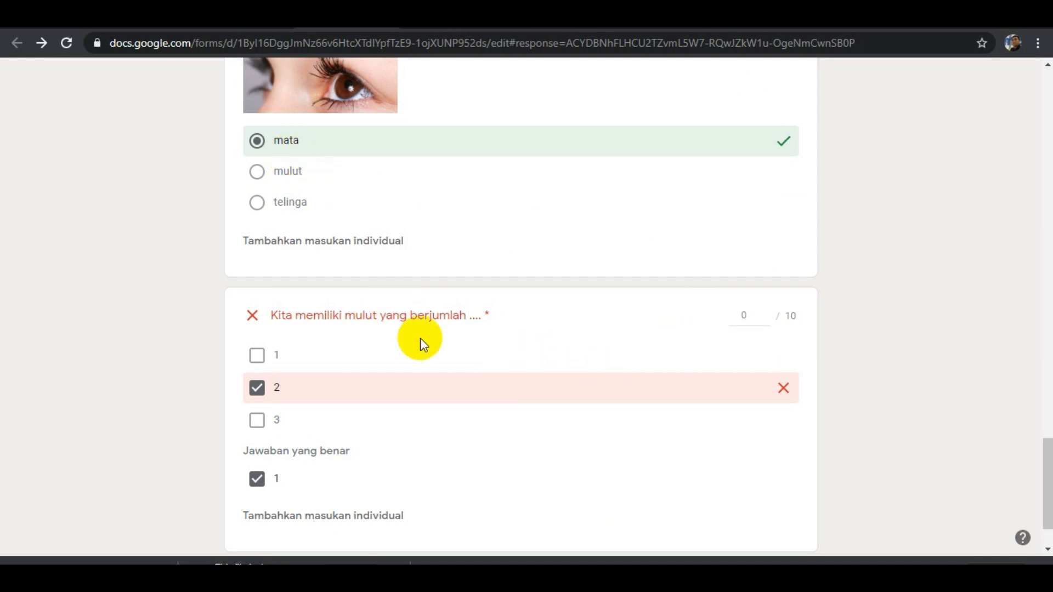
{"action": "scroll", "coordinate": [729, 322], "scroll_direction": "up", "scroll_amount": 15}
{"action": "scroll", "coordinate": [837, 271], "scroll_direction": "up", "scroll_amount": 3}
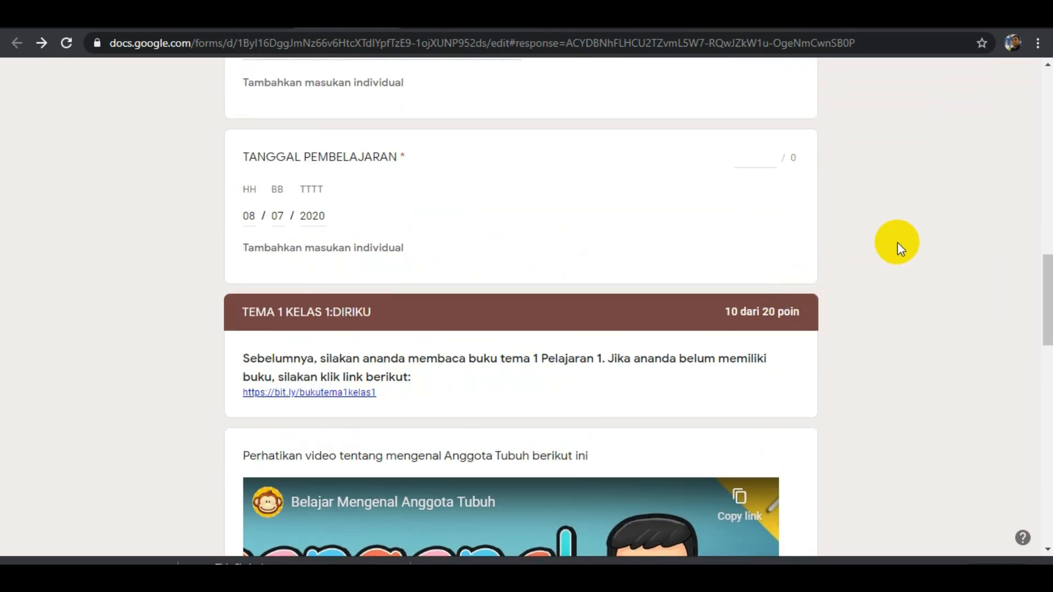
{"action": "scroll", "coordinate": [896, 242], "scroll_direction": "up", "scroll_amount": 15}
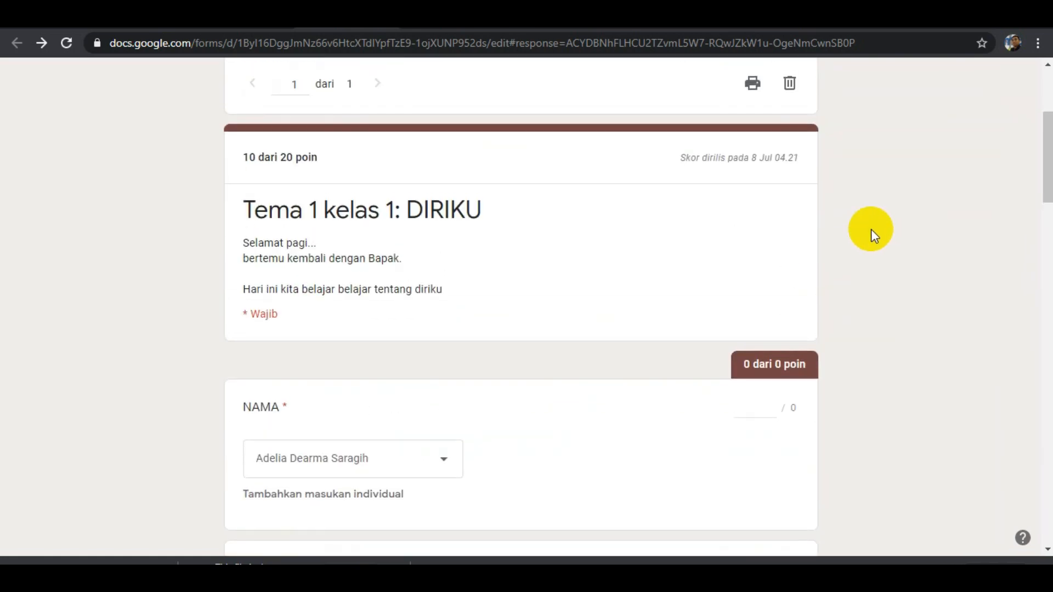
{"action": "scroll", "coordinate": [871, 229], "scroll_direction": "up", "scroll_amount": 4}
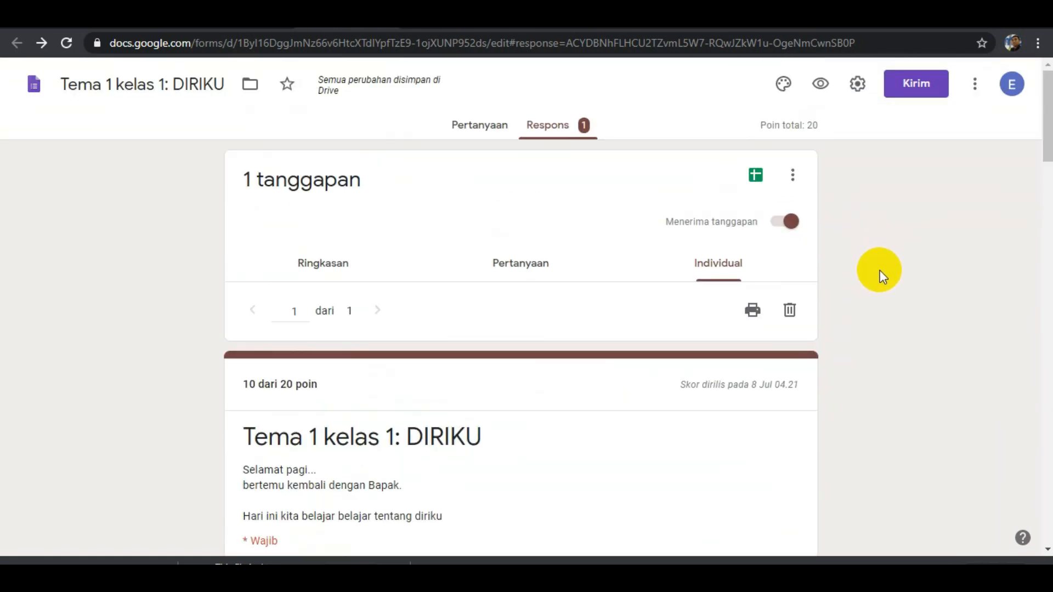
Create a new spreadsheet named "Tema 1 kelas 1: DIRIKU (Respons)" as the destination for the form responses.
{"action": "left_click", "coordinate": [794, 180]}
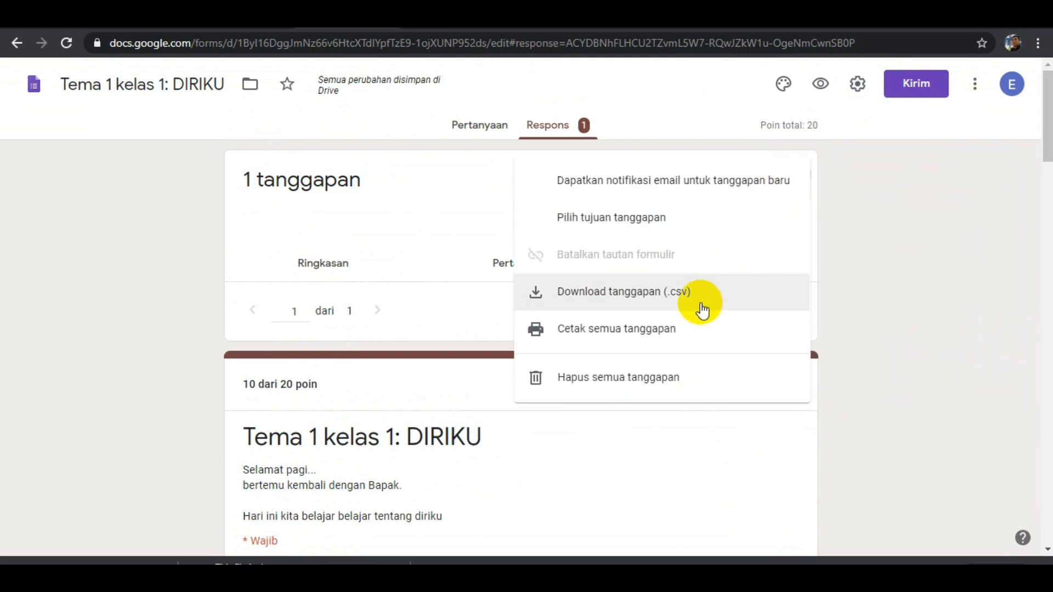
{"action": "left_click", "coordinate": [996, 252]}
{"action": "left_click", "coordinate": [757, 178]}
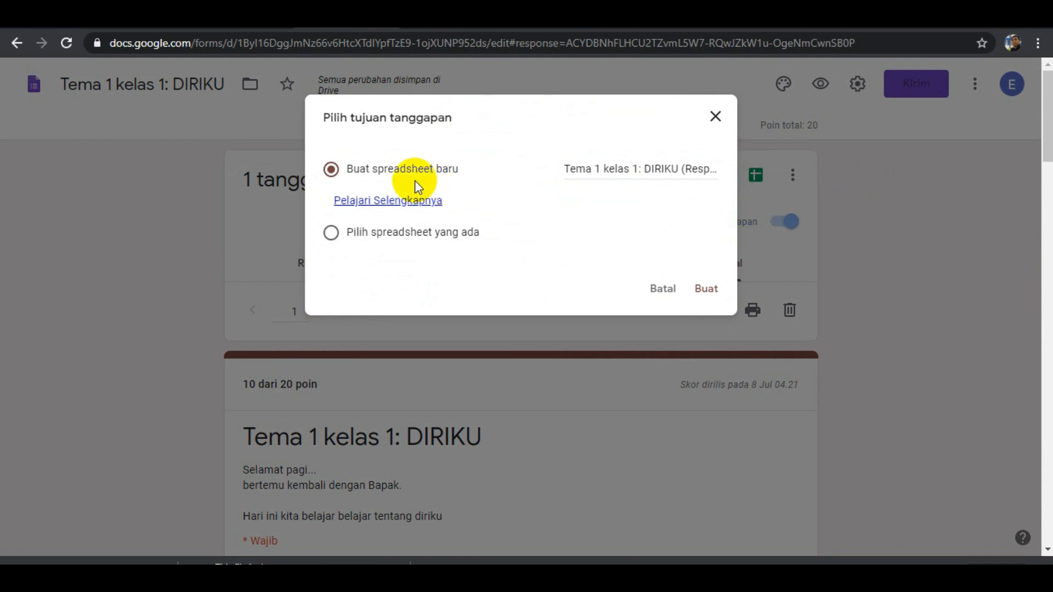
{"action": "left_click", "coordinate": [706, 289]}
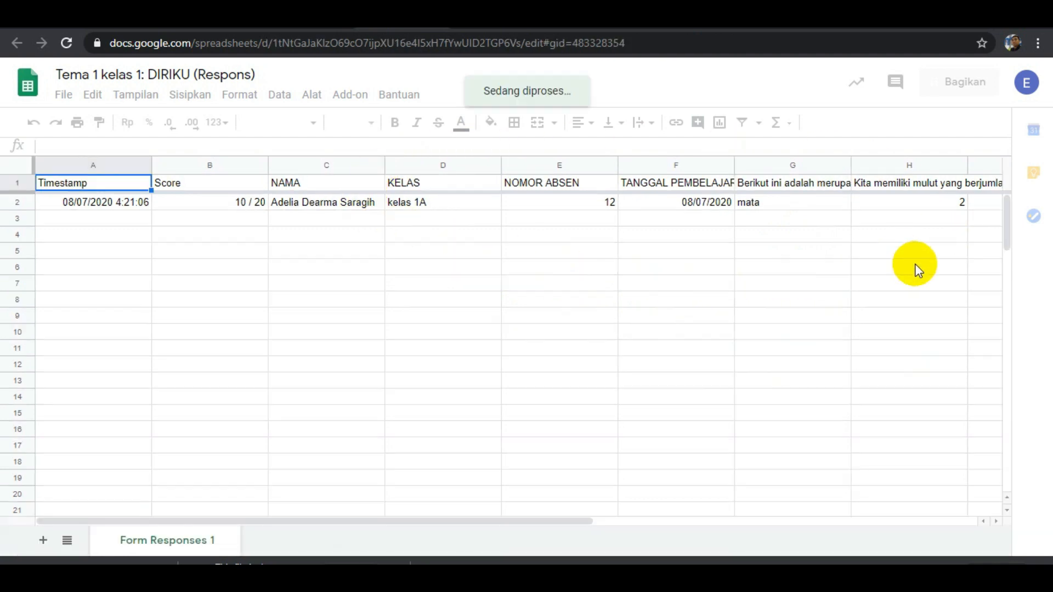
Examine the recorded response row in the spreadsheet, from timestamp and score through identity data to the two quiz answers.
{"action": "left_click", "coordinate": [914, 268]}
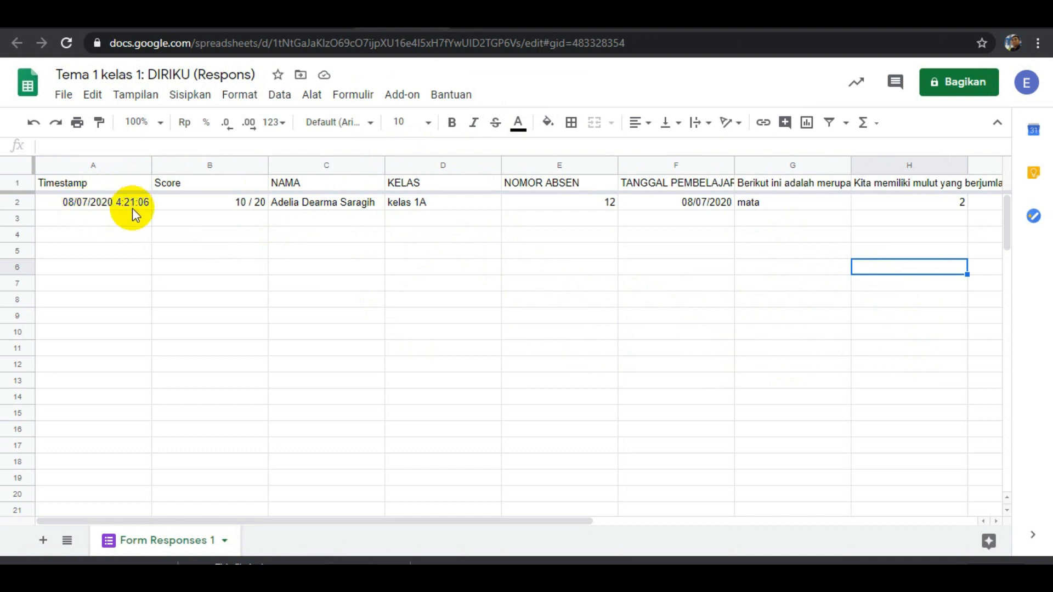
{"action": "left_click", "coordinate": [115, 219]}
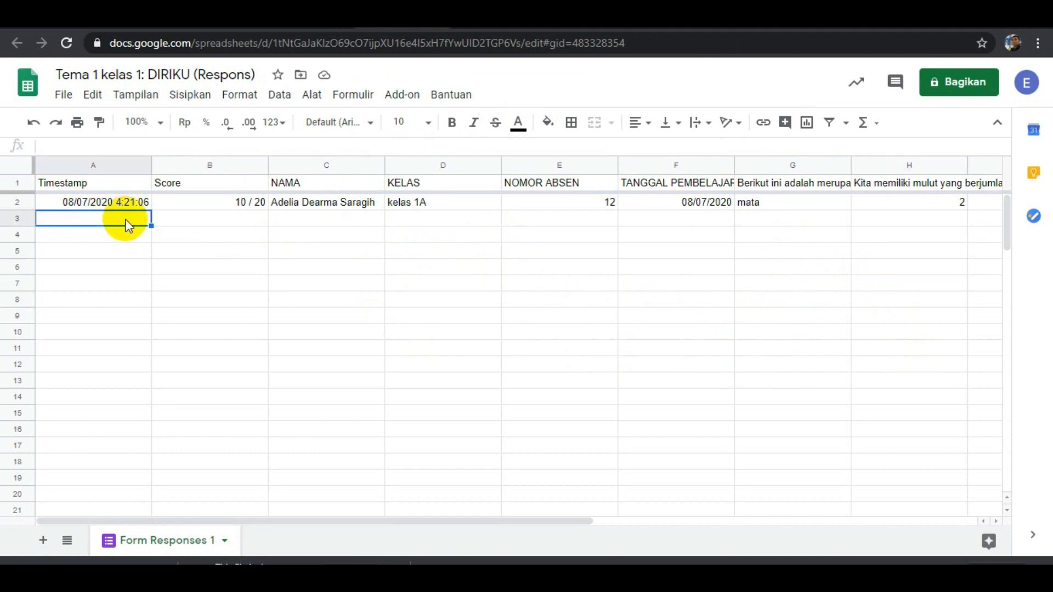
{"action": "left_click", "coordinate": [197, 222]}
{"action": "left_click", "coordinate": [208, 203]}
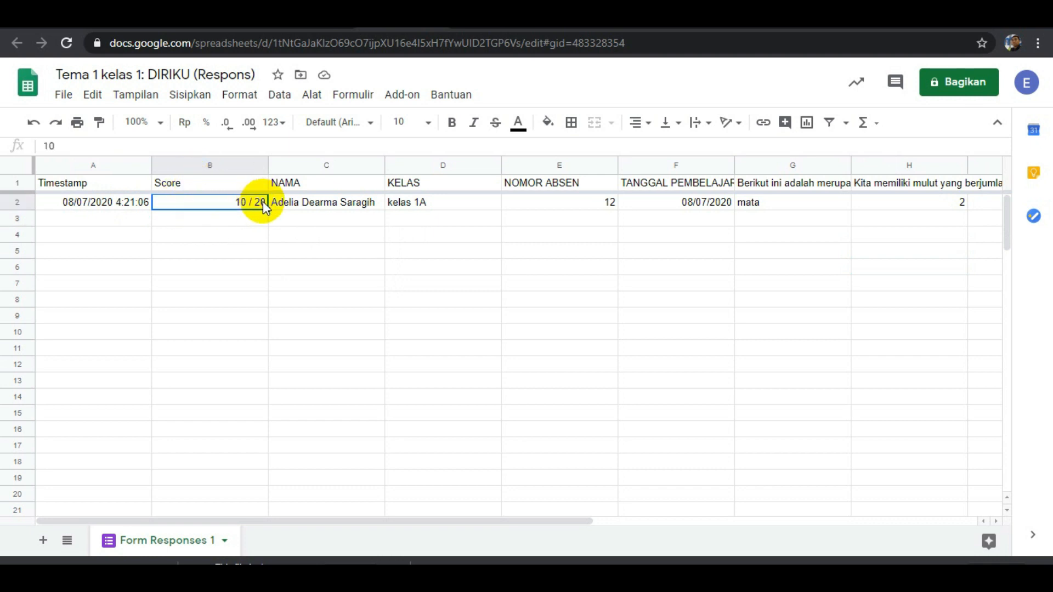
{"action": "left_click", "coordinate": [327, 219]}
{"action": "left_click", "coordinate": [419, 222]}
{"action": "left_click", "coordinate": [603, 234]}
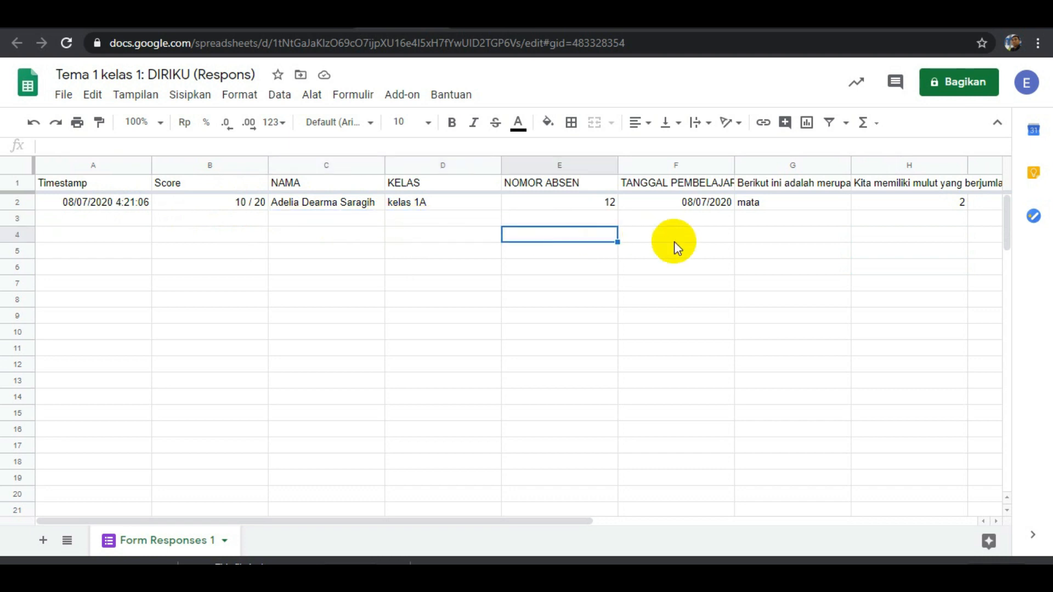
{"action": "left_click", "coordinate": [689, 235]}
{"action": "left_click", "coordinate": [795, 235]}
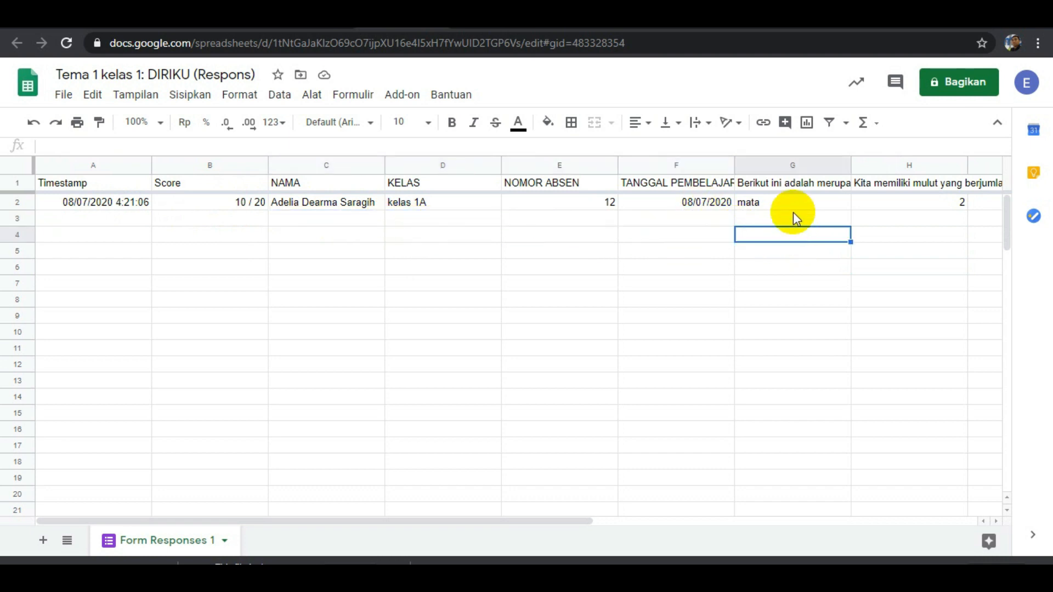
{"action": "left_click", "coordinate": [924, 206]}
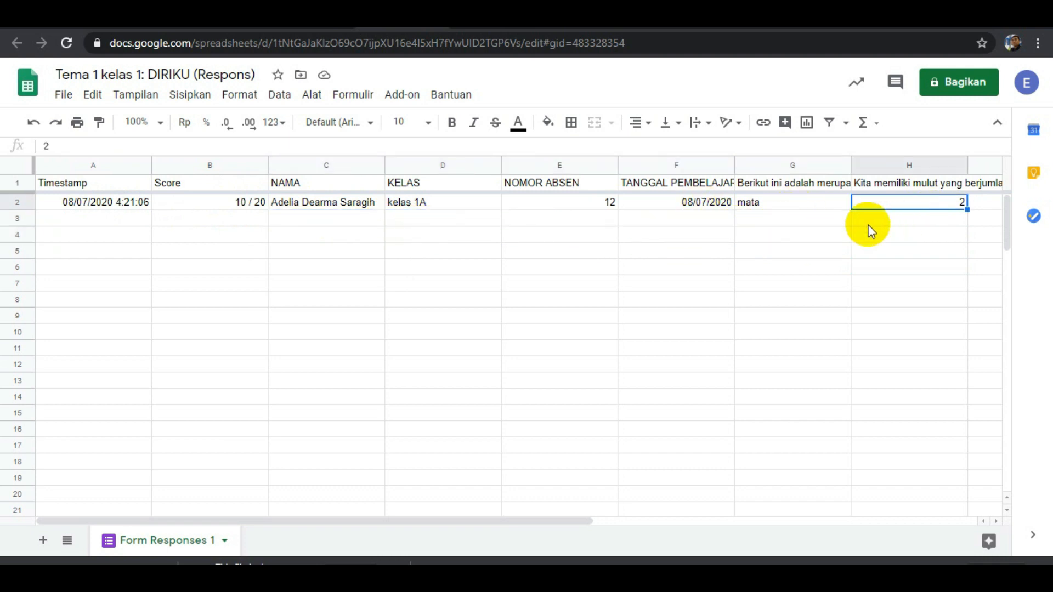
{"action": "left_click", "coordinate": [793, 207]}
{"action": "left_click", "coordinate": [932, 208]}
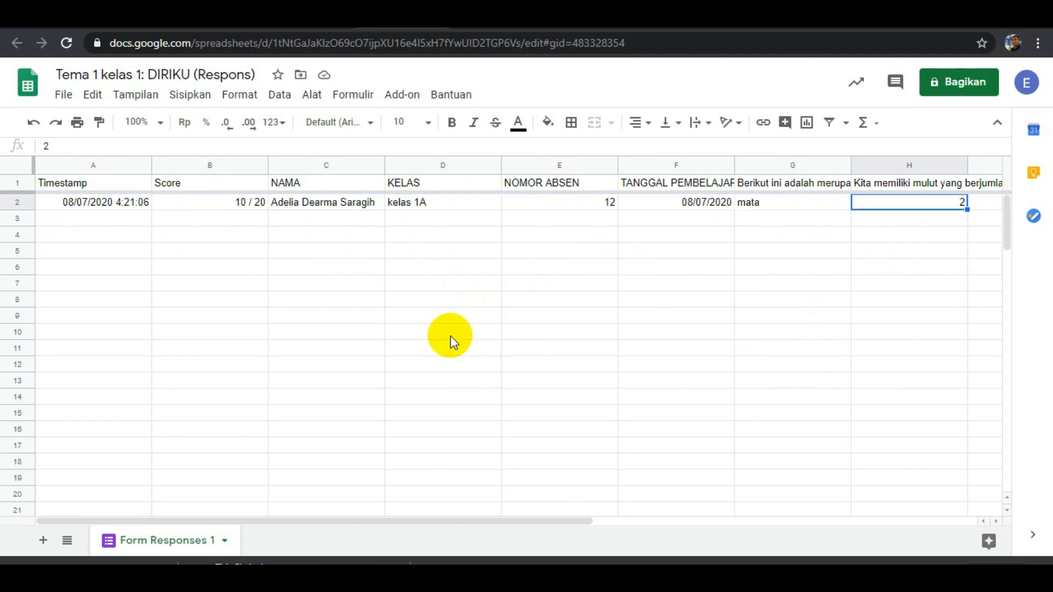
Go back to the form's responses and review the individual response's graded answers once more.
{"action": "left_click", "coordinate": [328, 19]}
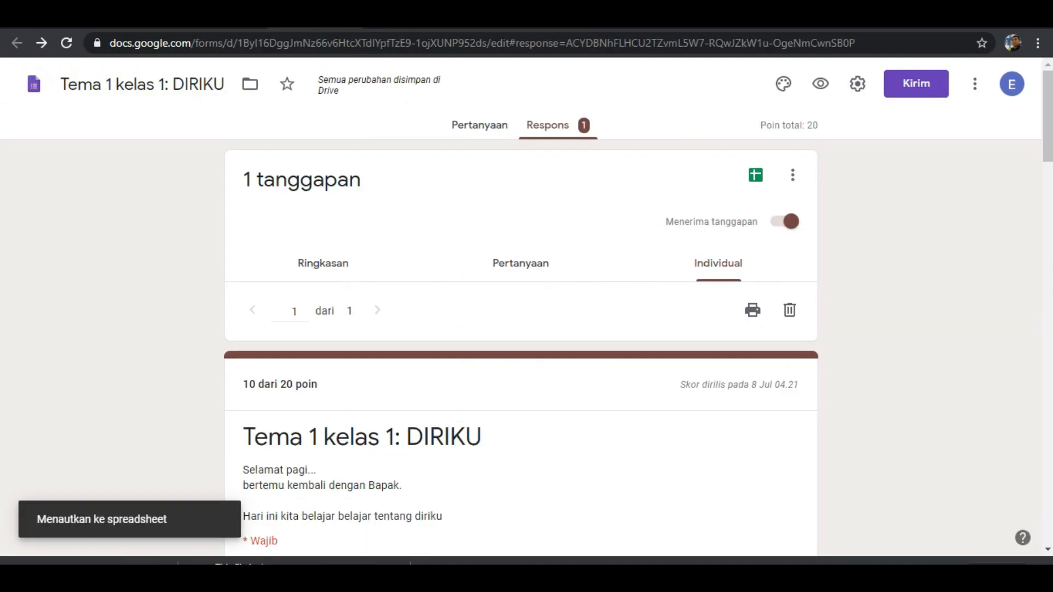
{"action": "scroll", "coordinate": [552, 434], "scroll_direction": "down", "scroll_amount": 12}
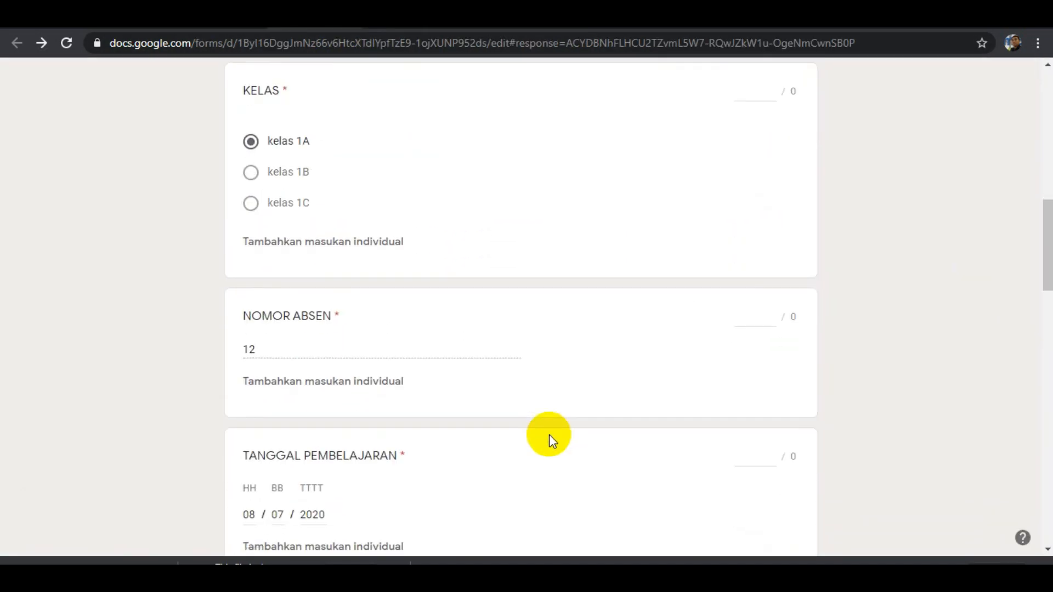
{"action": "scroll", "coordinate": [551, 439], "scroll_direction": "down", "scroll_amount": 20}
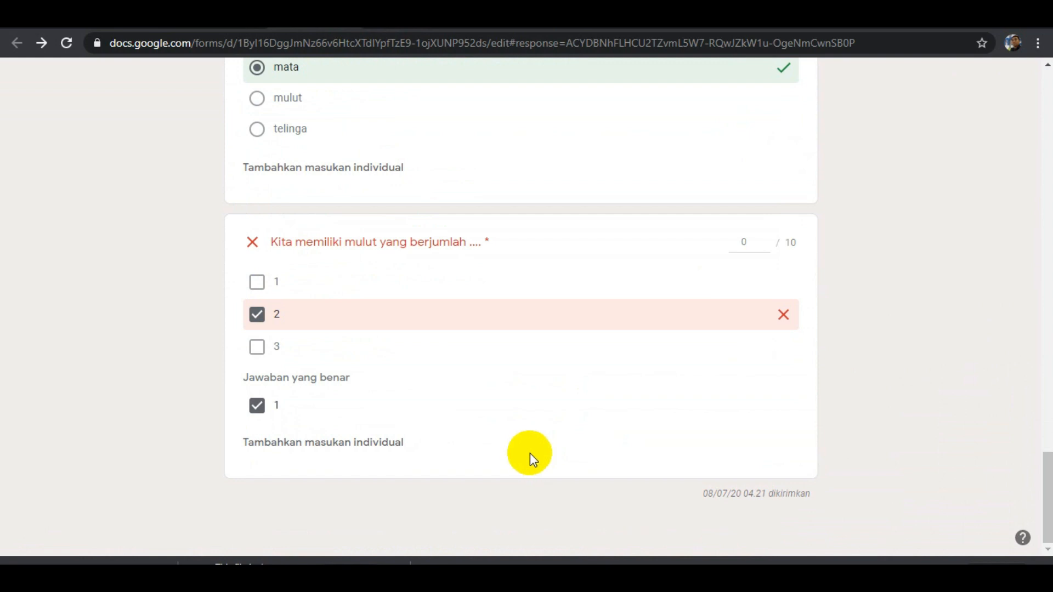
{"action": "scroll", "coordinate": [535, 458], "scroll_direction": "up", "scroll_amount": 20}
{"action": "scroll", "coordinate": [512, 411], "scroll_direction": "up", "scroll_amount": 4}
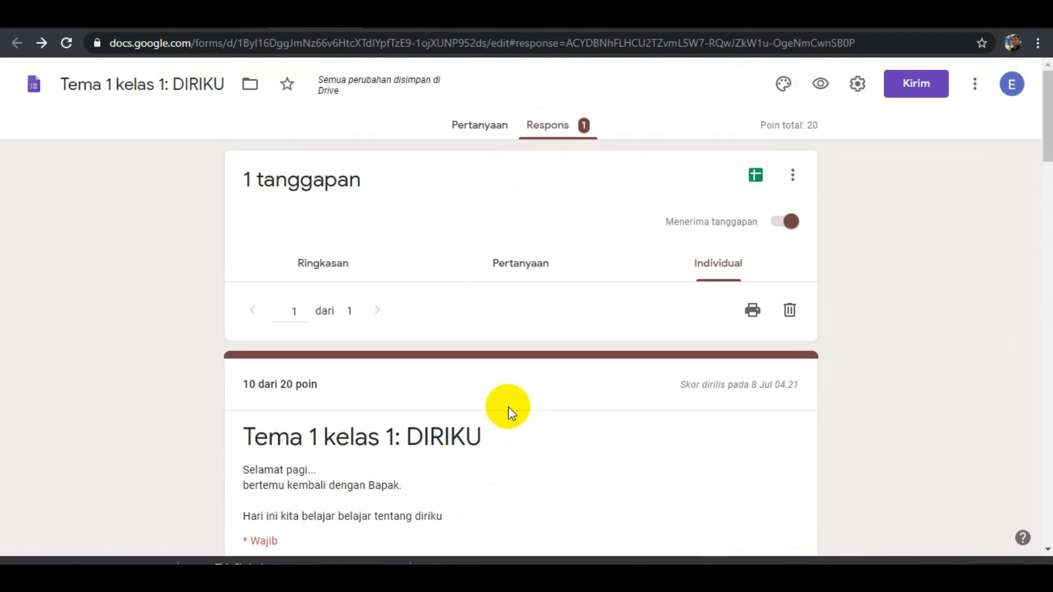
Return to the form's questions, choose to send the form by link, shorten its URL and select the short link.
{"action": "left_click", "coordinate": [486, 129]}
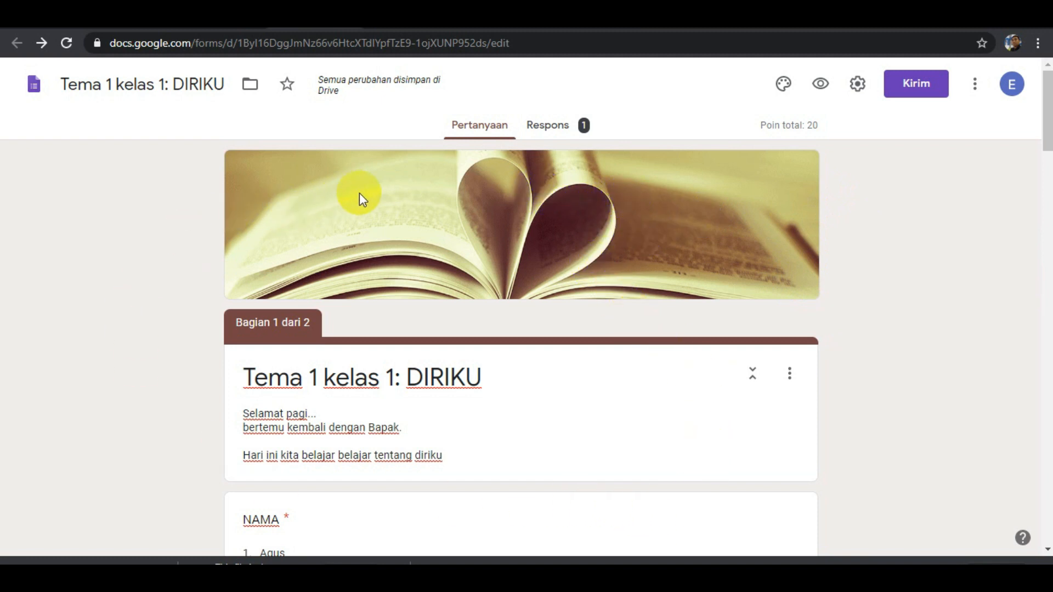
{"action": "left_click", "coordinate": [925, 88]}
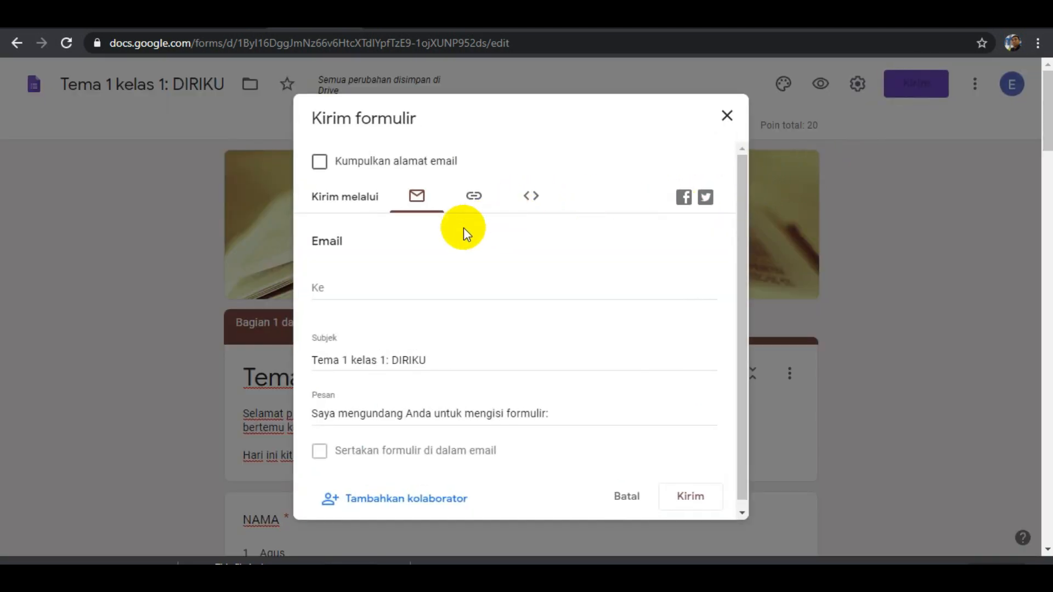
{"action": "left_click", "coordinate": [474, 201]}
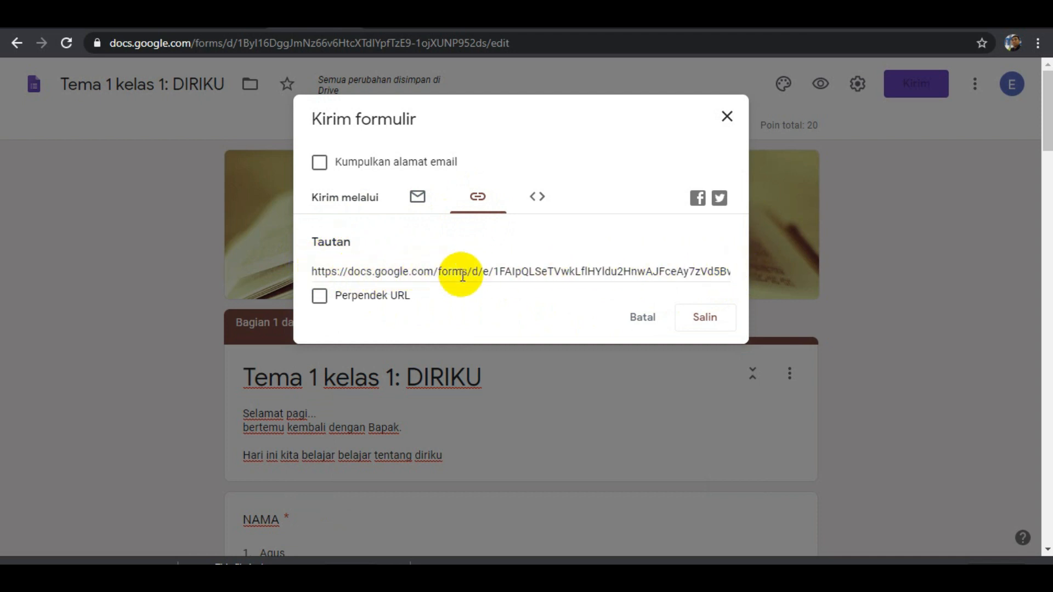
{"action": "left_click", "coordinate": [370, 297]}
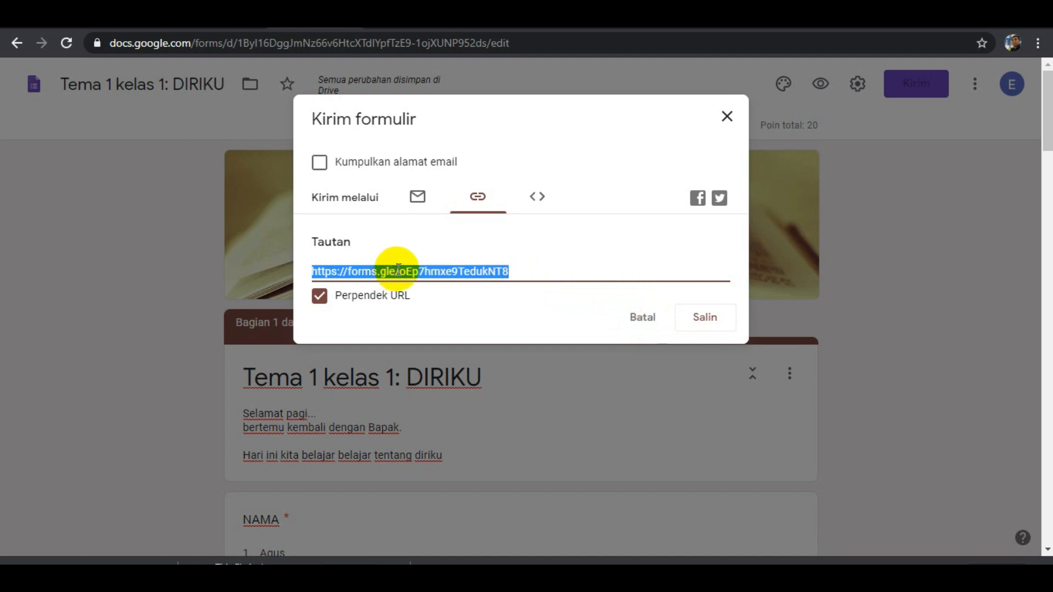
{"action": "left_click", "coordinate": [428, 272]}
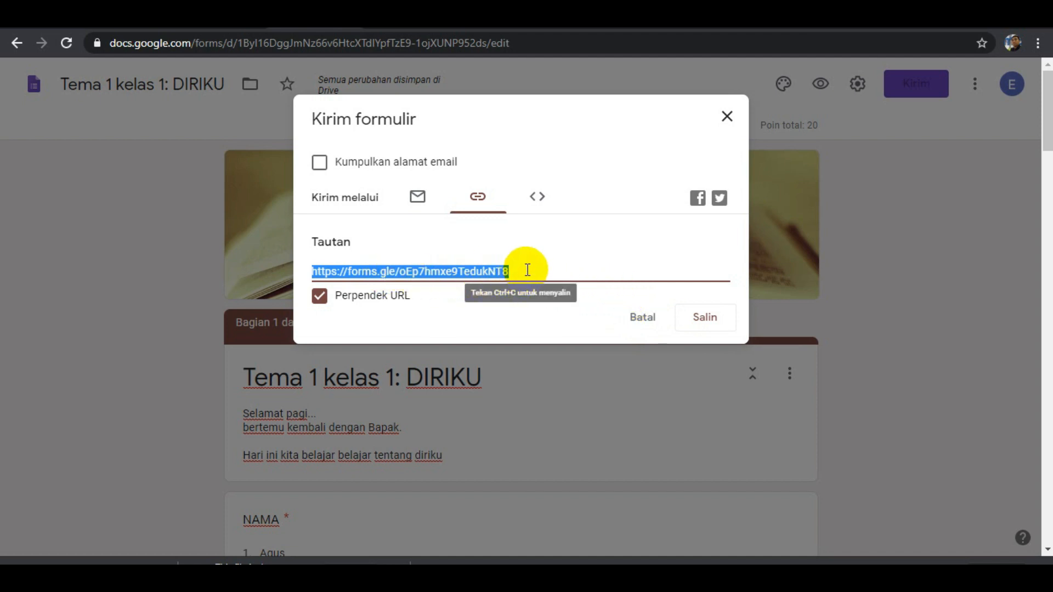
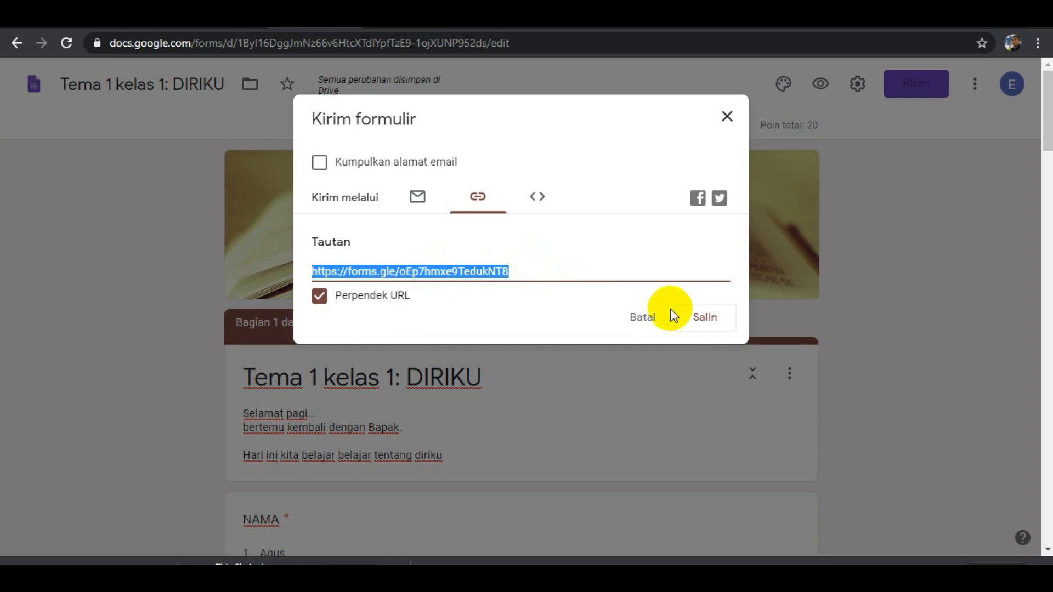
Copy the form's short link, switch to Bitly and create a new bit.ly link from it.
{"action": "left_click", "coordinate": [712, 323]}
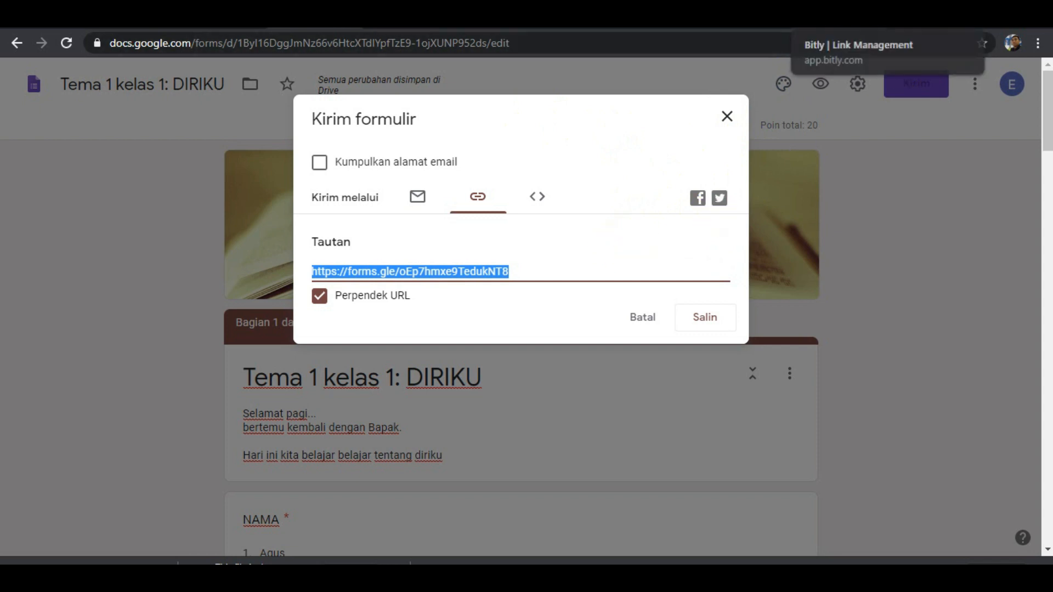
{"action": "left_click", "coordinate": [823, 22]}
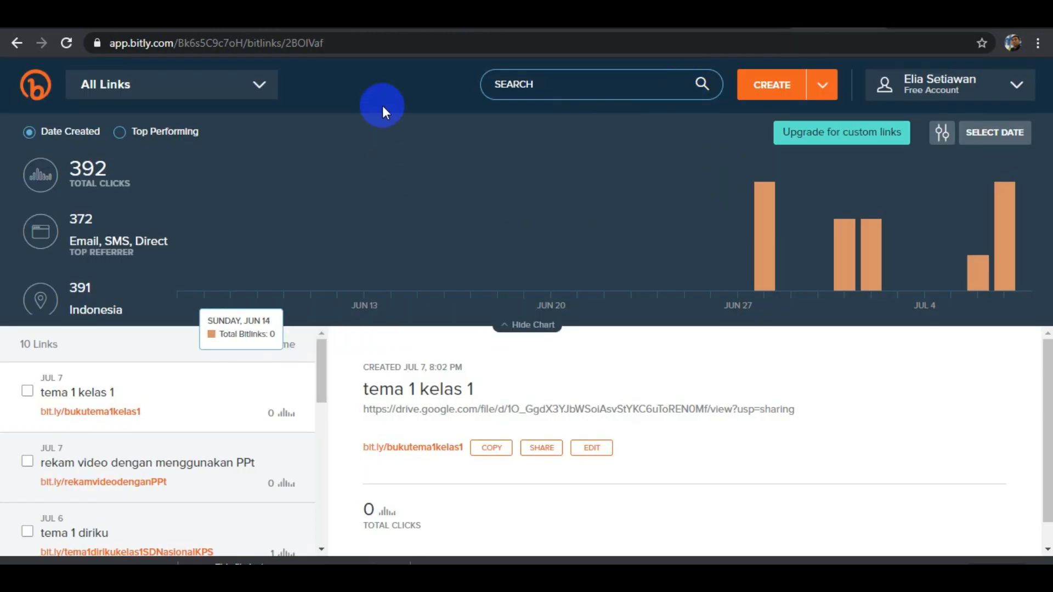
{"action": "left_click", "coordinate": [822, 84]}
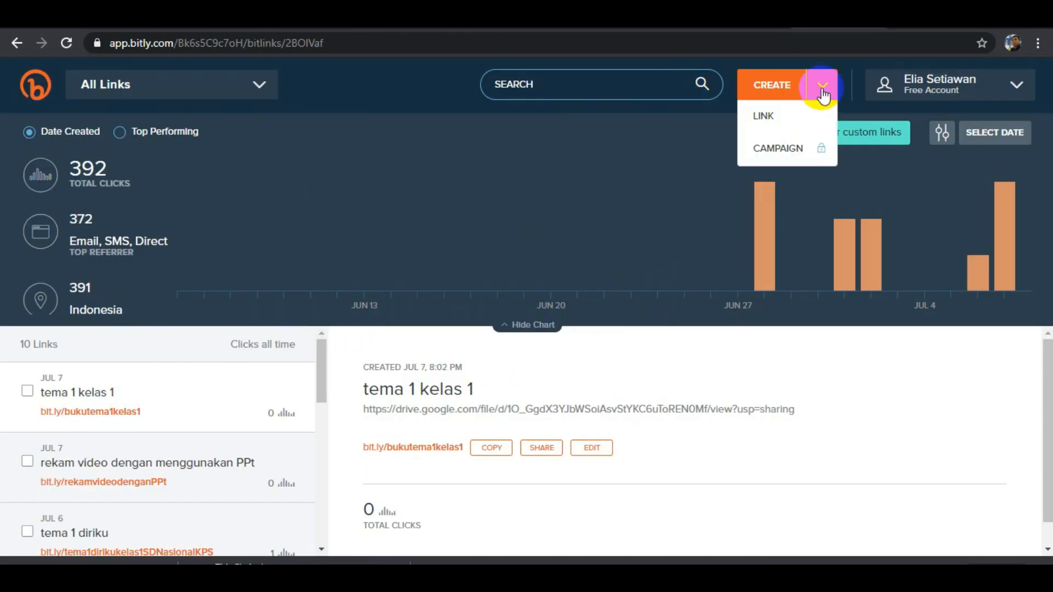
{"action": "left_click", "coordinate": [782, 114]}
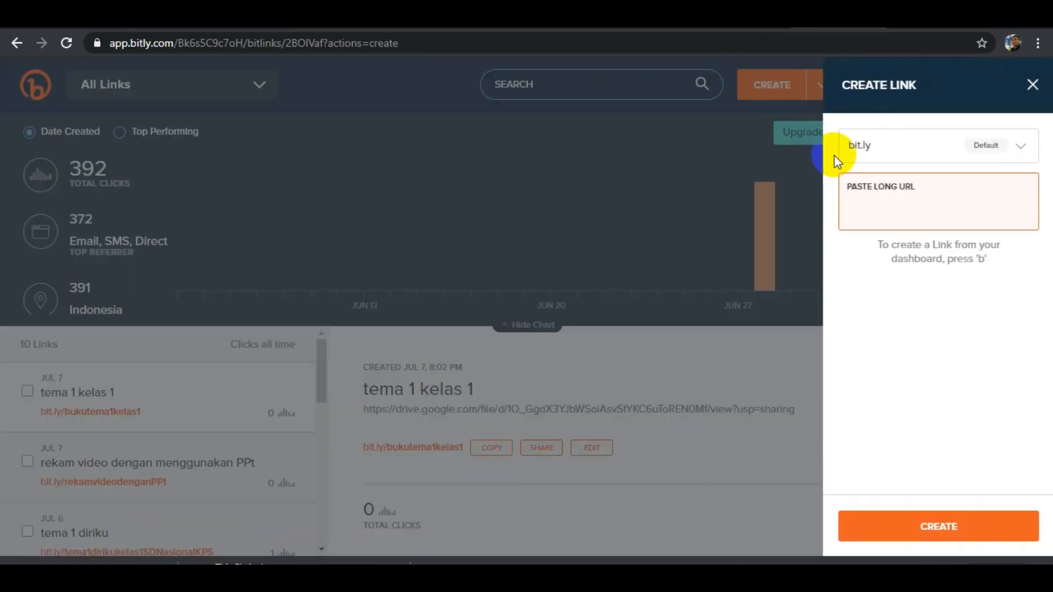
{"action": "right_click", "coordinate": [867, 204]}
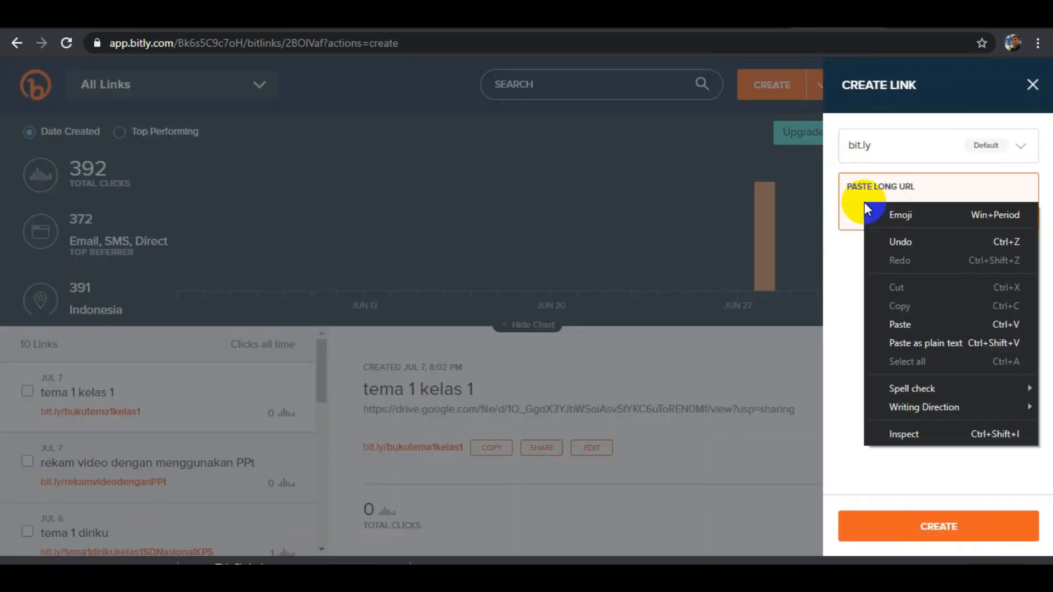
{"action": "left_click", "coordinate": [902, 321]}
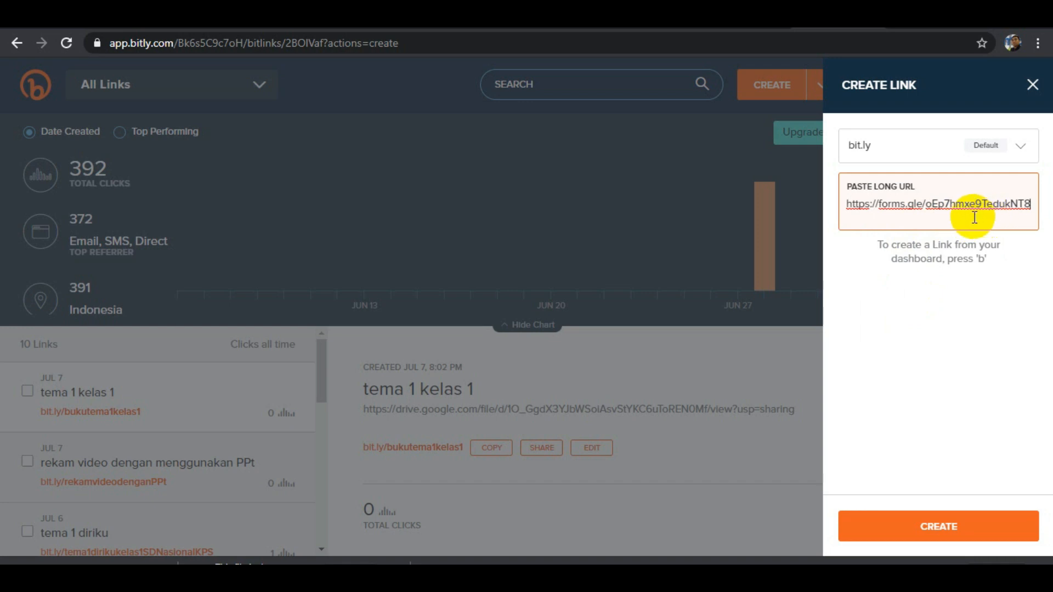
{"action": "key", "text": "Return"}
Customize the new link's back-half as tema1dirikuSDAntahberantah.
{"action": "left_click_drag", "start_coordinate": [911, 283], "coordinate": [877, 281]}
{"action": "type", "text": "t.ly/tema1"}
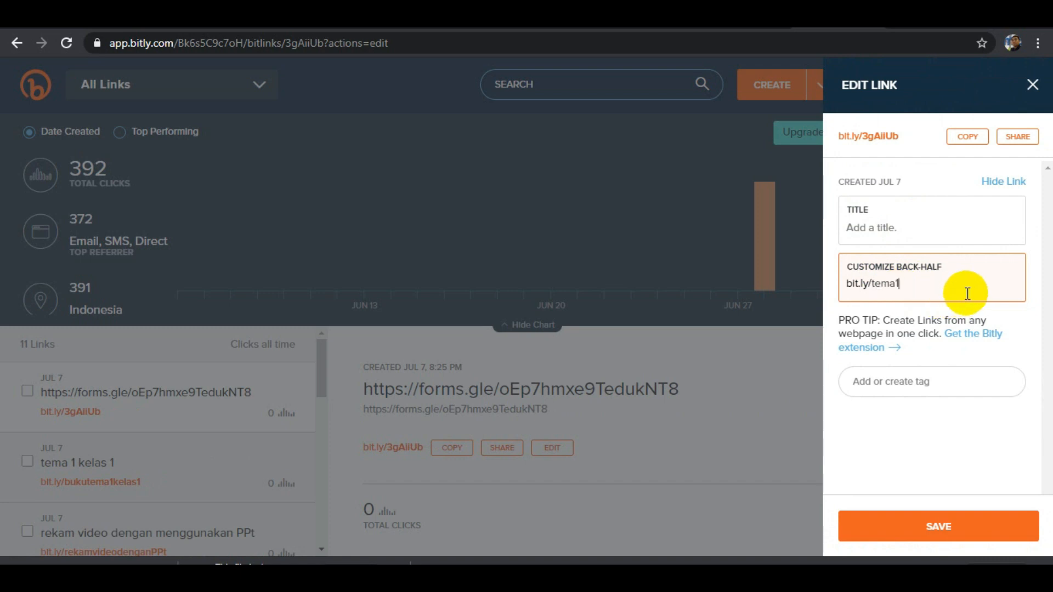
{"action": "type", "text": "dirikuSDAntahberantah"}
{"action": "left_click", "coordinate": [1014, 280]}
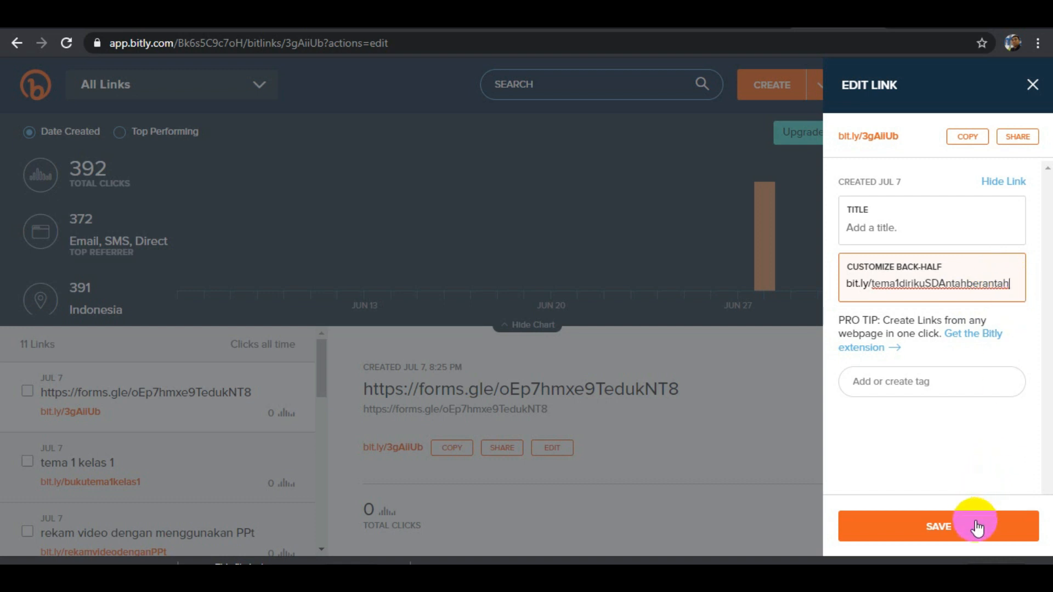
Title the link "tema 1", save it and copy the customized bit.ly address.
{"action": "left_click", "coordinate": [890, 227]}
{"action": "type", "text": "tema 1"}
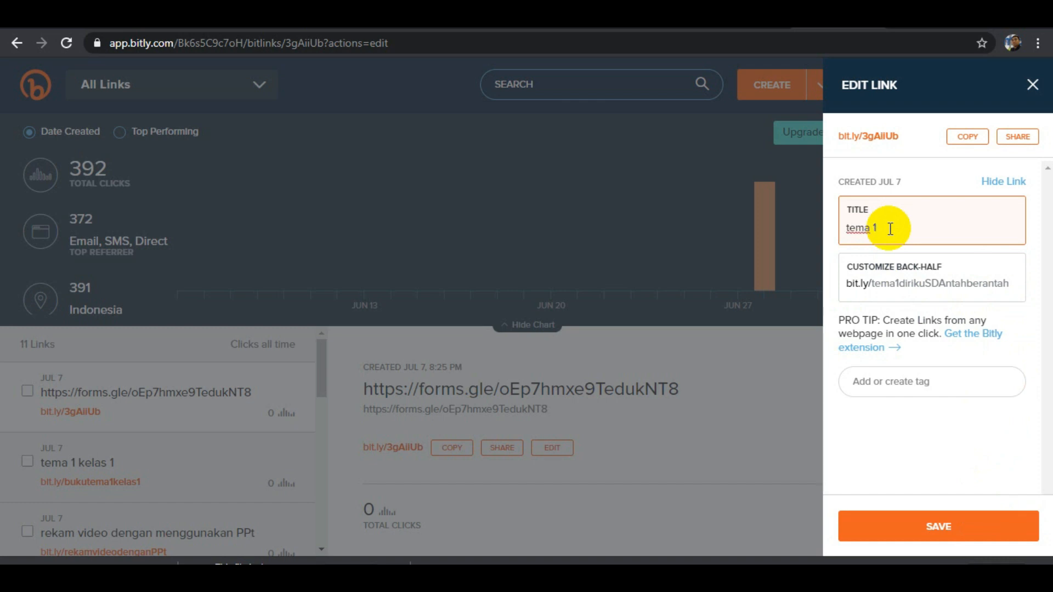
{"action": "left_click", "coordinate": [928, 525]}
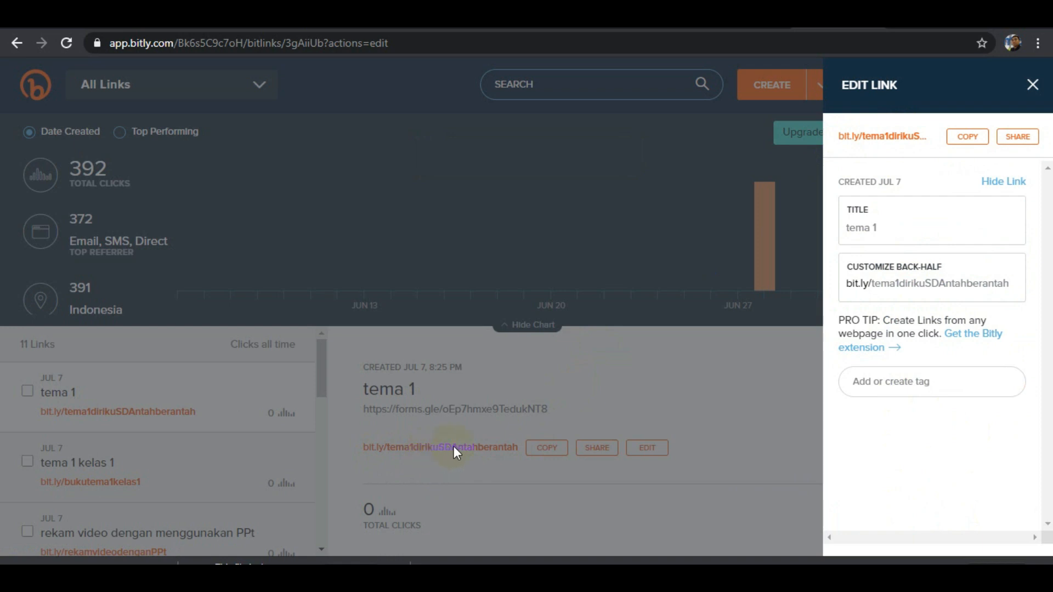
{"action": "left_click", "coordinate": [968, 139]}
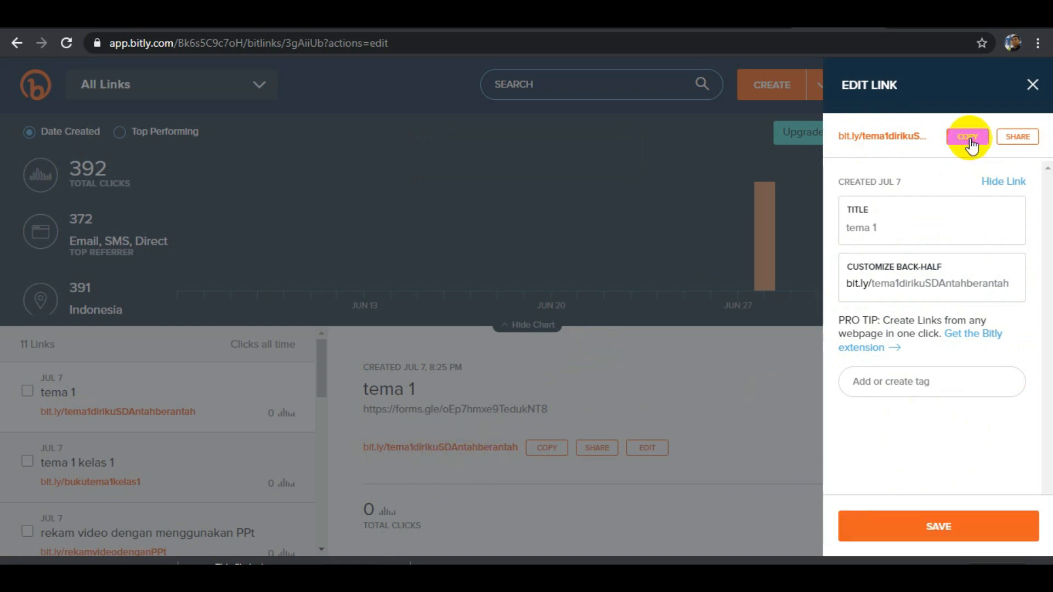